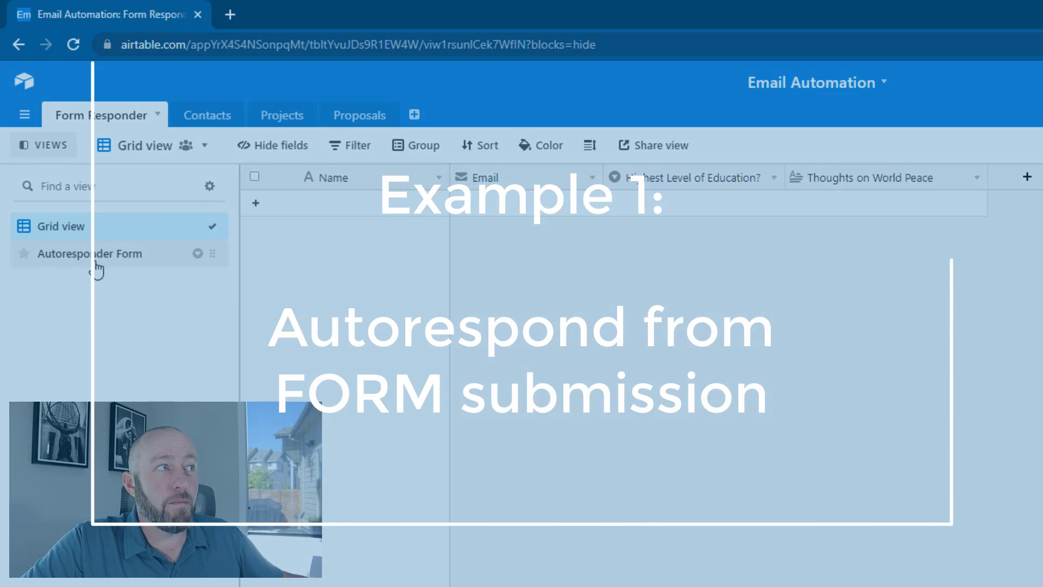
Look over the Autoresponder Form view, then return to the responses grid
click(95, 259)
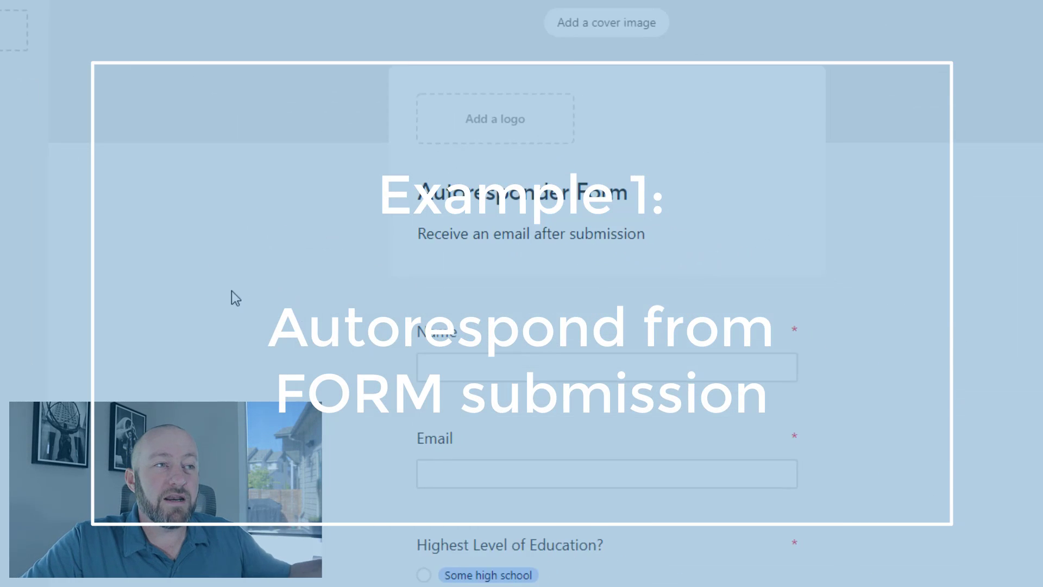
scroll(422, 378, down, 3)
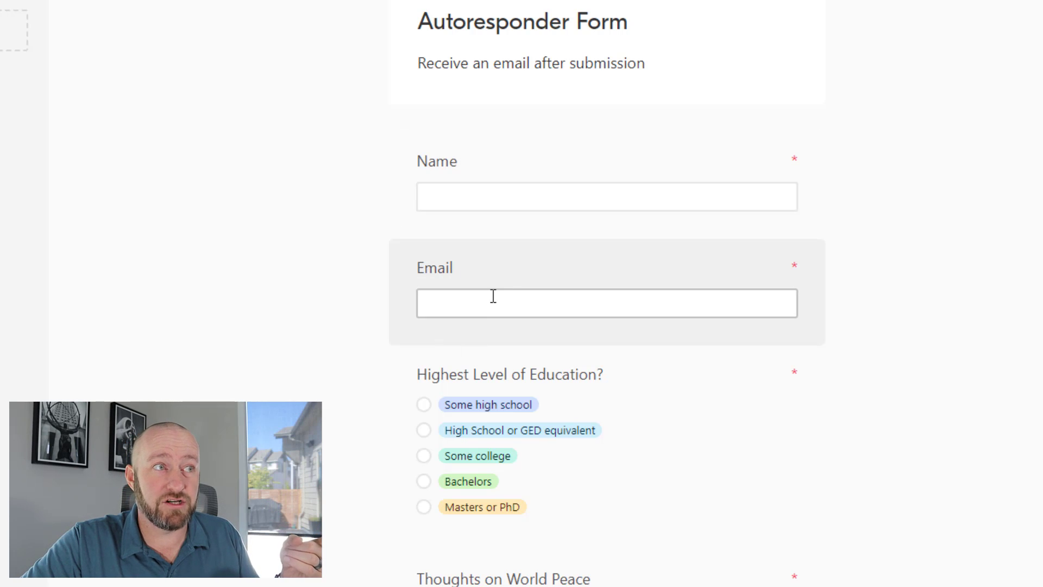
scroll(498, 226, down, 3)
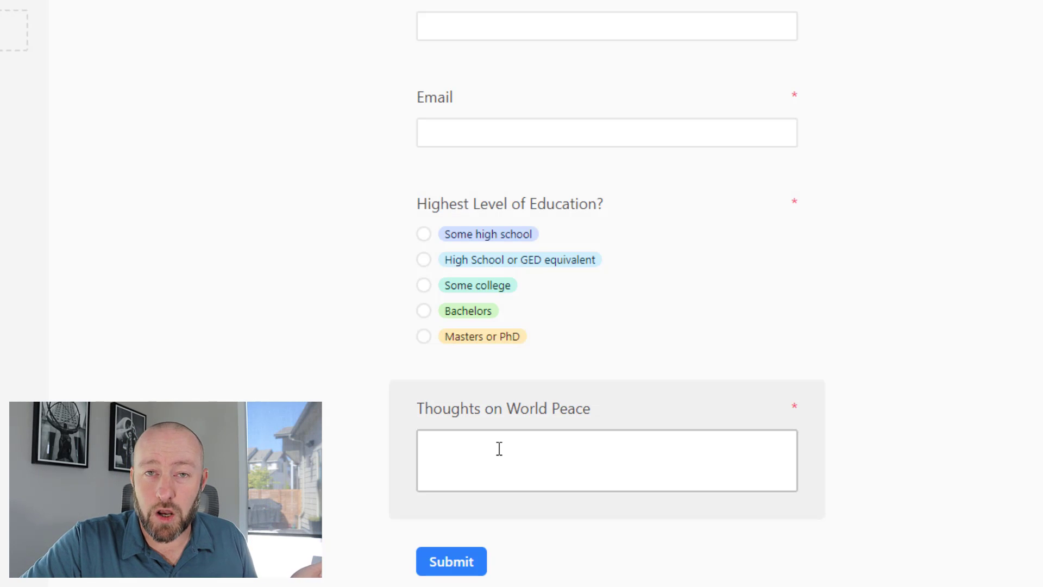
click(104, 228)
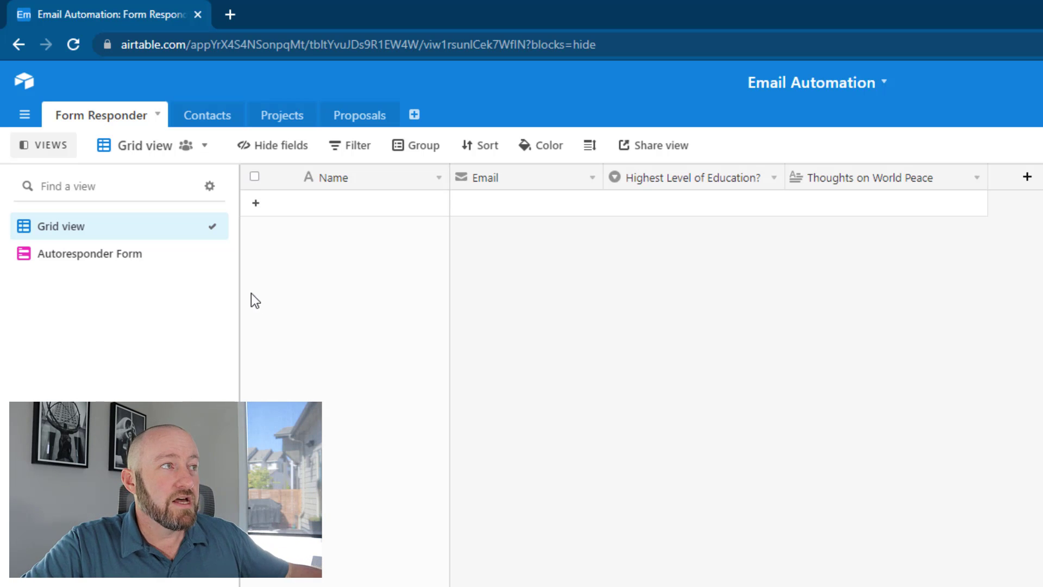
Open the live Autoresponder Form and enter a test name and email address
click(135, 260)
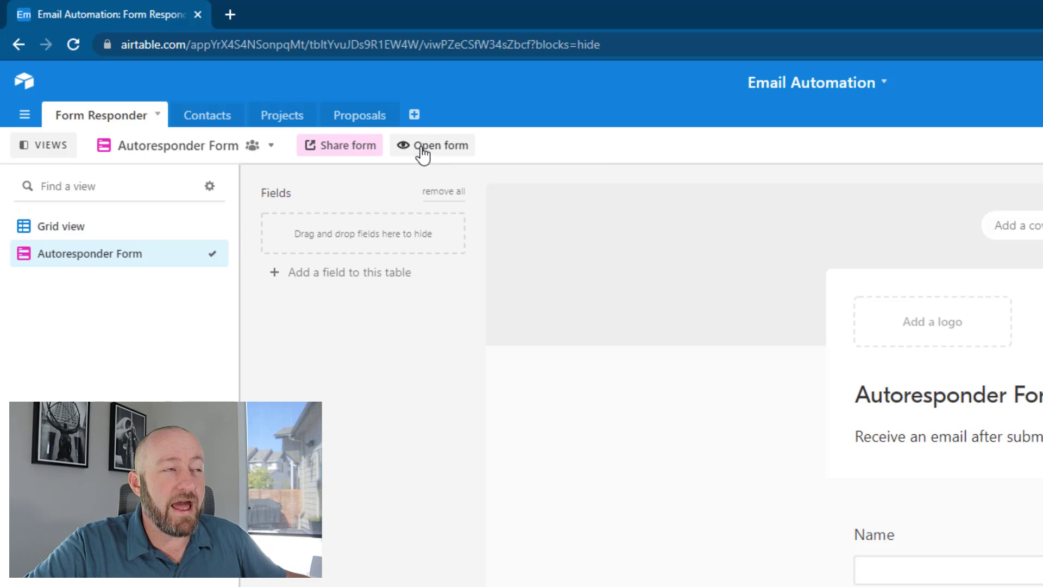
click(423, 146)
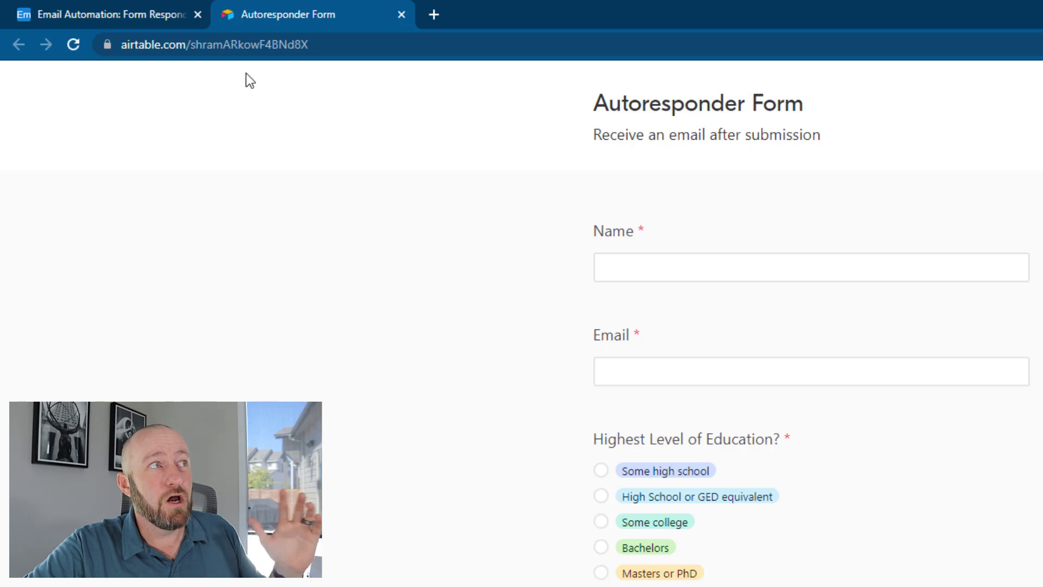
click(672, 271)
click(671, 266)
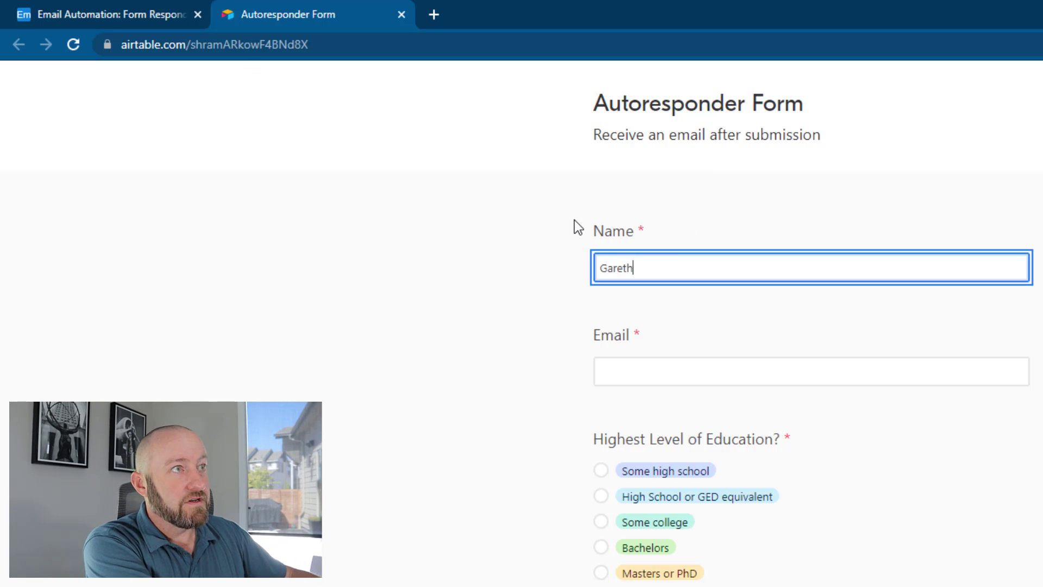
key(Tab)
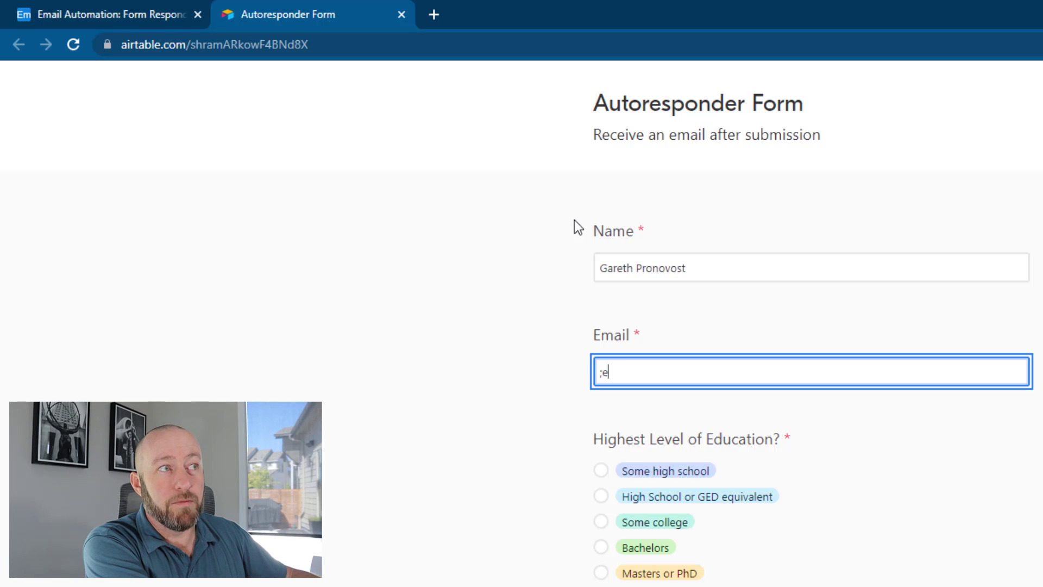
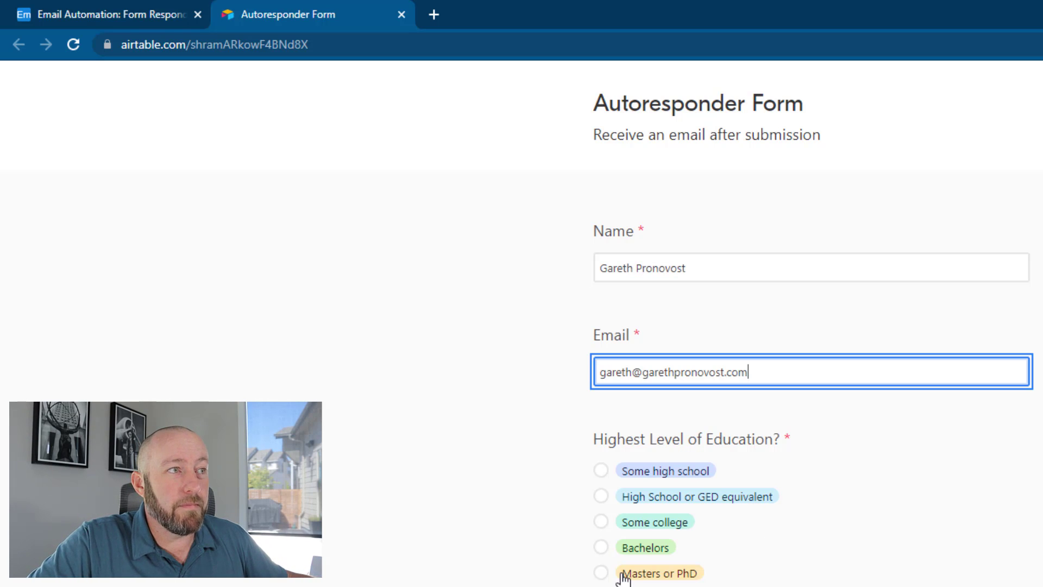
Choose Masters or PhD, answer Thoughts with "I'm a fan of it.", and submit the form
click(625, 575)
click(678, 474)
text(I'm a fan of it.)
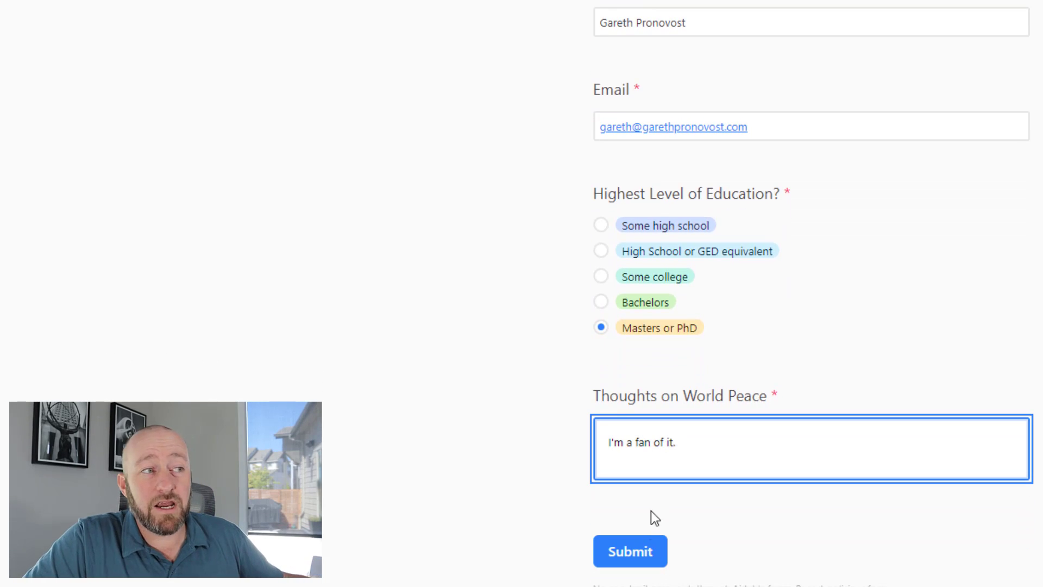
click(637, 550)
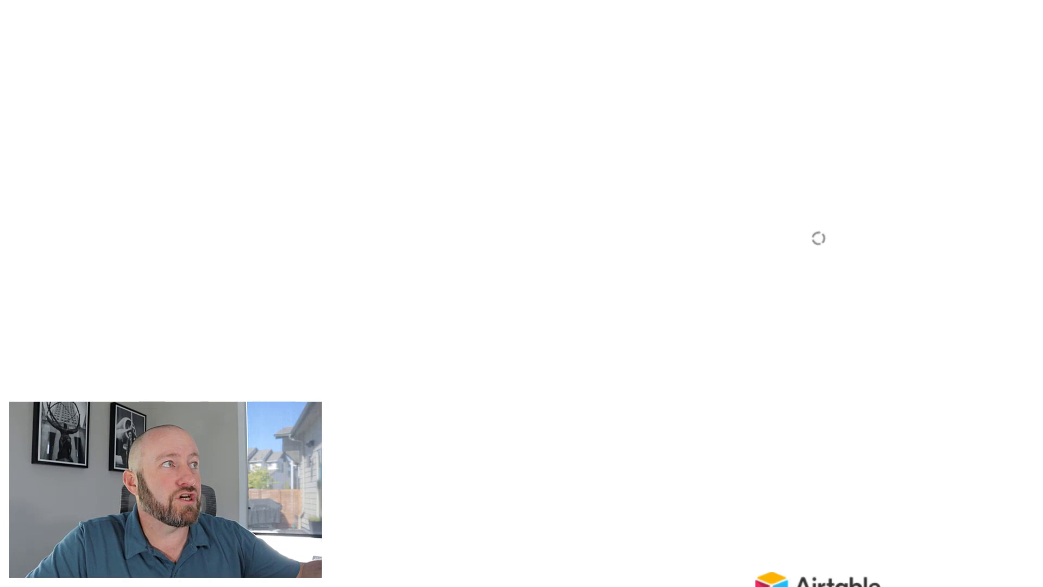
Back in the base's grid, widen the Email column to show the full address
click(44, 13)
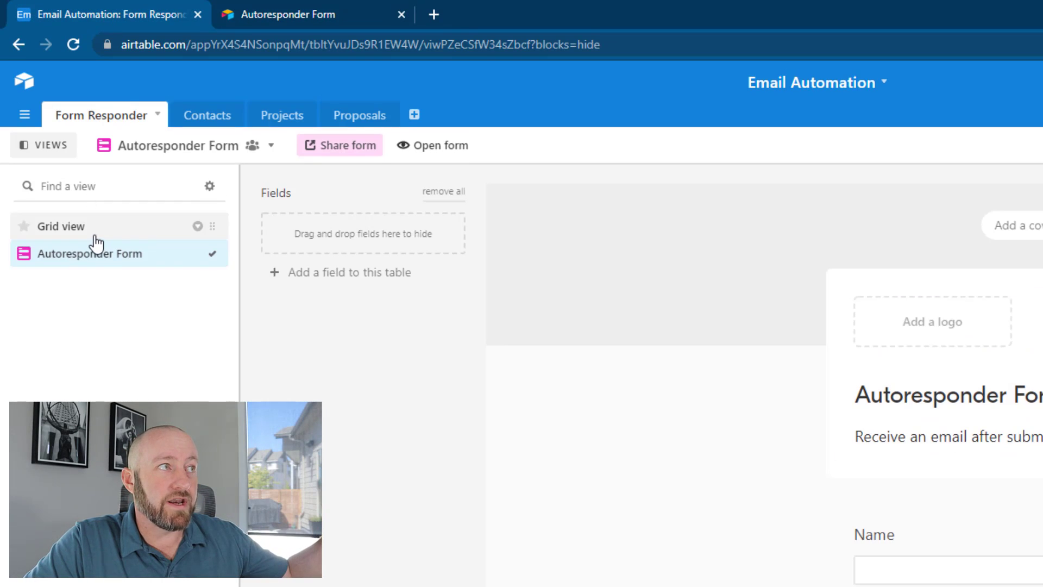
click(92, 230)
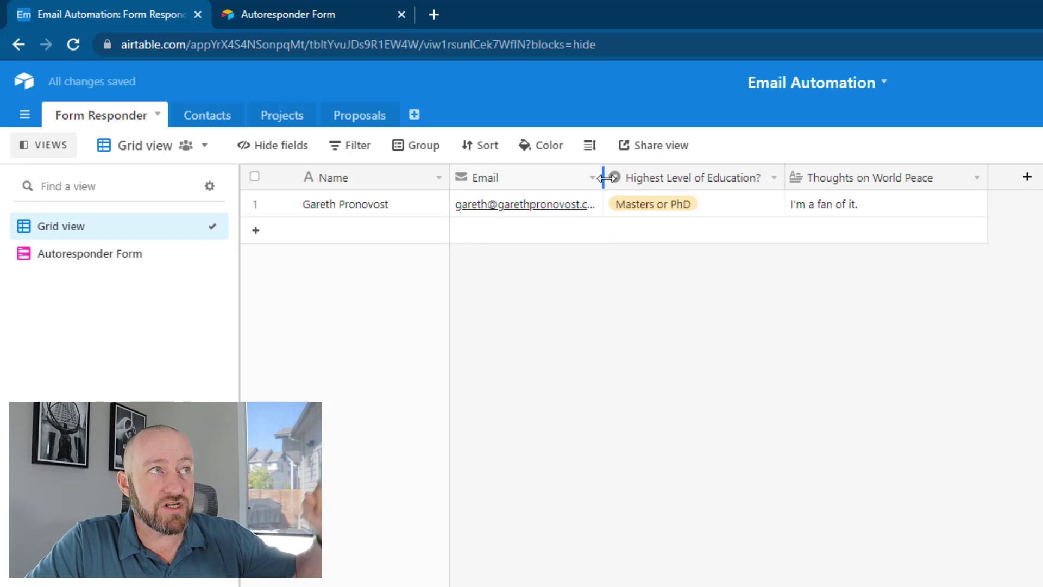
drag(603, 177, 640, 177)
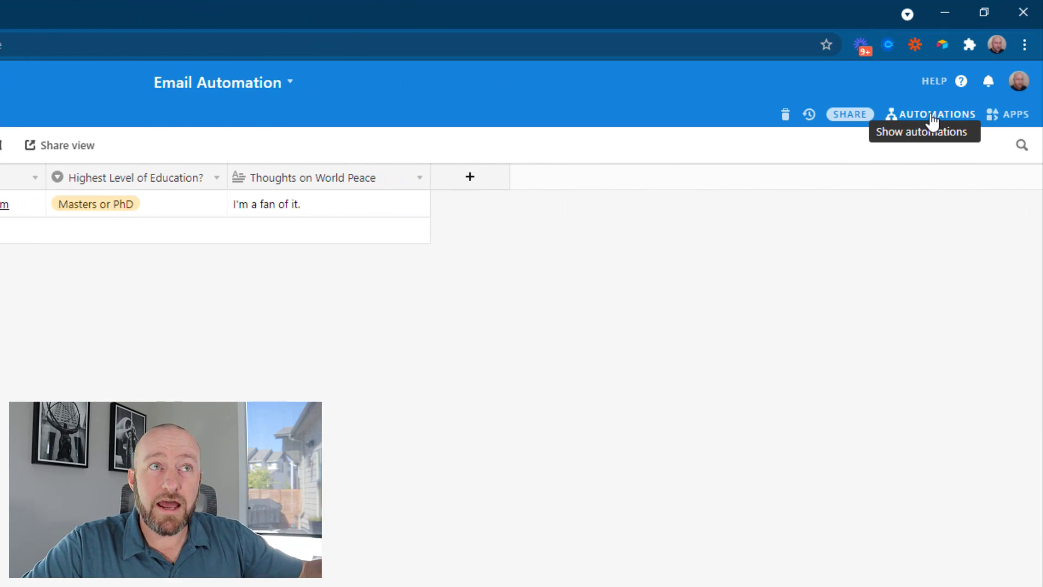
Create a custom automation with a 'When a form is submitted' trigger
click(933, 117)
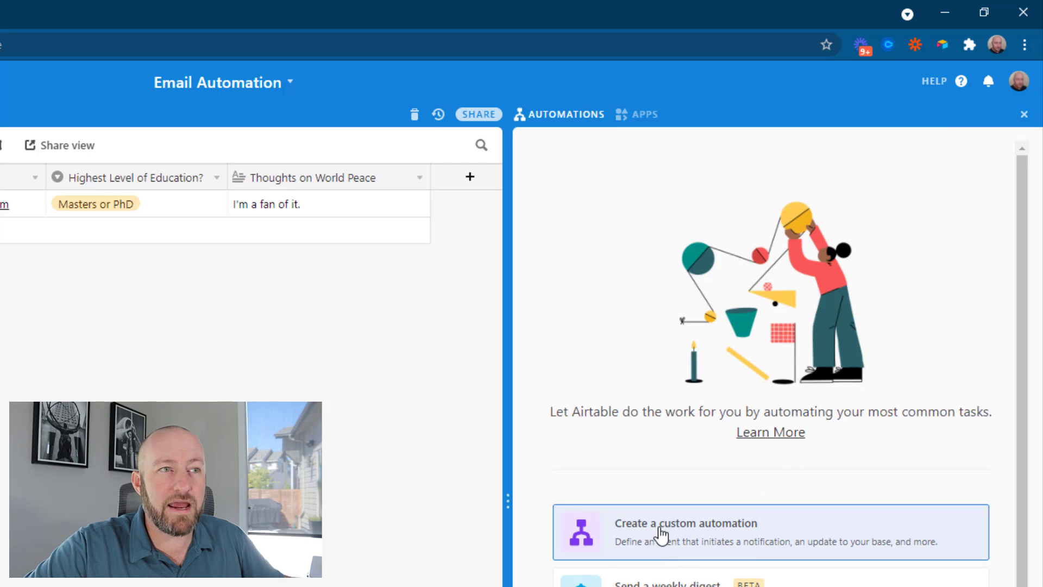
click(660, 536)
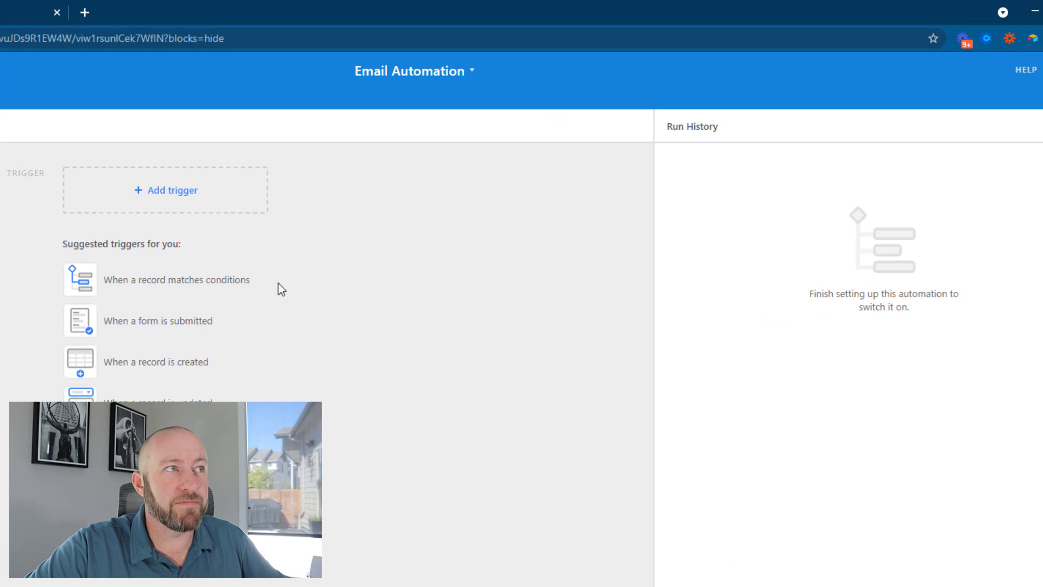
click(184, 282)
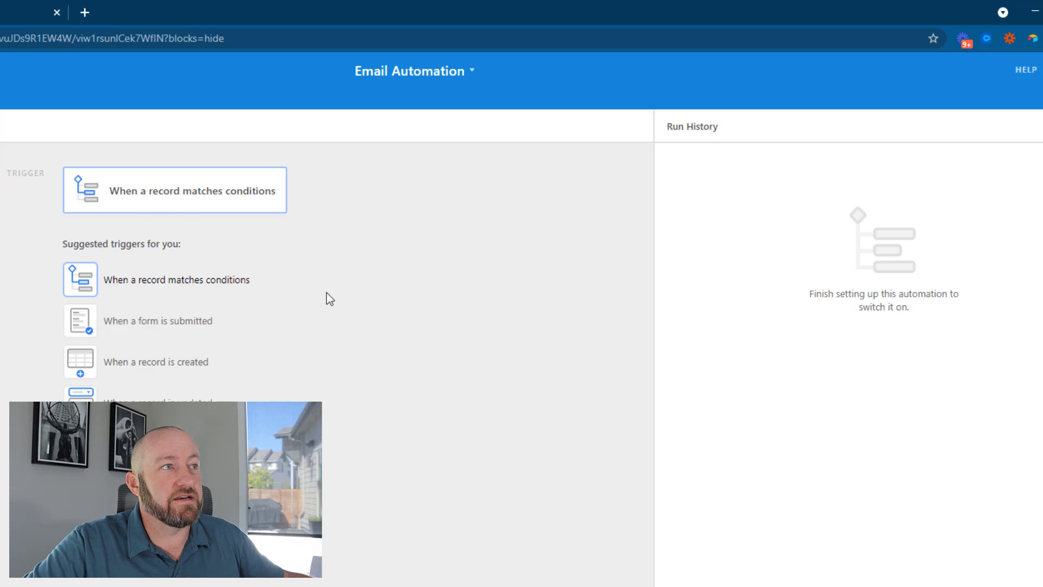
click(154, 325)
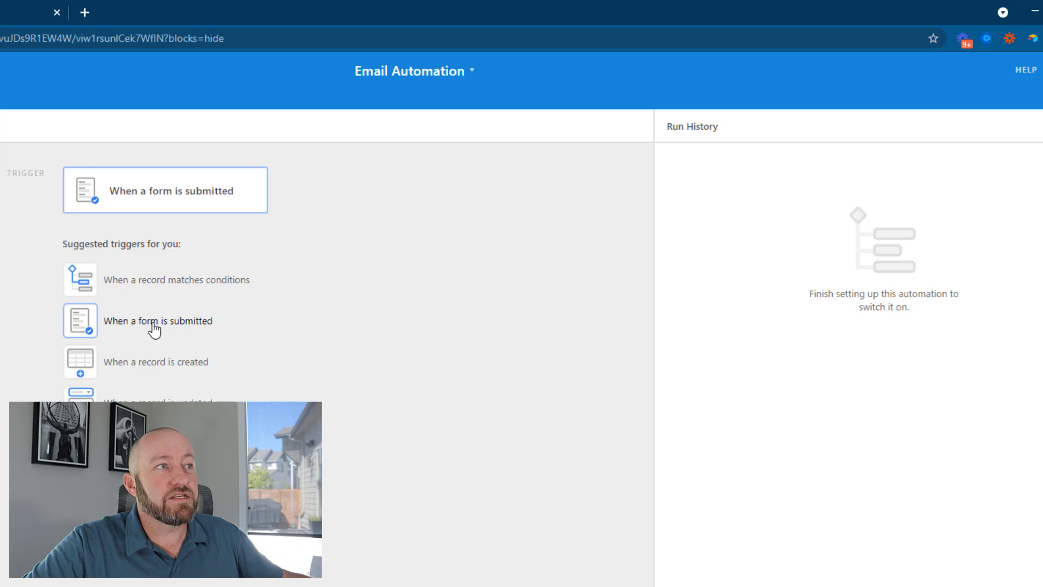
click(124, 330)
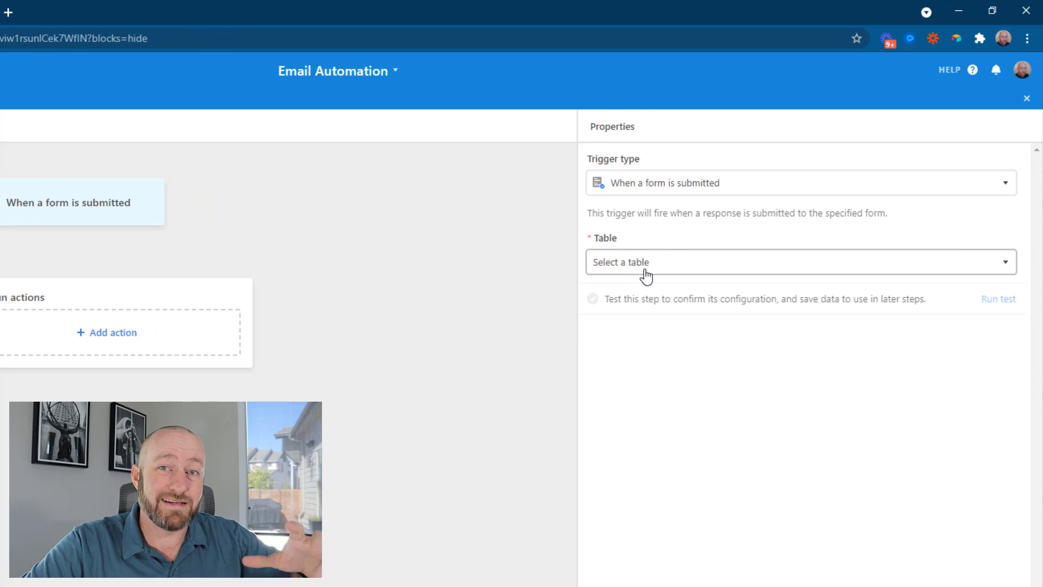
Point the trigger at Form Responder's Autoresponder Form and run a successful test
click(646, 274)
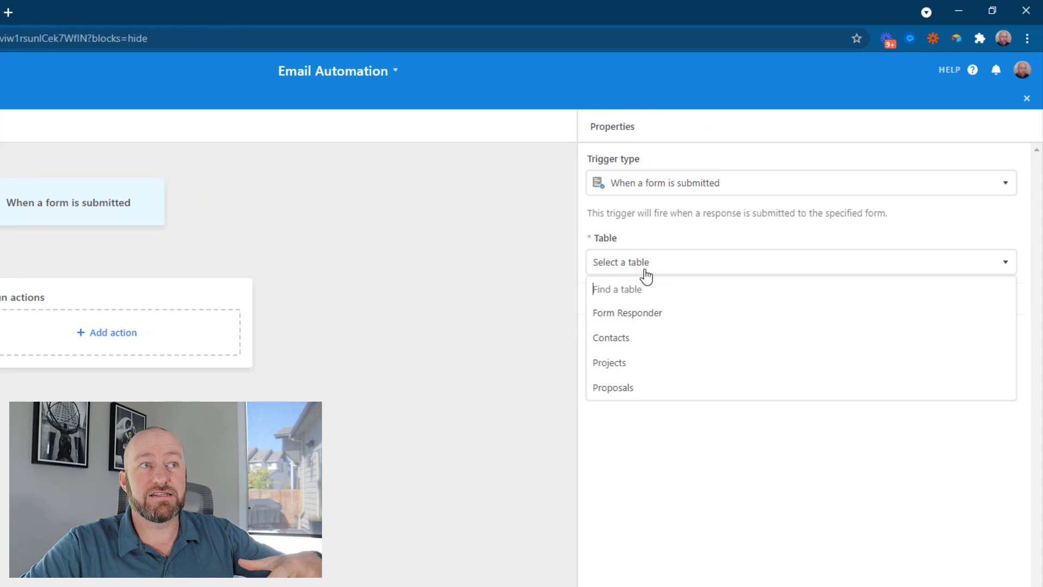
click(634, 321)
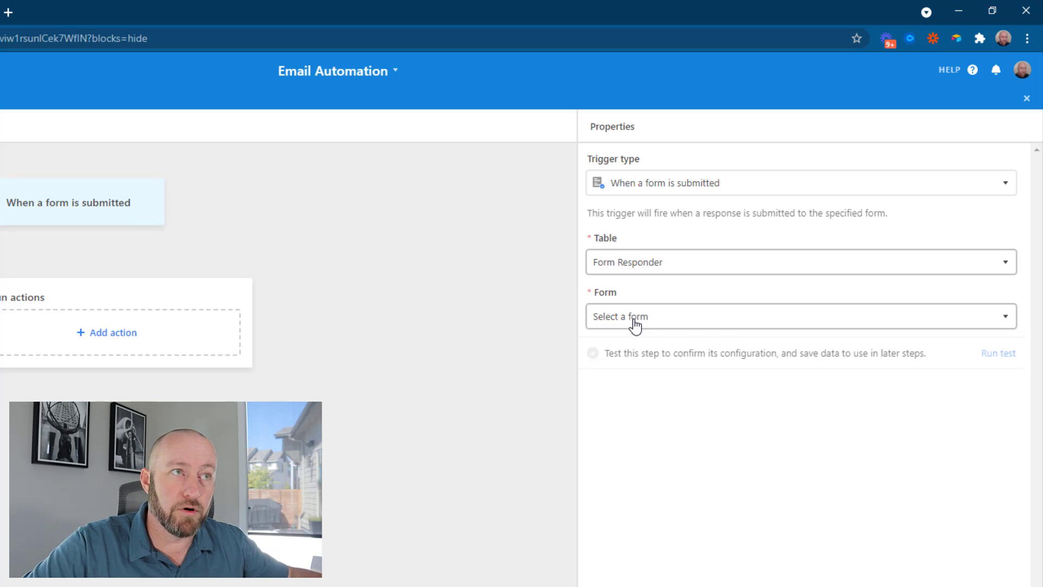
click(686, 318)
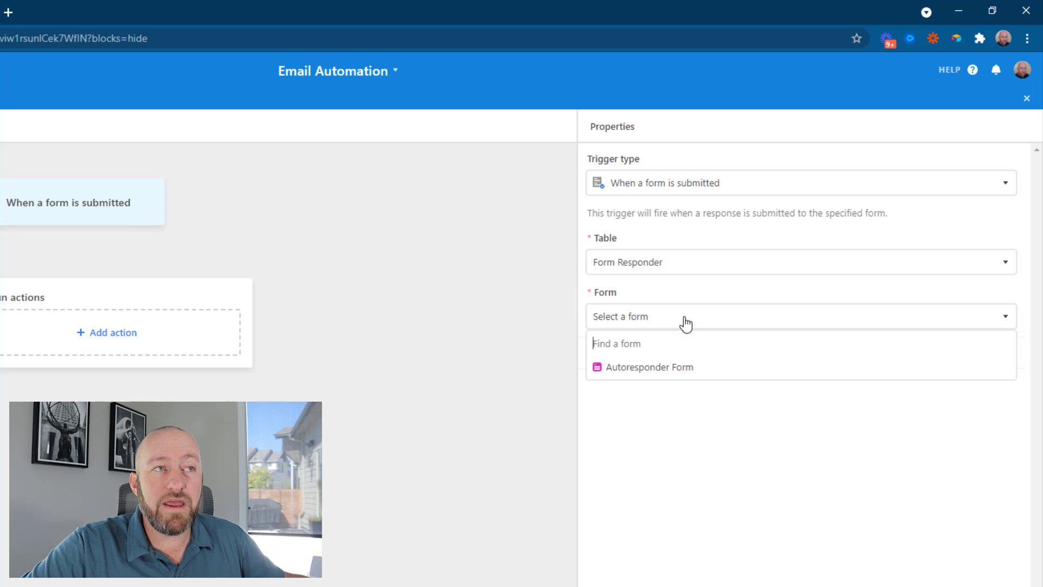
click(654, 368)
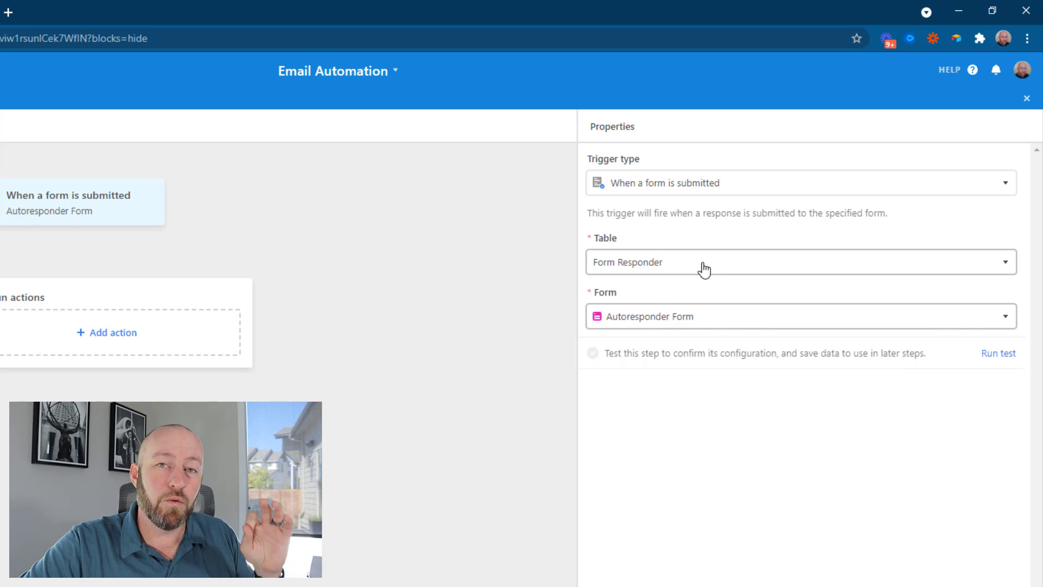
click(992, 358)
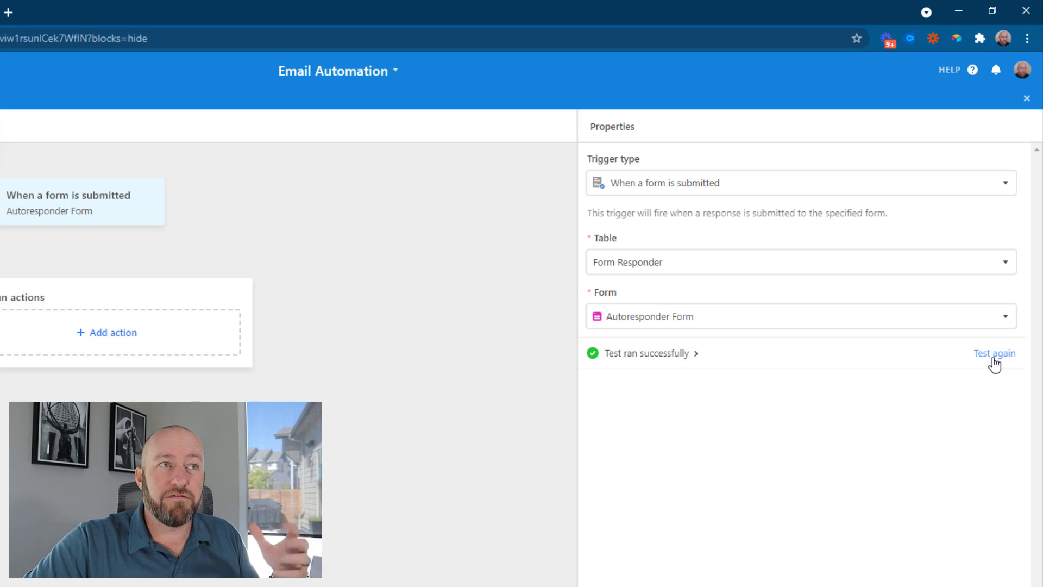
click(671, 356)
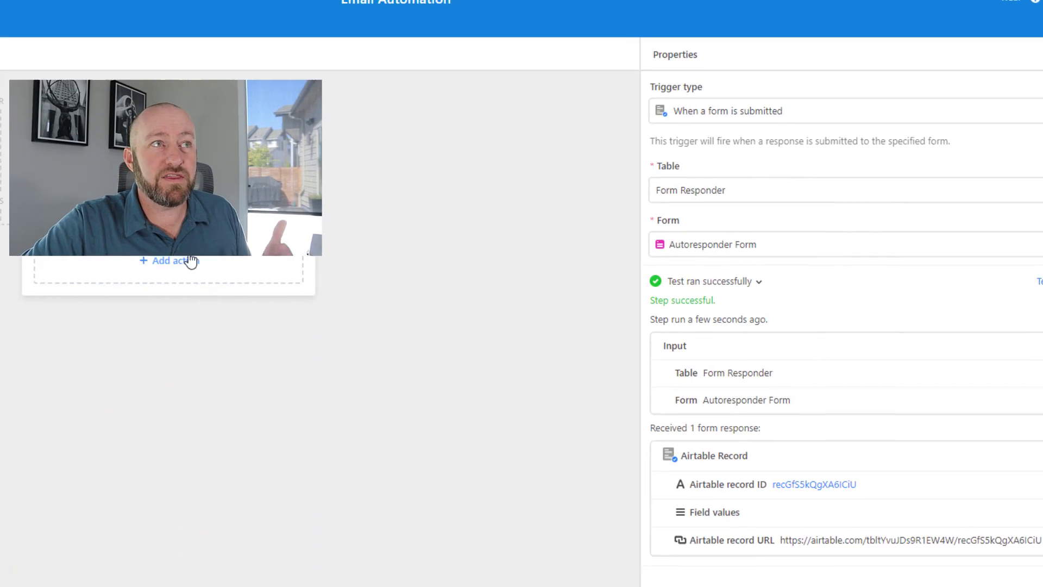
Add a Gmail: Send email action under Run actions from the Integrations list
click(128, 332)
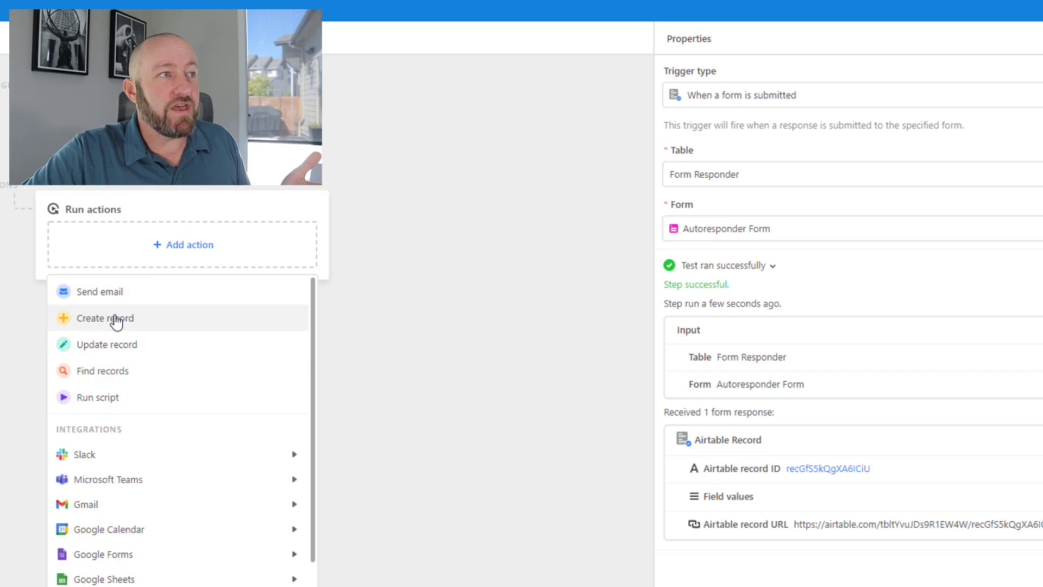
mouse_move(127, 455)
mouse_move(126, 503)
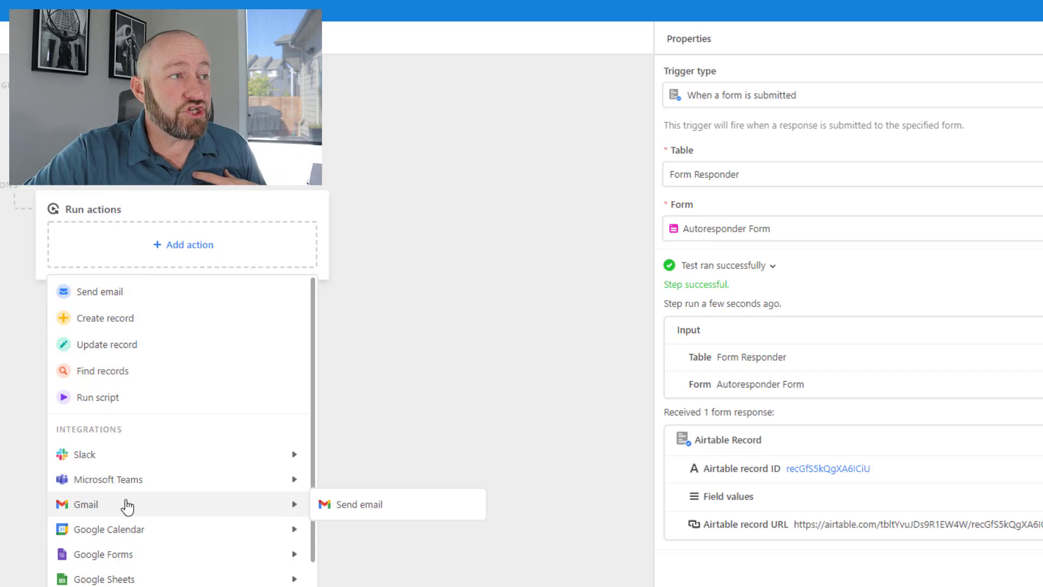
scroll(182, 504, down, 1)
scroll(185, 521, down, 2)
mouse_move(140, 575)
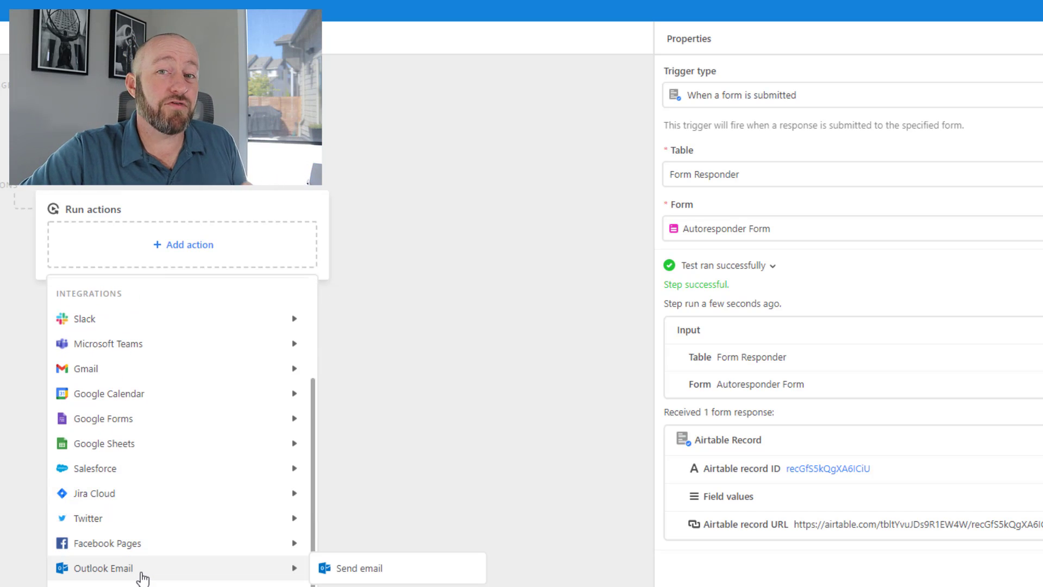
scroll(140, 571, up, 3)
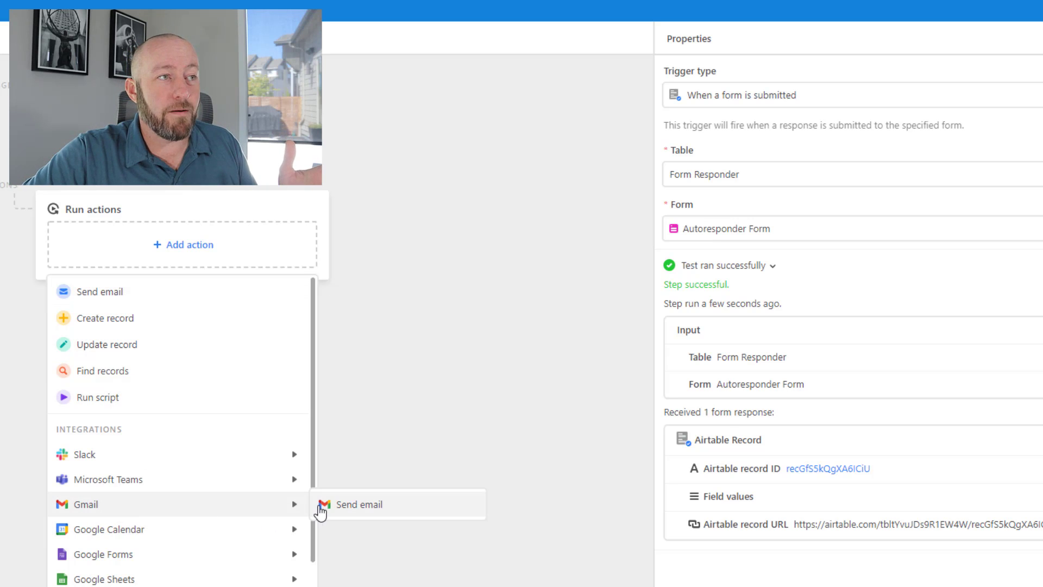
click(319, 506)
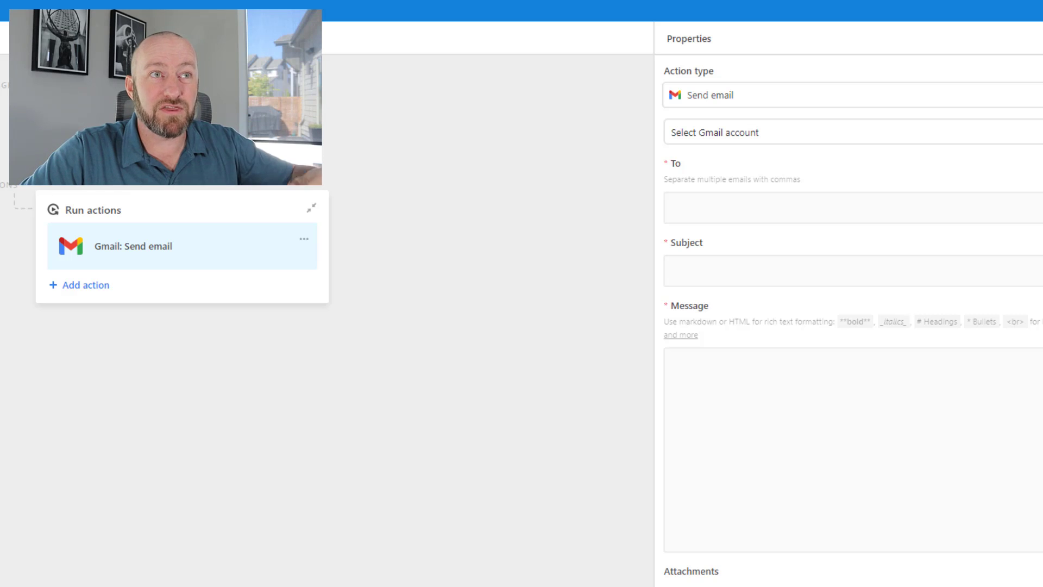
Send To the record's Email, with subject "This is an auto response"
click(1022, 207)
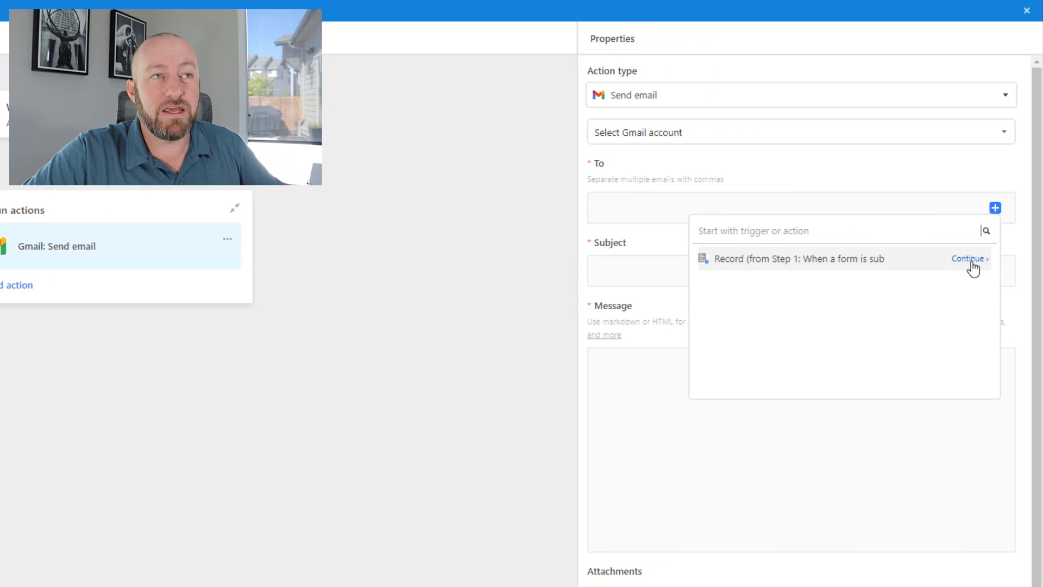
click(968, 259)
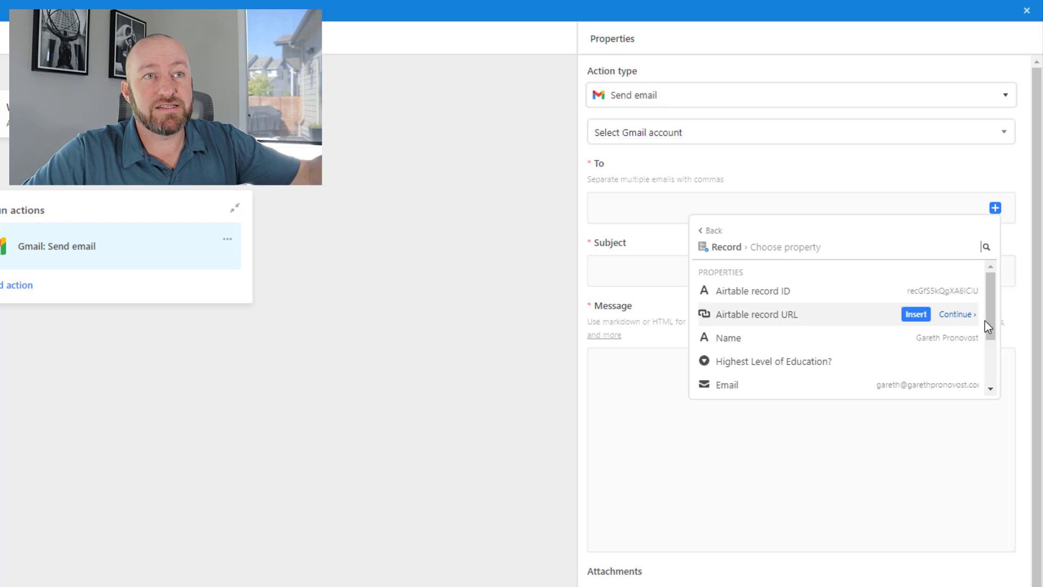
drag(991, 325, 990, 349)
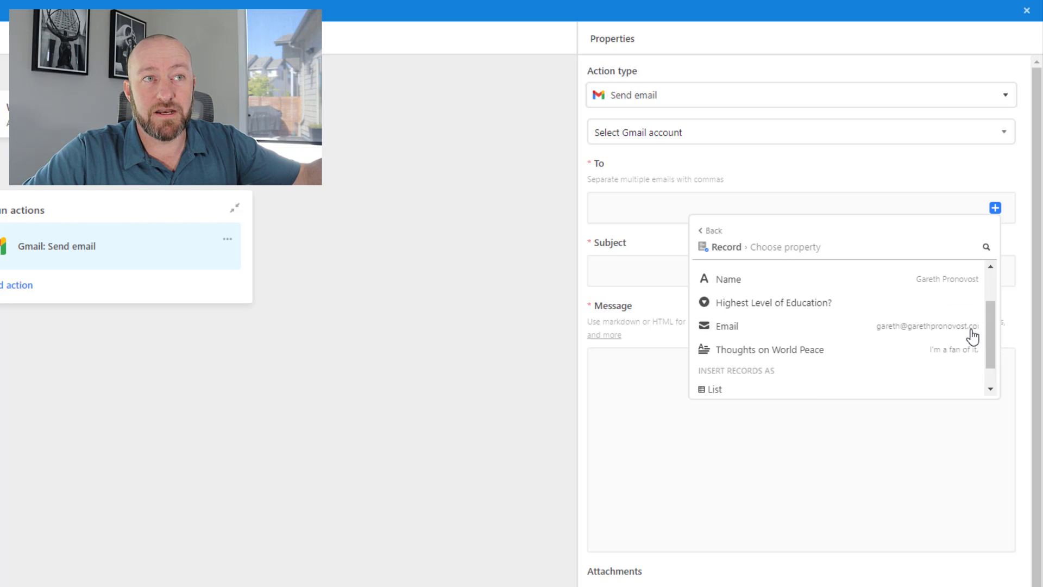
click(918, 327)
click(759, 273)
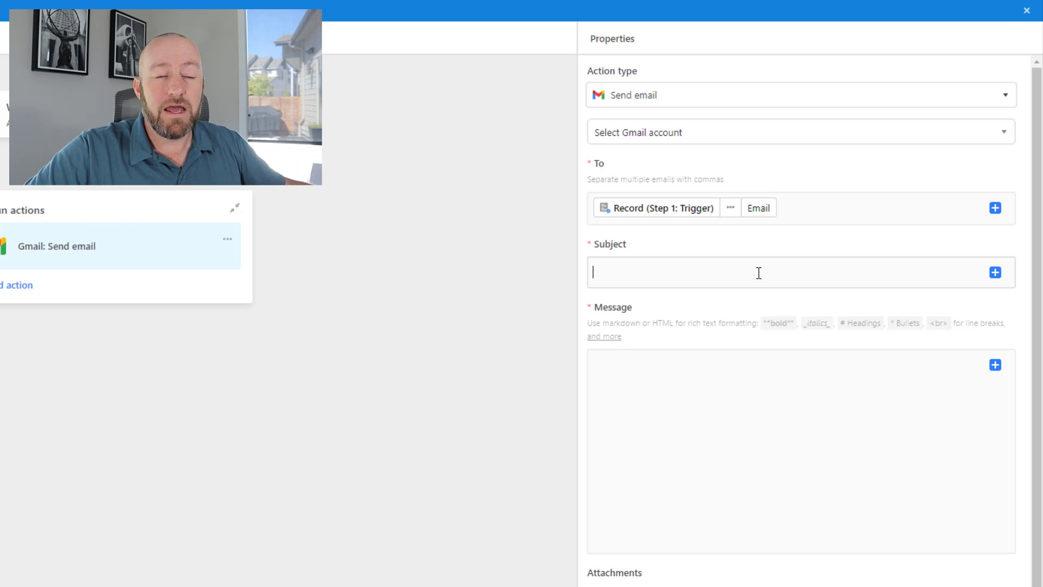
click(759, 272)
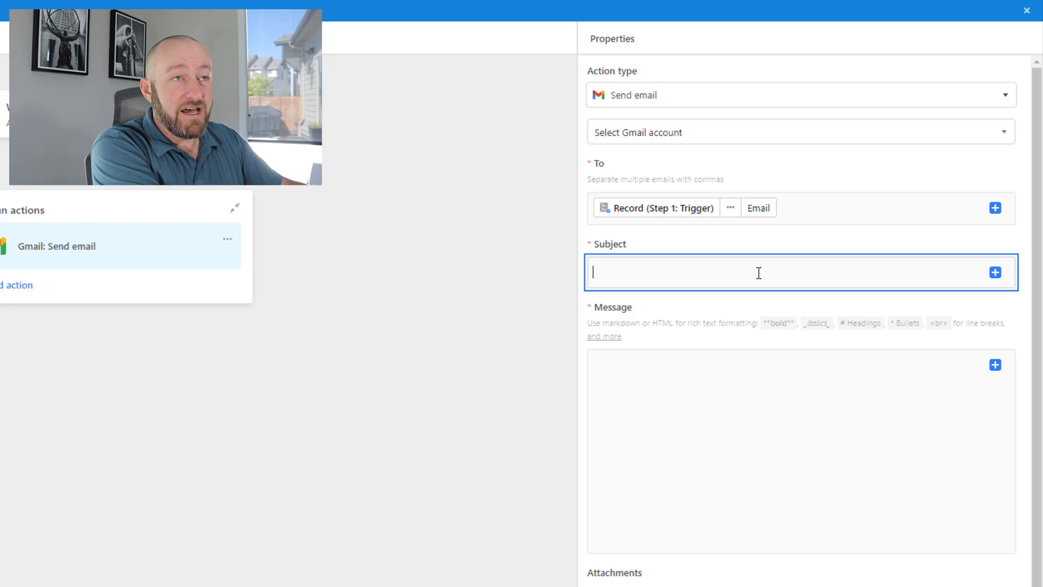
text(This is an auto response)
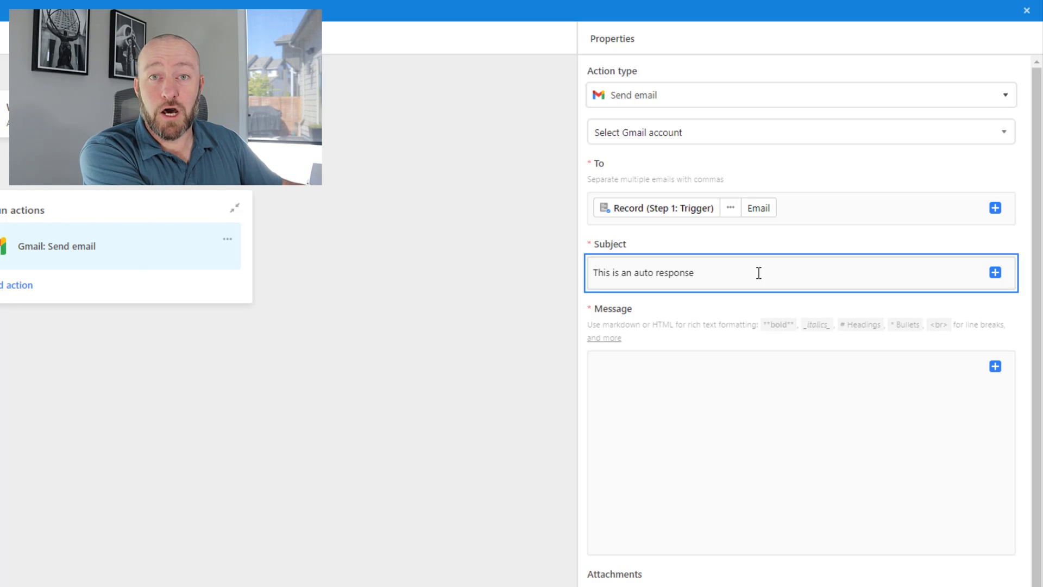
Write the message "Hi {Name}," followed by a thanks-for-filling-out-our-form note
click(733, 376)
text(Hi)
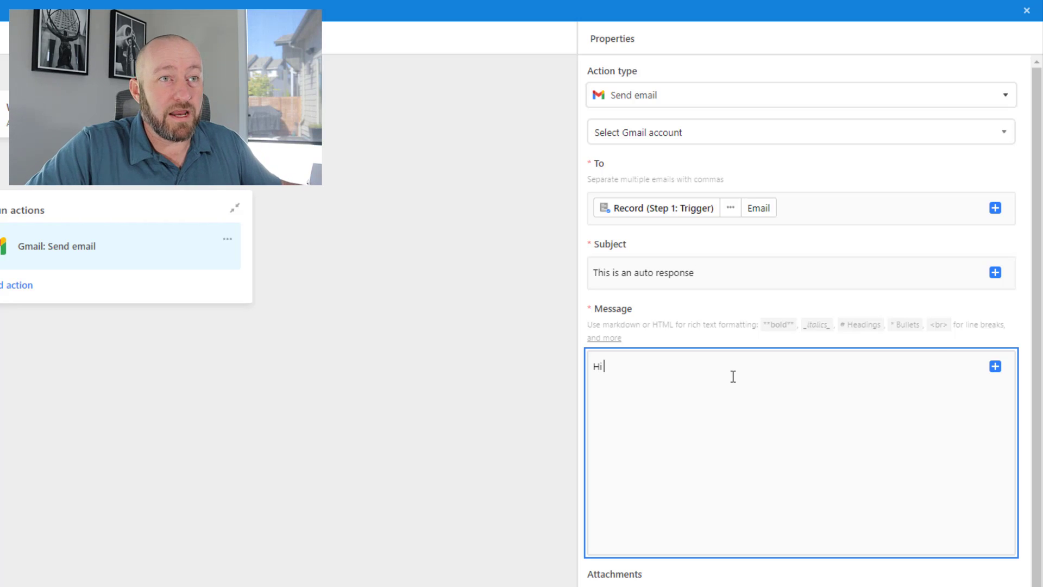
click(995, 367)
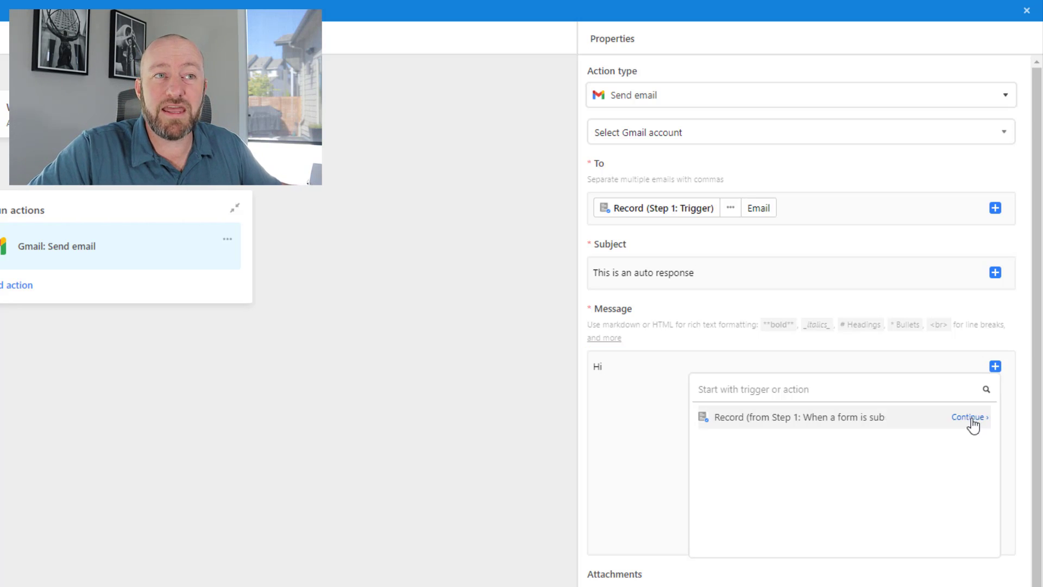
click(969, 419)
click(917, 496)
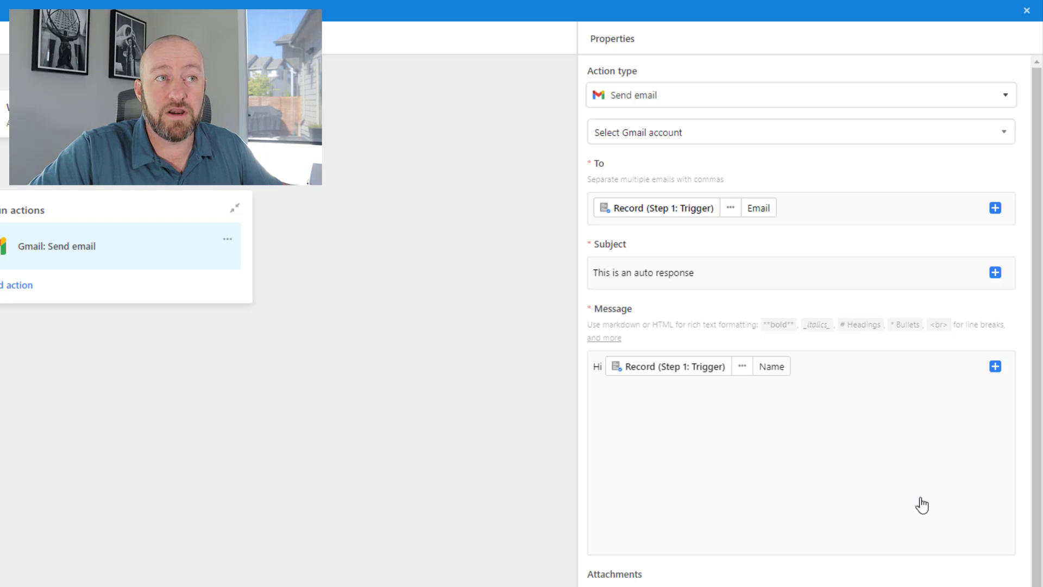
click(822, 376)
text(,)
key(Return)
key(Return)
text(Thanks)
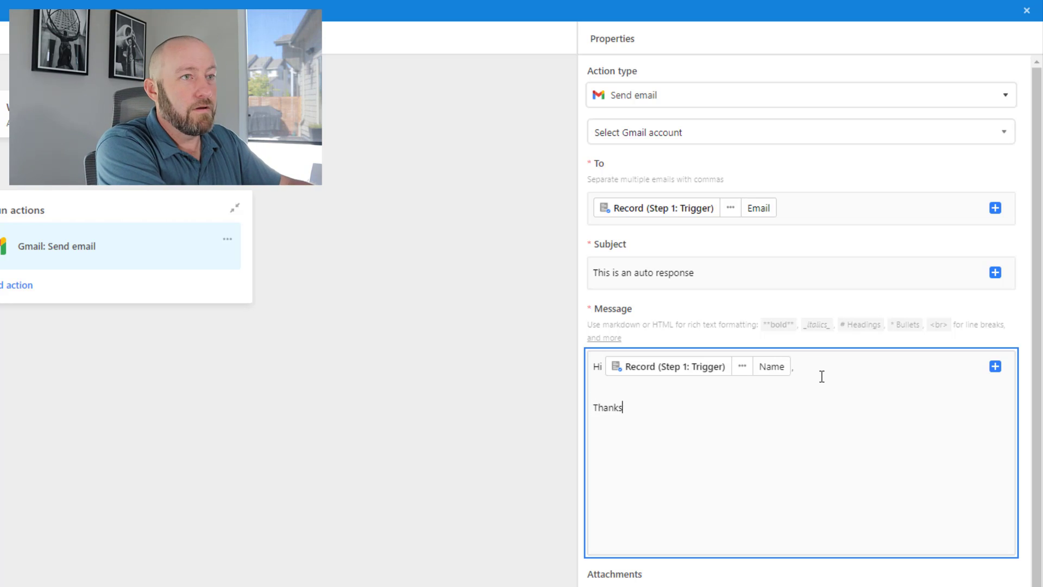
text( for filling out our form - we received your submission and will be in touch shortly.)
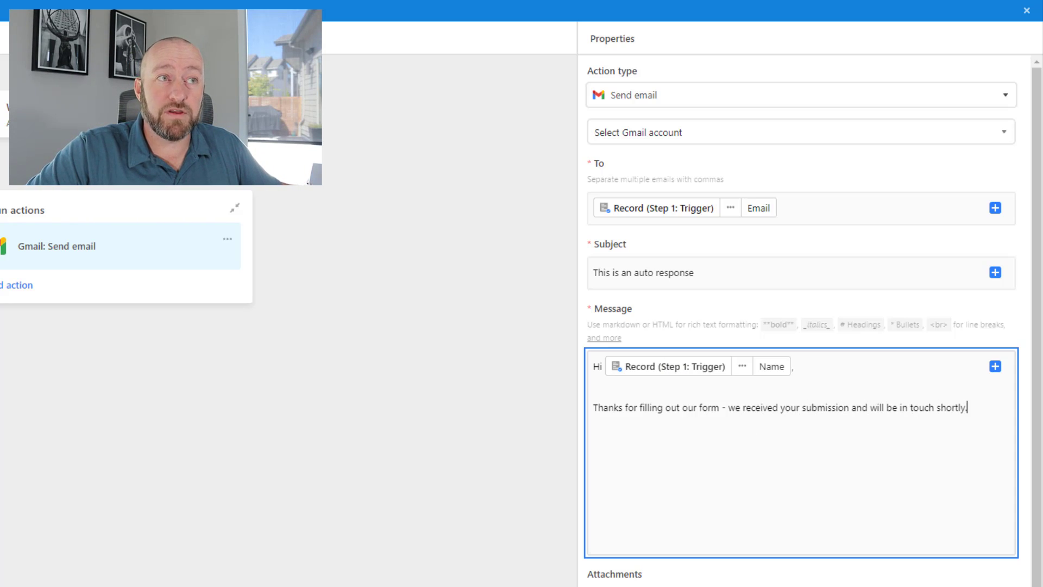
scroll(804, 434, down, 1)
scroll(677, 131, up, 1)
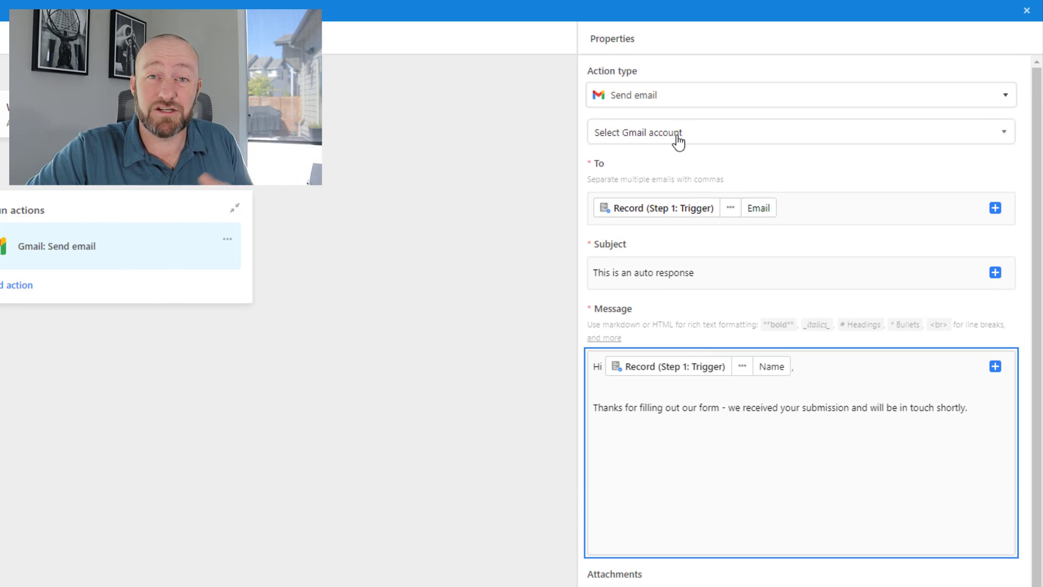
Select the connected Gmail account to send from and preview the email
click(678, 140)
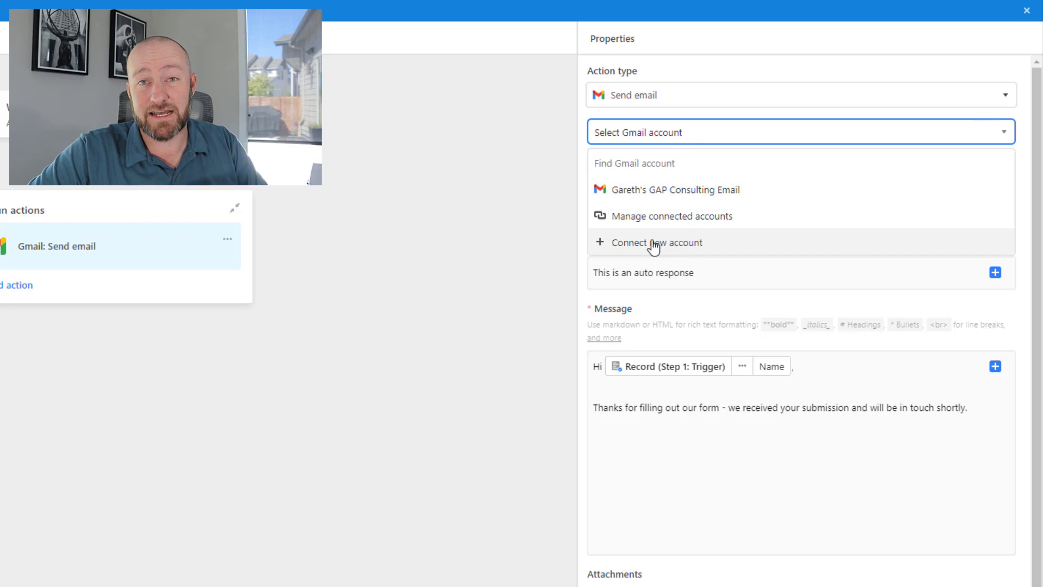
click(667, 191)
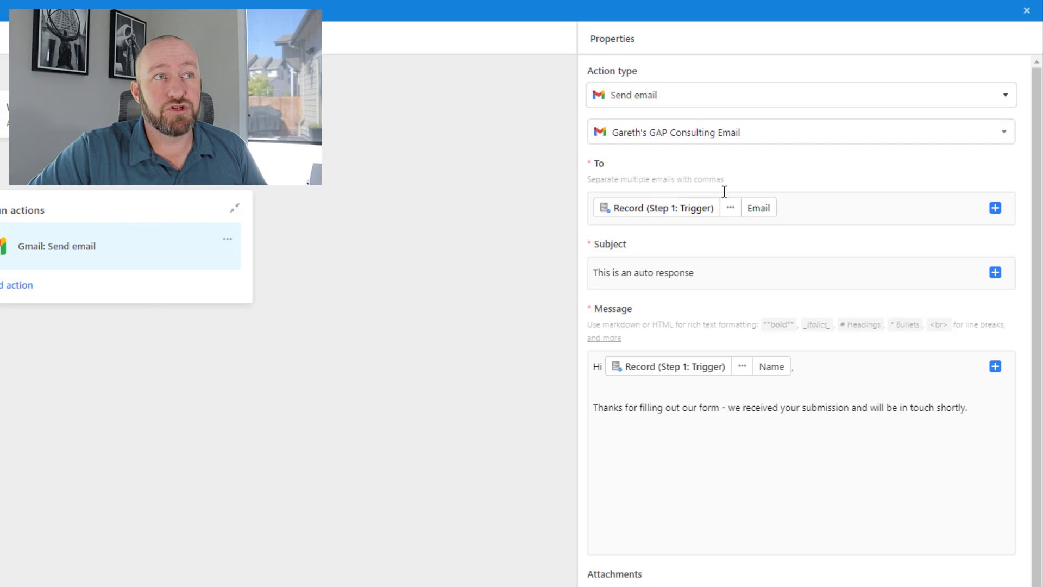
scroll(747, 326, down, 2)
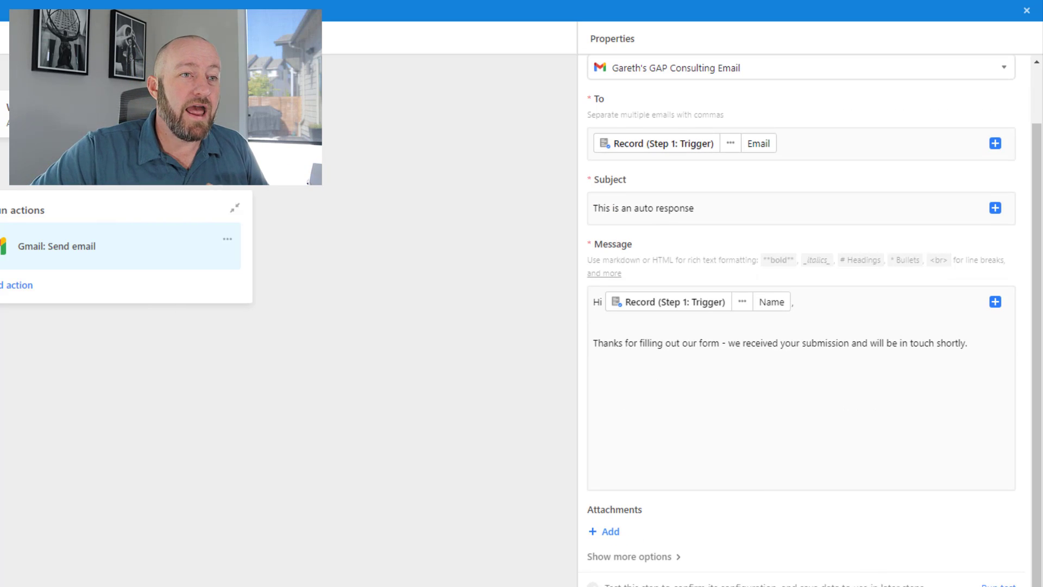
scroll(1000, 565, down, 1)
scroll(1000, 565, down, 1)
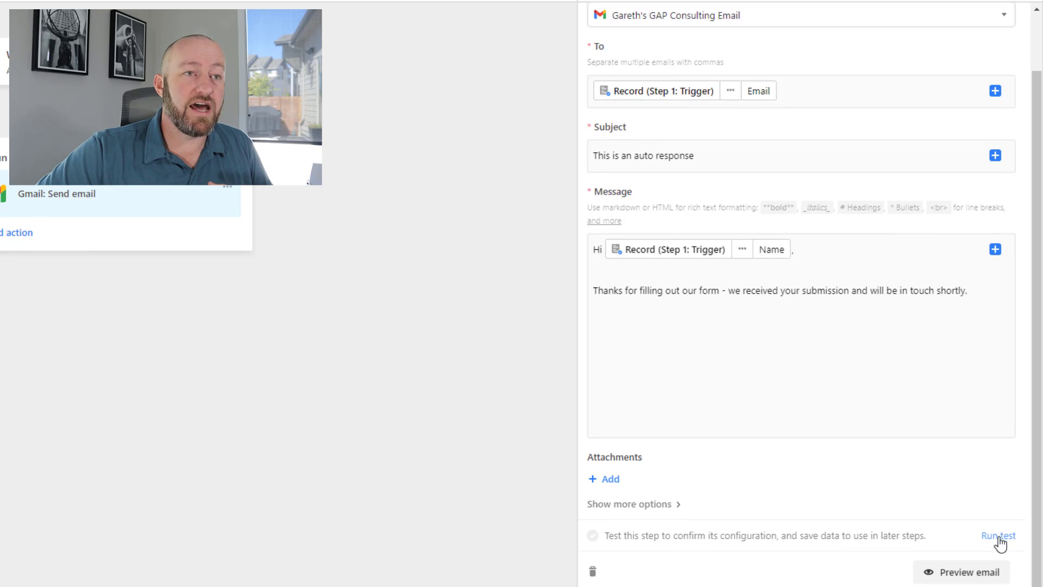
click(973, 571)
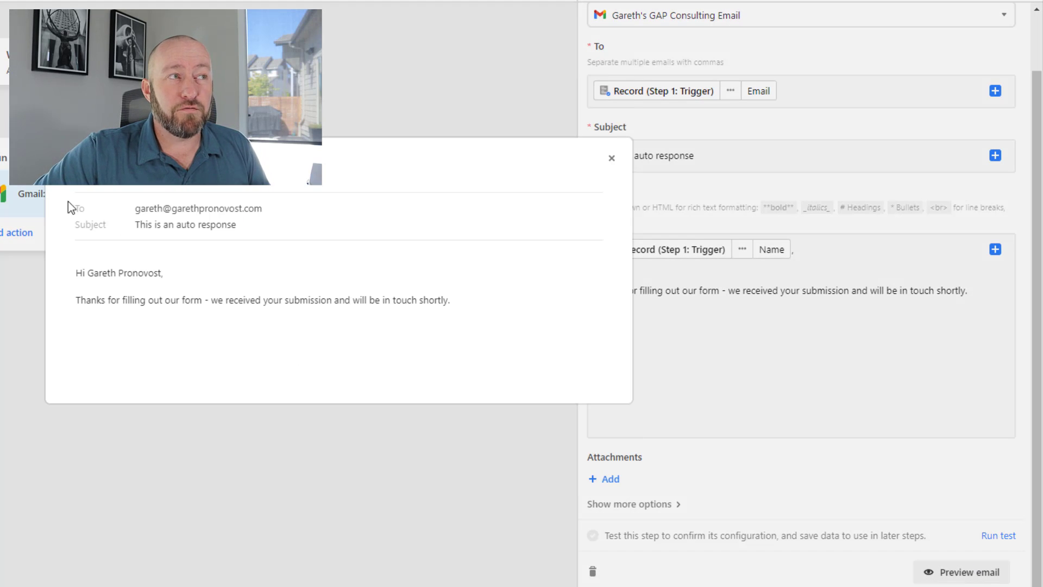
drag(135, 208, 262, 210)
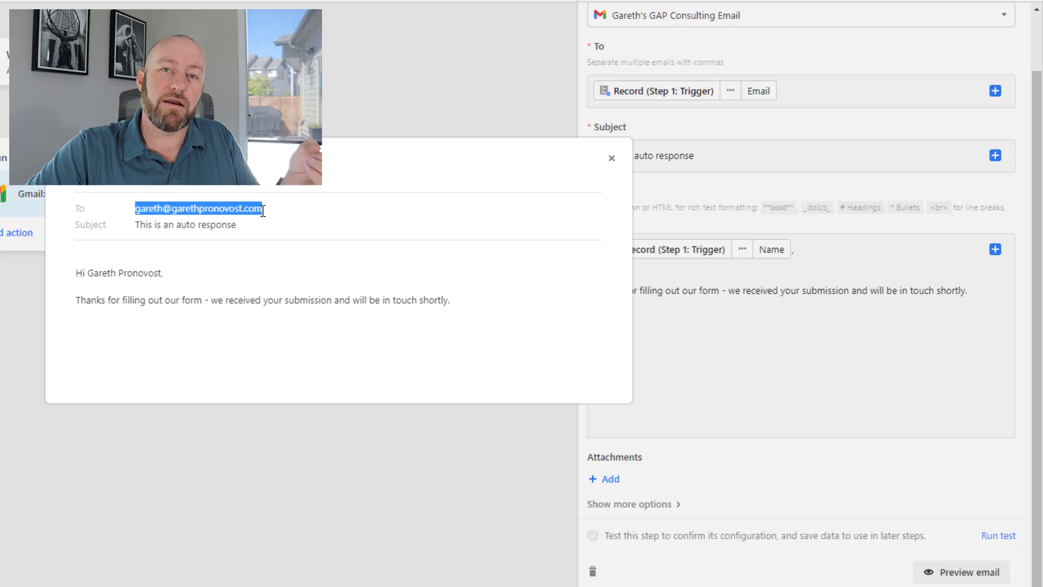
Check the recipient, greeting and subject in the email preview, then close it
click(78, 278)
drag(167, 274, 424, 319)
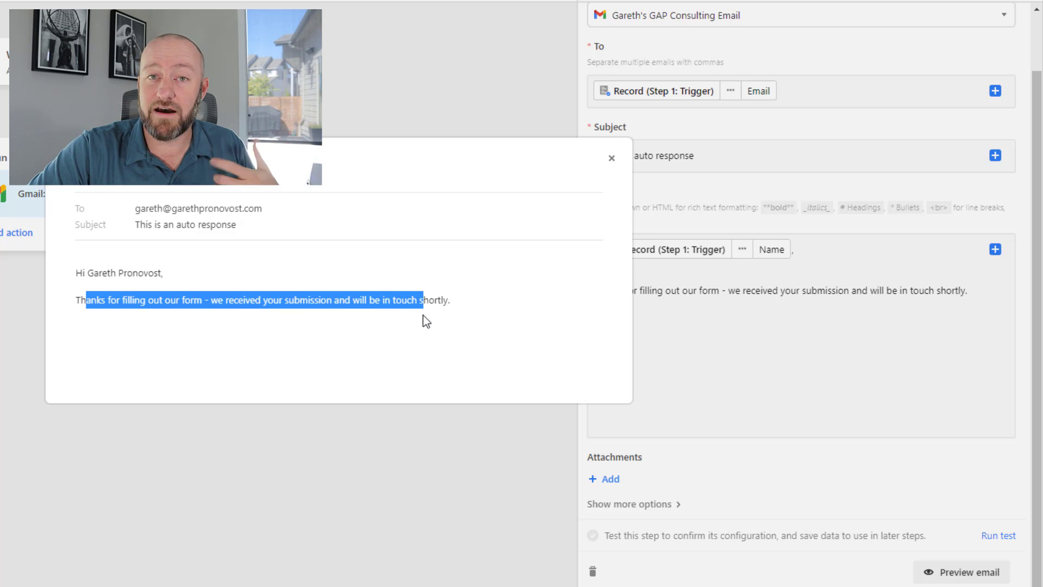
click(426, 321)
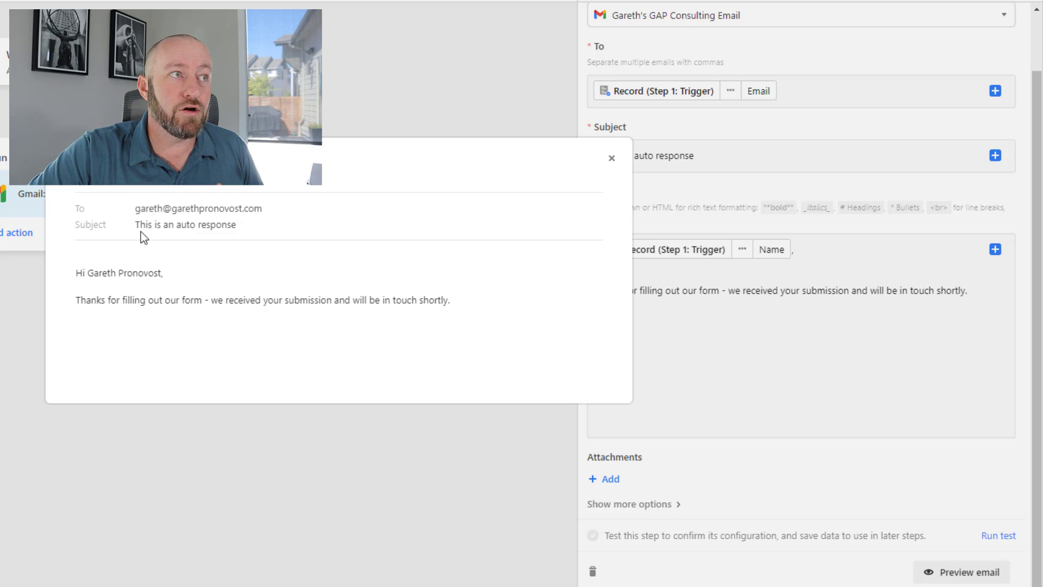
drag(141, 225, 235, 223)
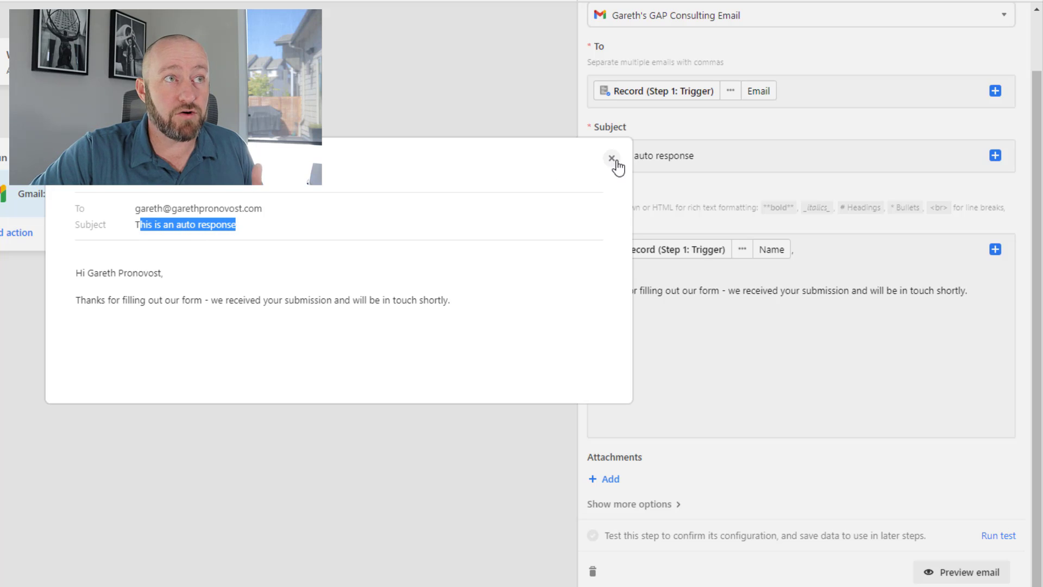
click(611, 158)
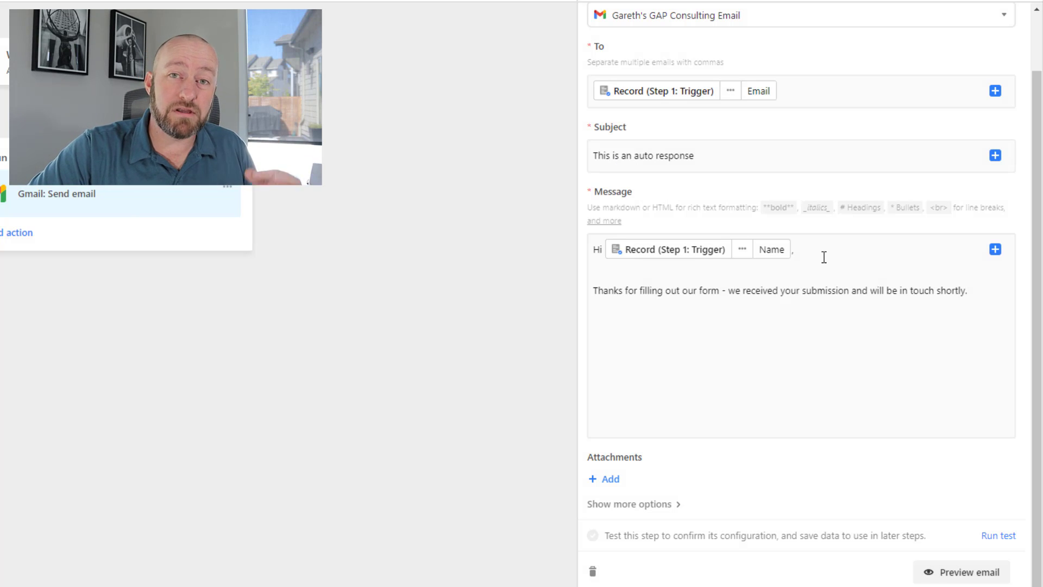
Turn the automation on, rename it 'Autoresponder email', and go back to the tables
scroll(824, 257, up, 1)
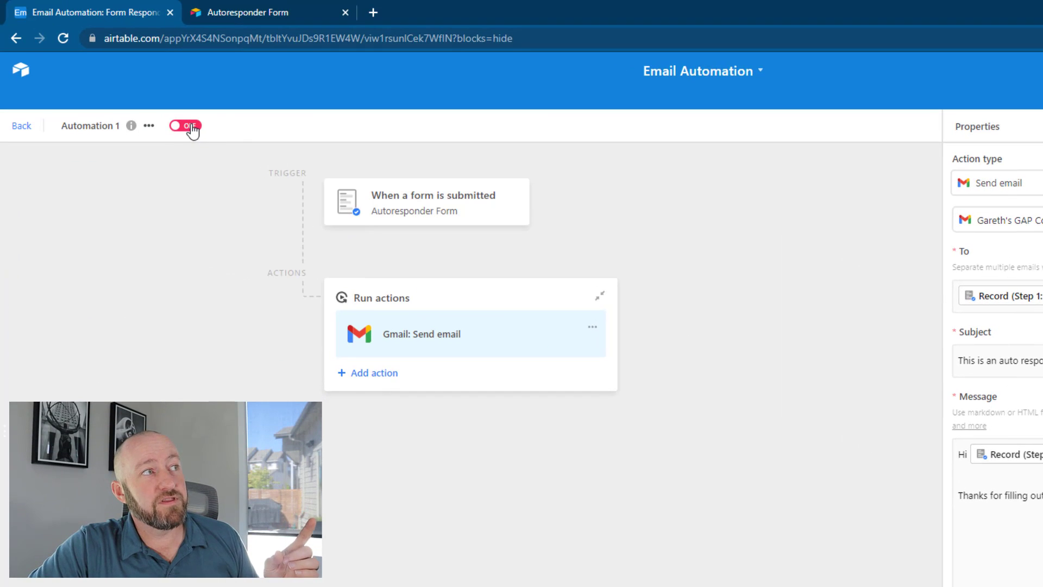
click(191, 126)
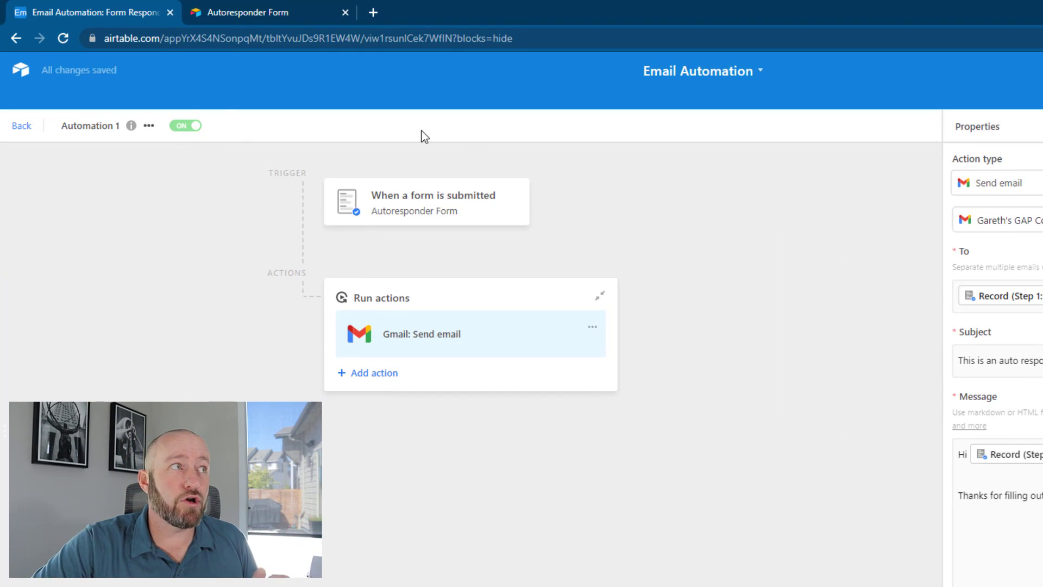
click(88, 129)
click(108, 149)
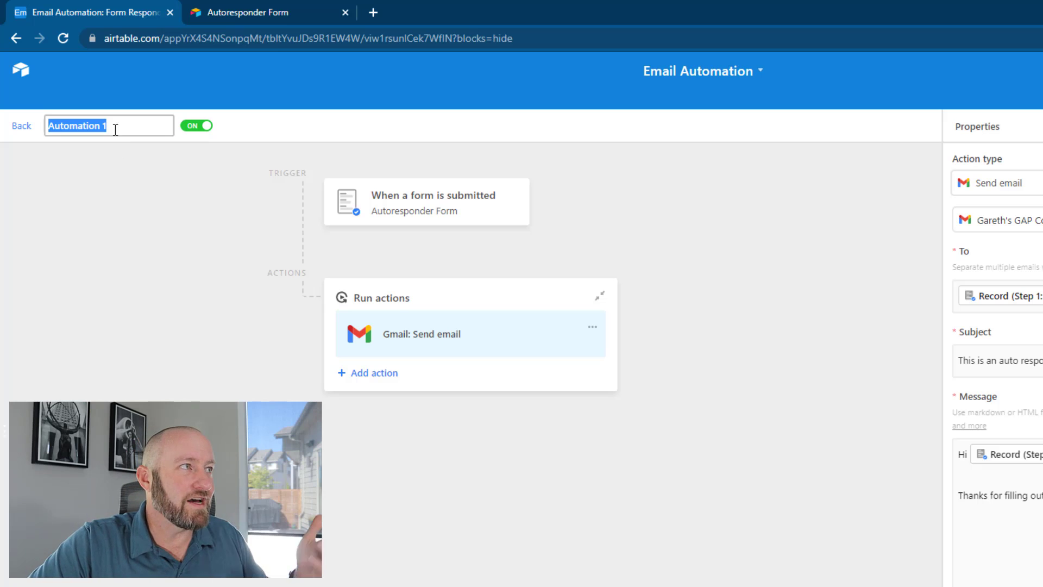
text(Autoresponder e)
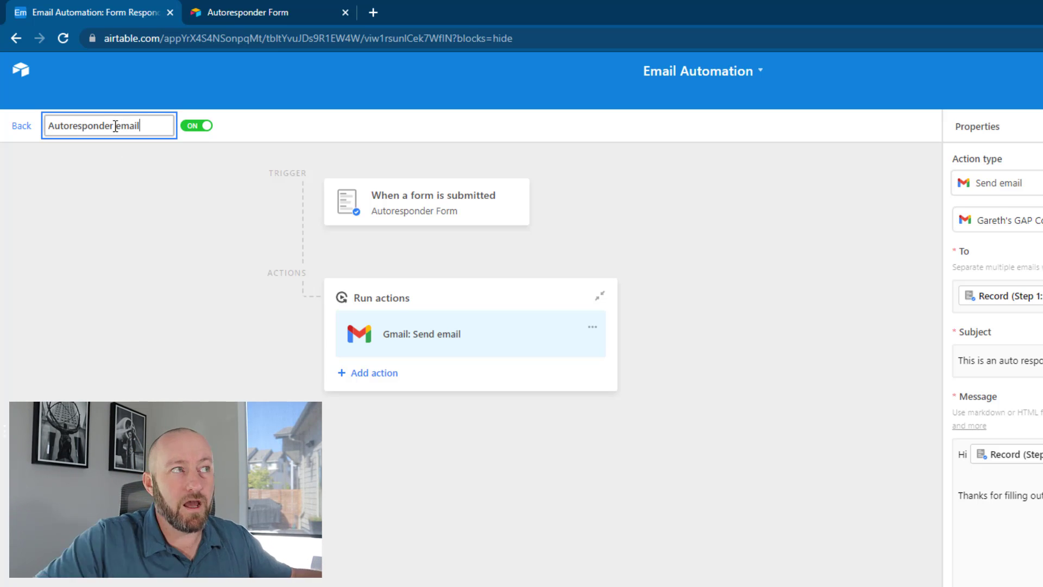
click(63, 147)
click(21, 125)
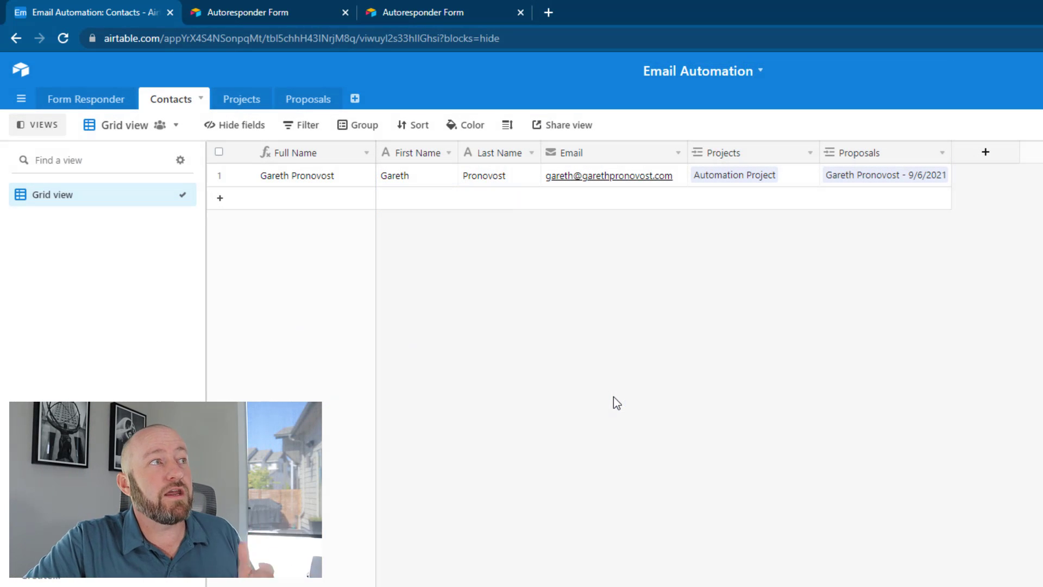
Inspect the contact's Full Name, First Name, Last Name and Email cells in Contacts
click(308, 175)
click(654, 304)
click(413, 179)
click(492, 180)
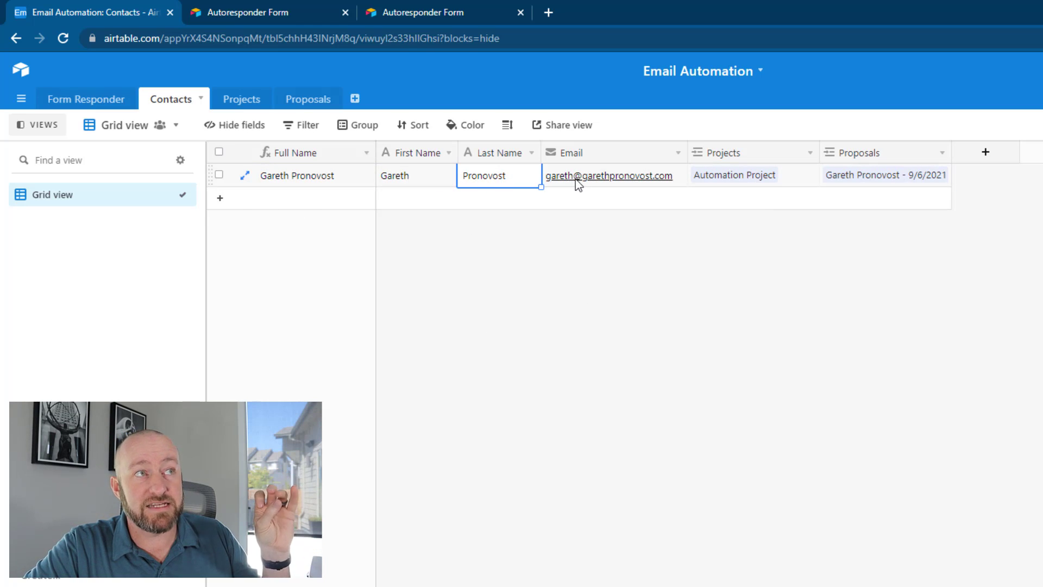
click(576, 181)
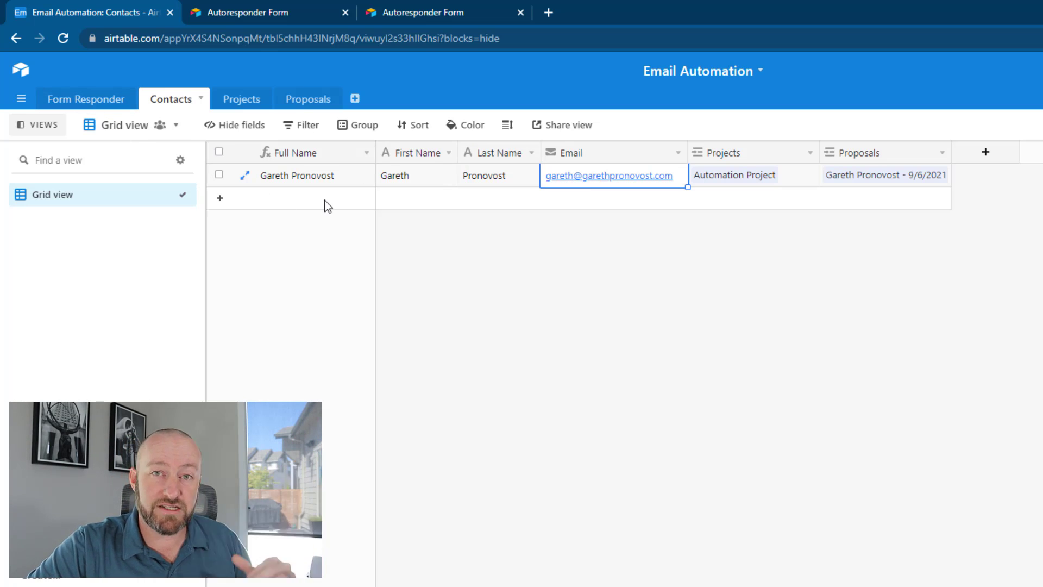
In Projects, save the Email field as a lookup of the Client's Contacts Email
click(237, 100)
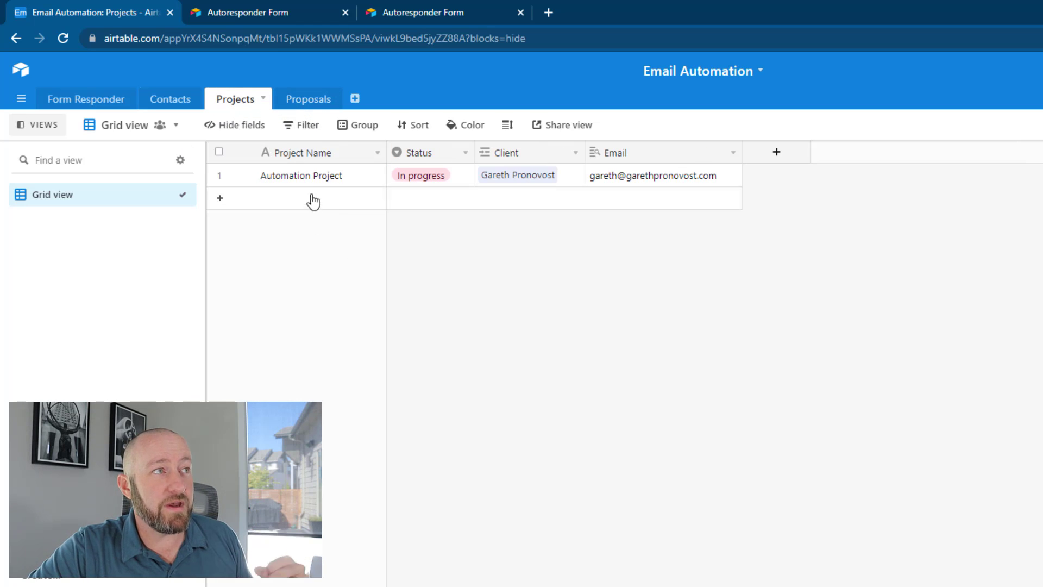
click(341, 178)
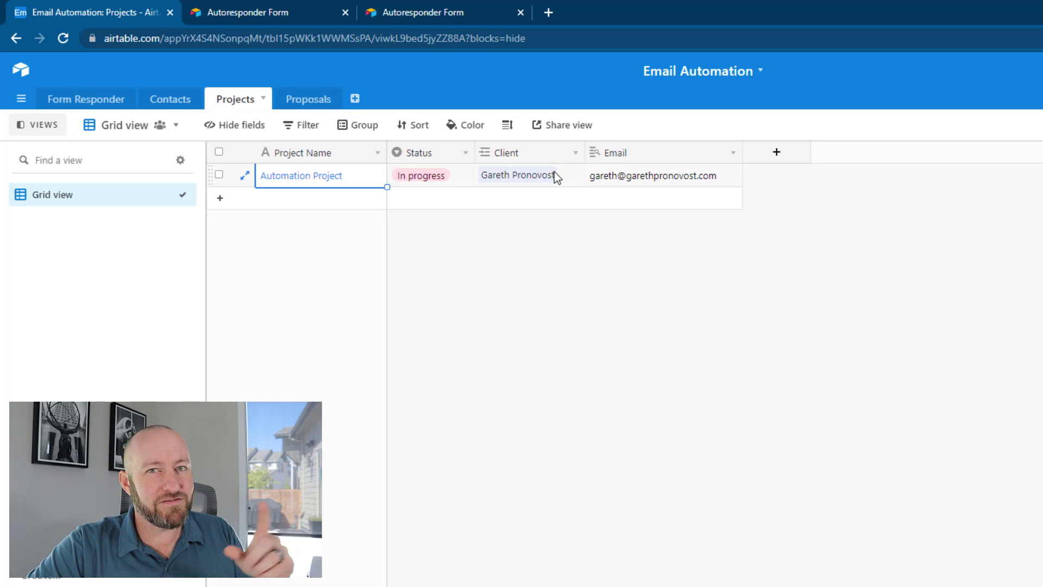
double_click(653, 154)
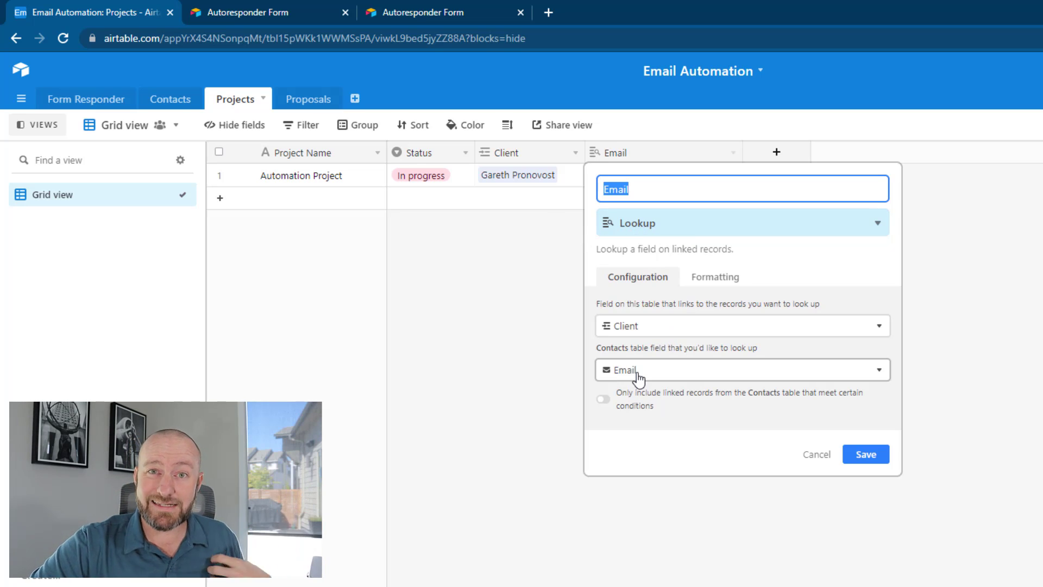
click(869, 454)
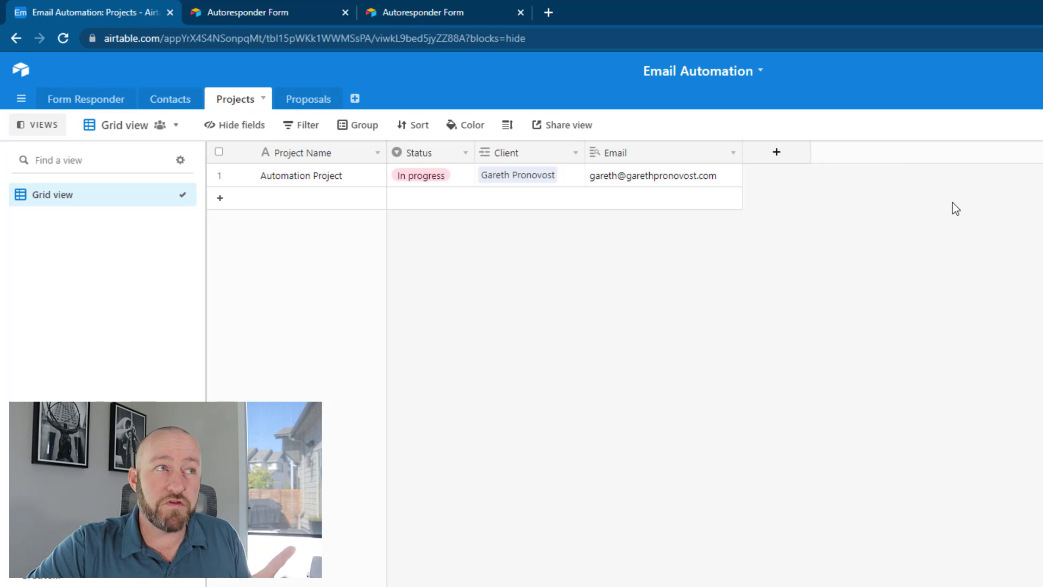
click(423, 181)
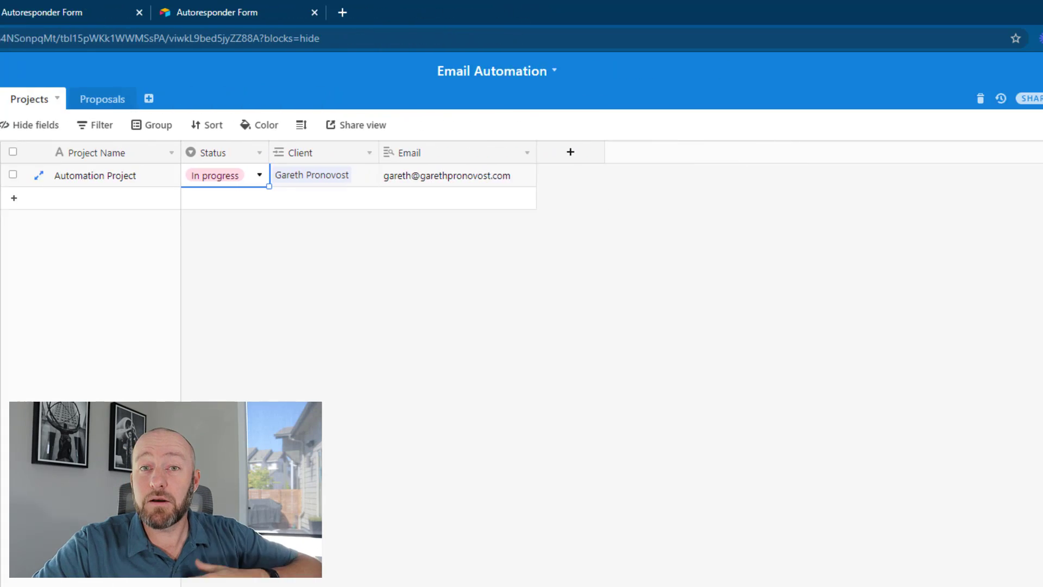
Start a new automation triggered when a Projects record matches conditions
click(947, 101)
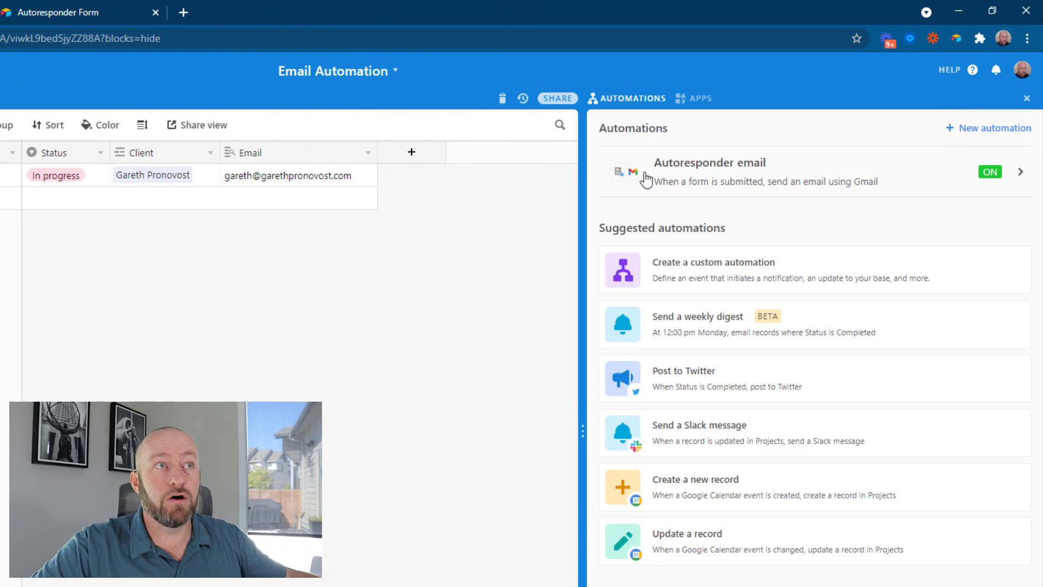
click(983, 130)
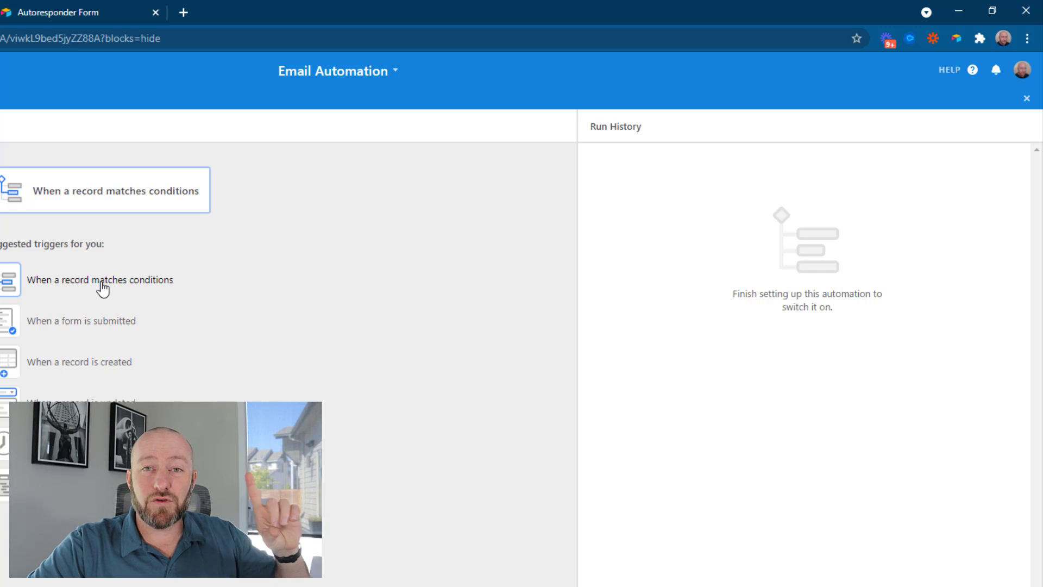
click(103, 289)
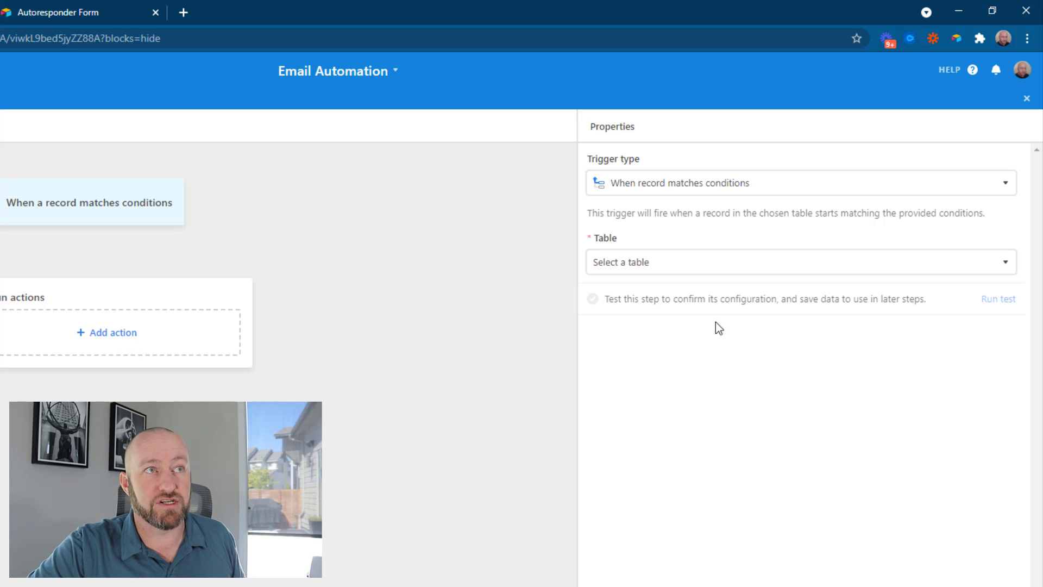
click(647, 264)
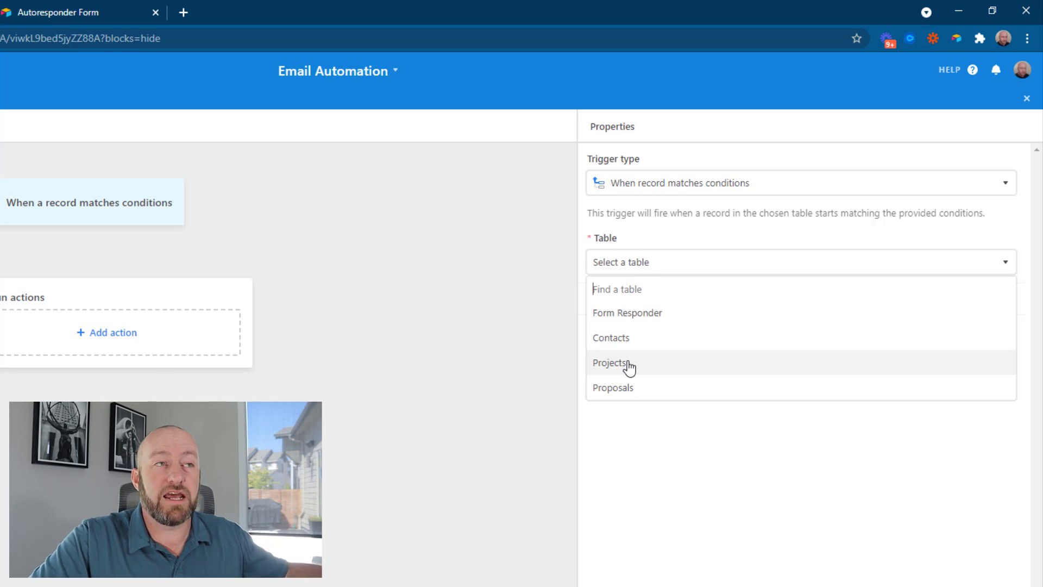
click(628, 368)
Add trigger conditions: Email is not empty and Status is Completed
click(644, 321)
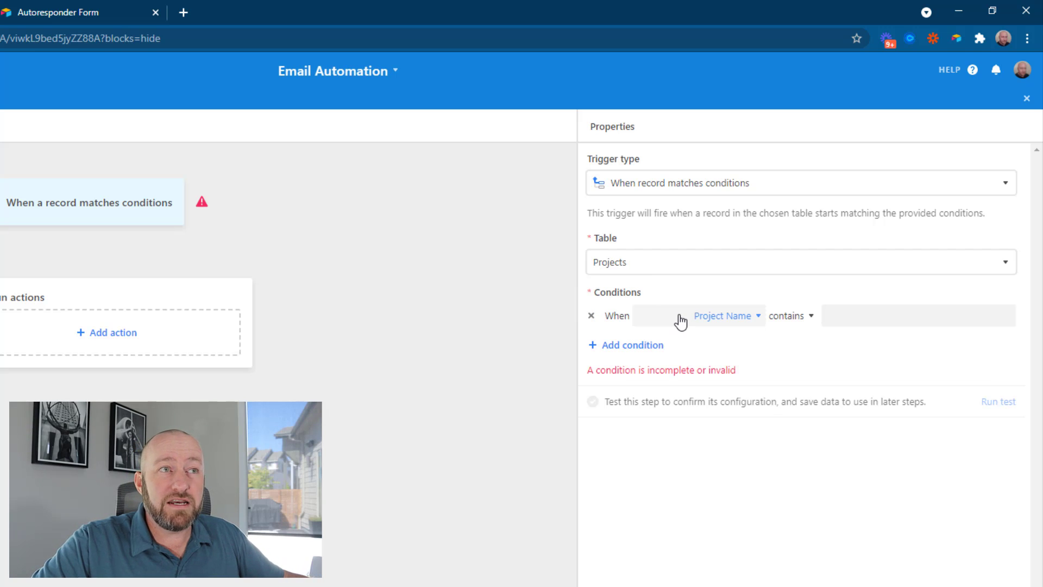
click(680, 322)
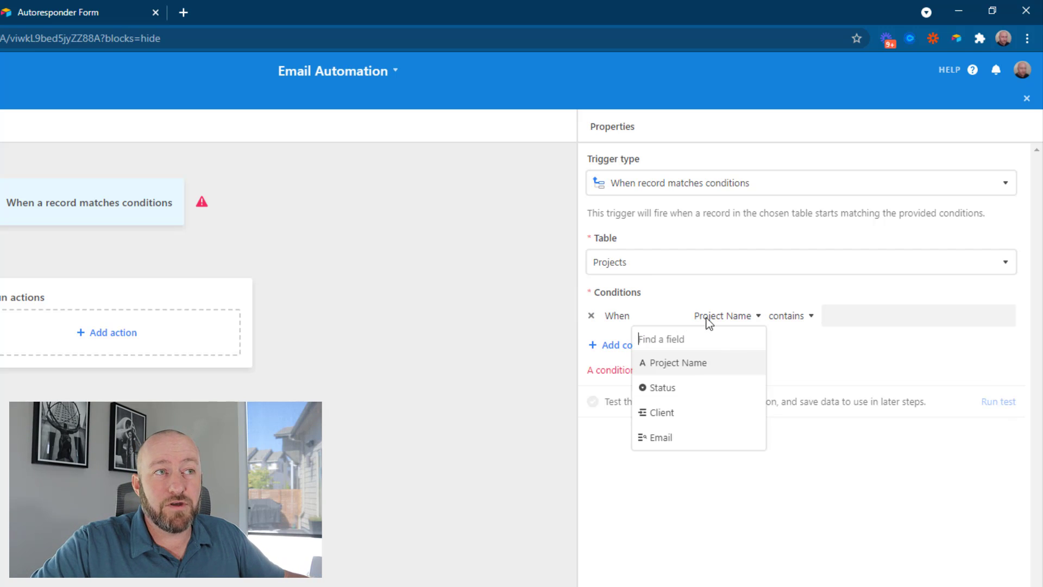
click(661, 438)
click(791, 316)
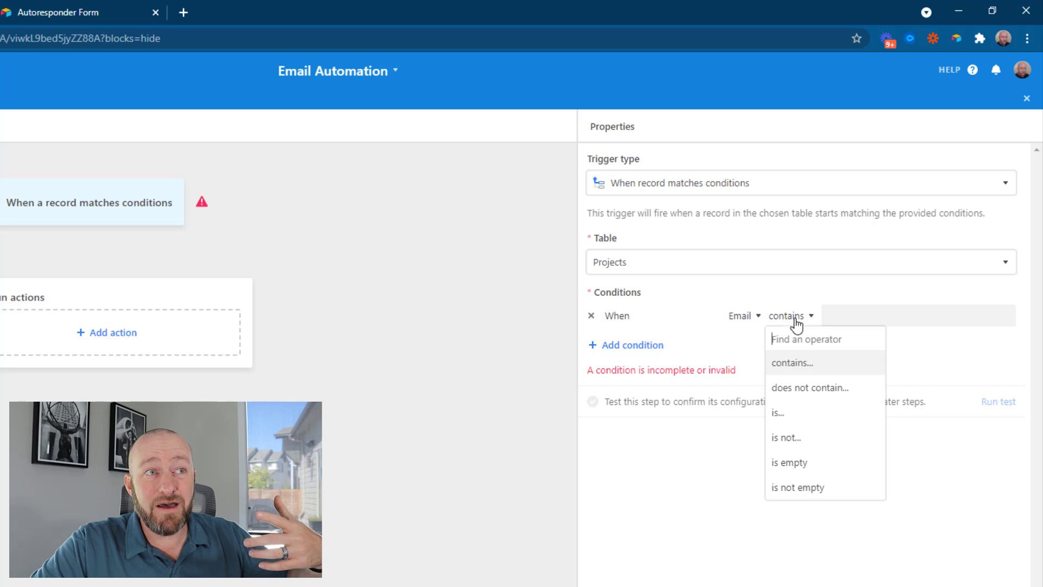
click(805, 487)
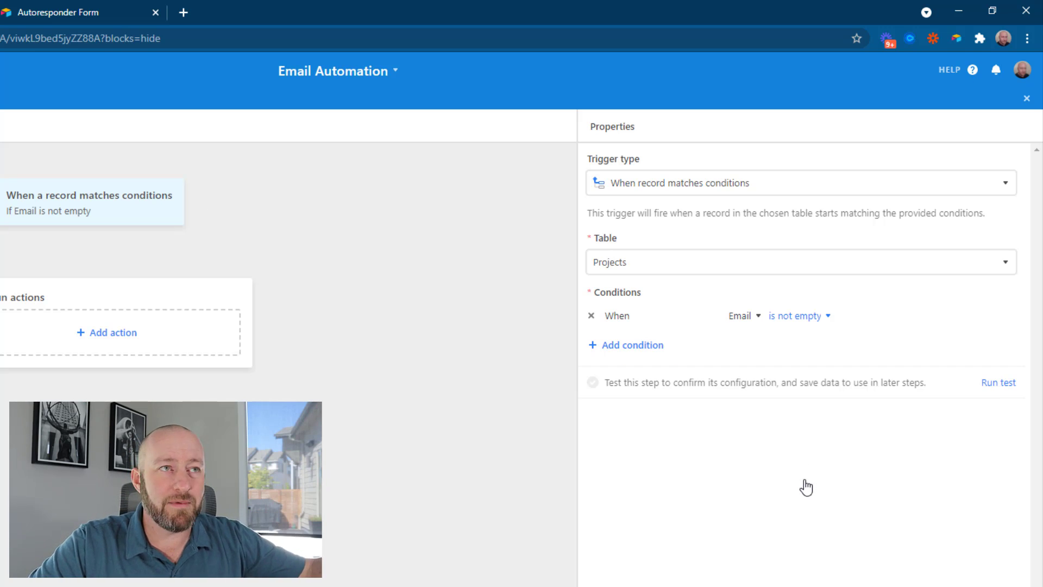
click(636, 347)
click(707, 346)
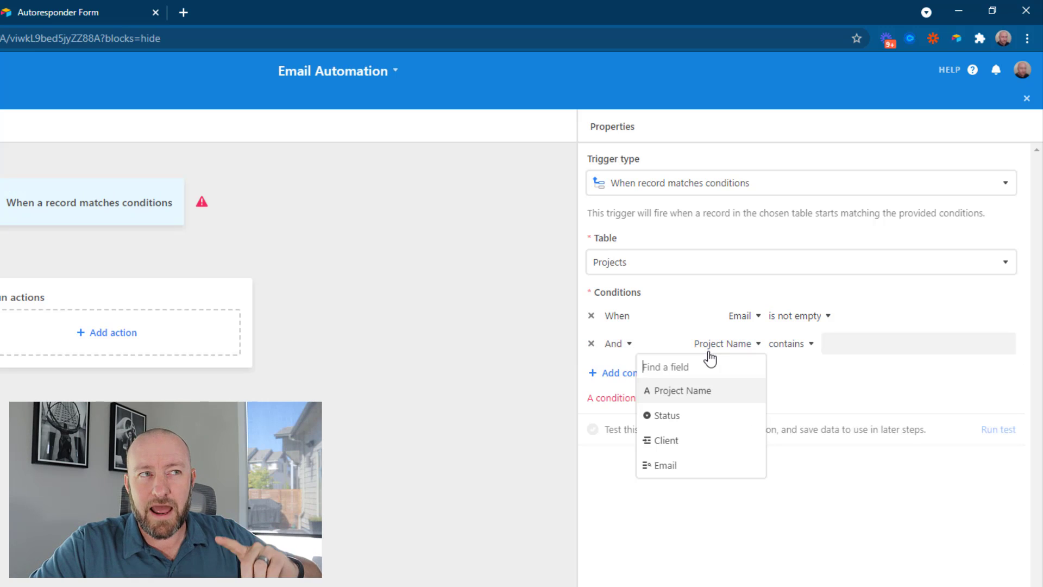
click(674, 416)
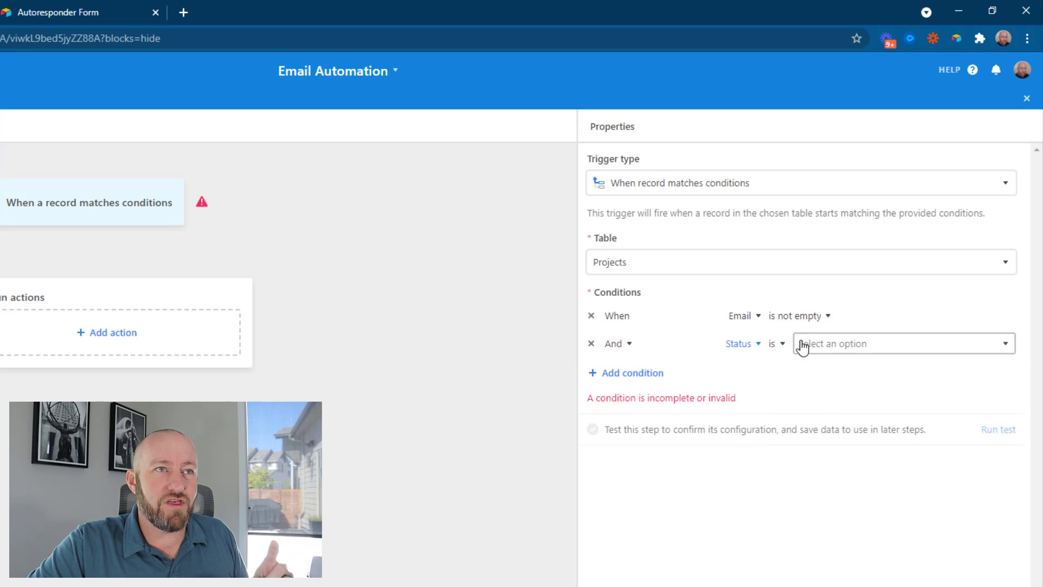
click(836, 348)
click(828, 417)
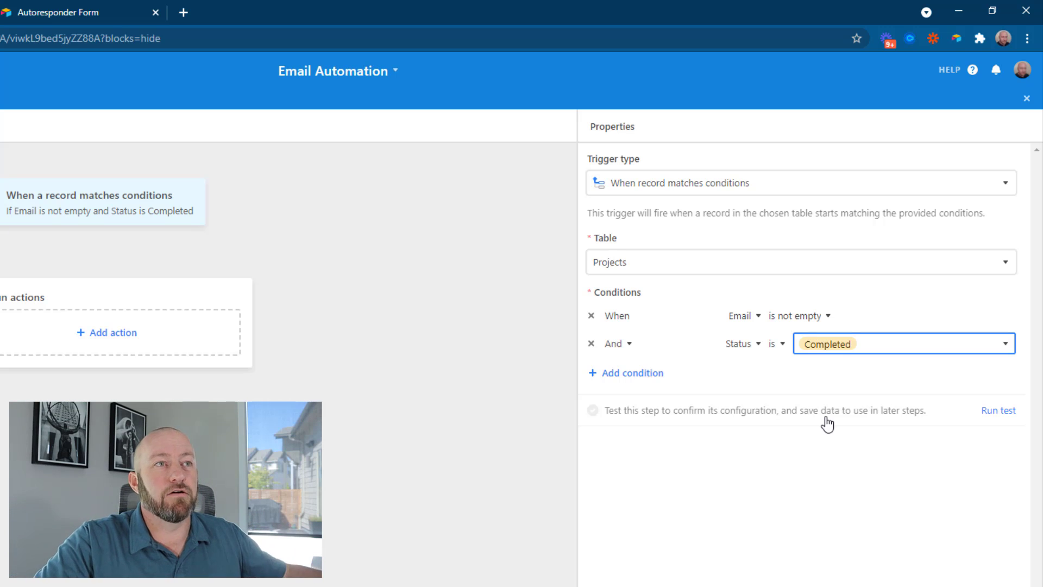
Mark Automation Project as Completed and rerun the trigger test until it succeeds
click(827, 423)
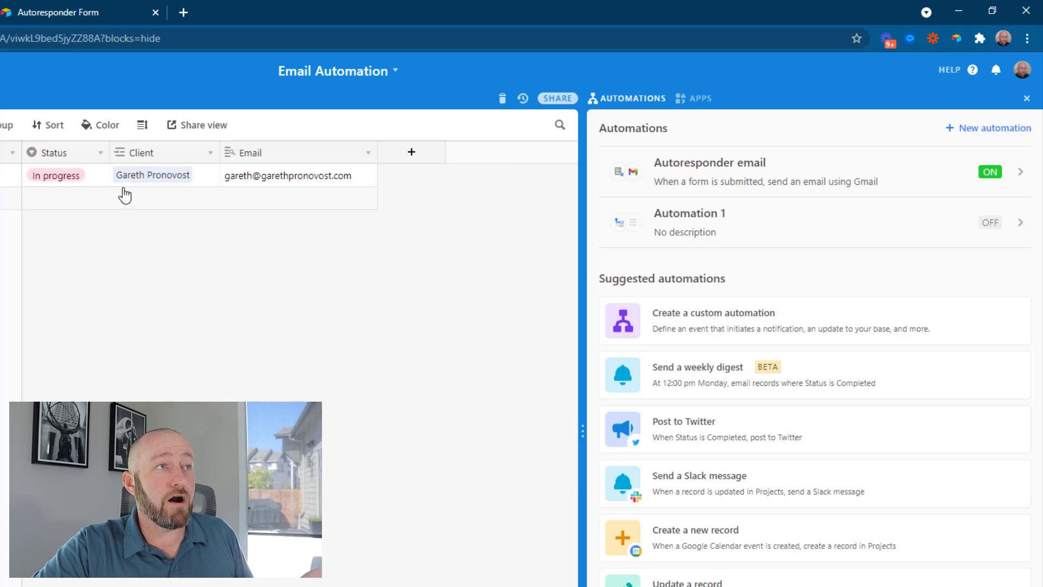
click(76, 174)
click(77, 175)
click(57, 273)
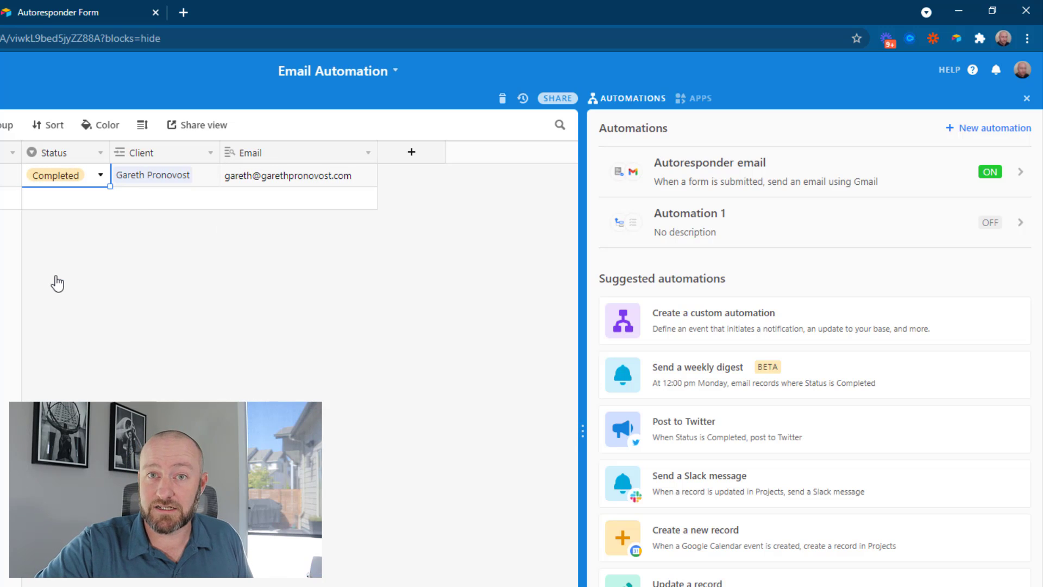
click(726, 228)
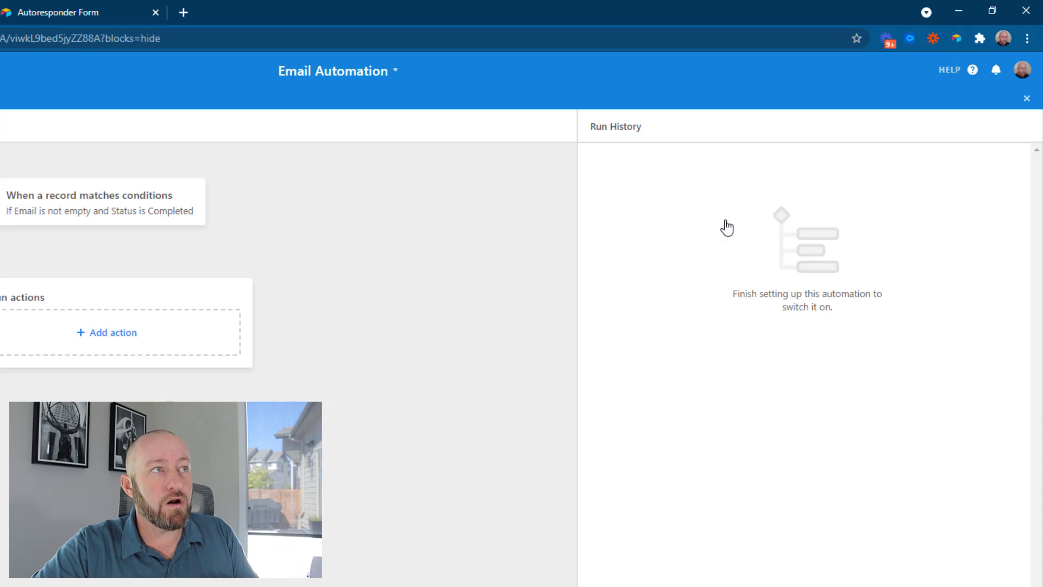
click(104, 211)
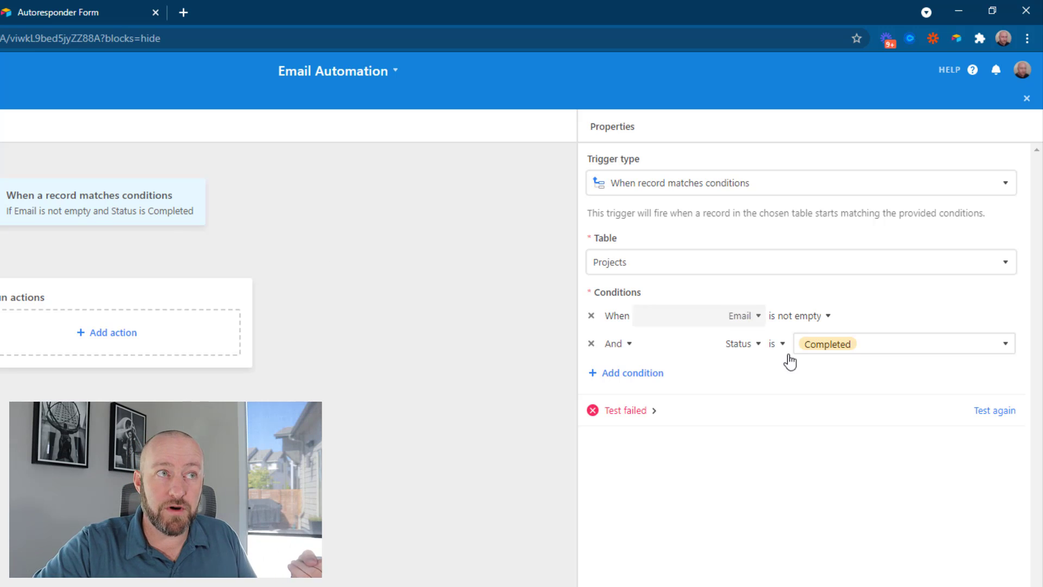
click(978, 415)
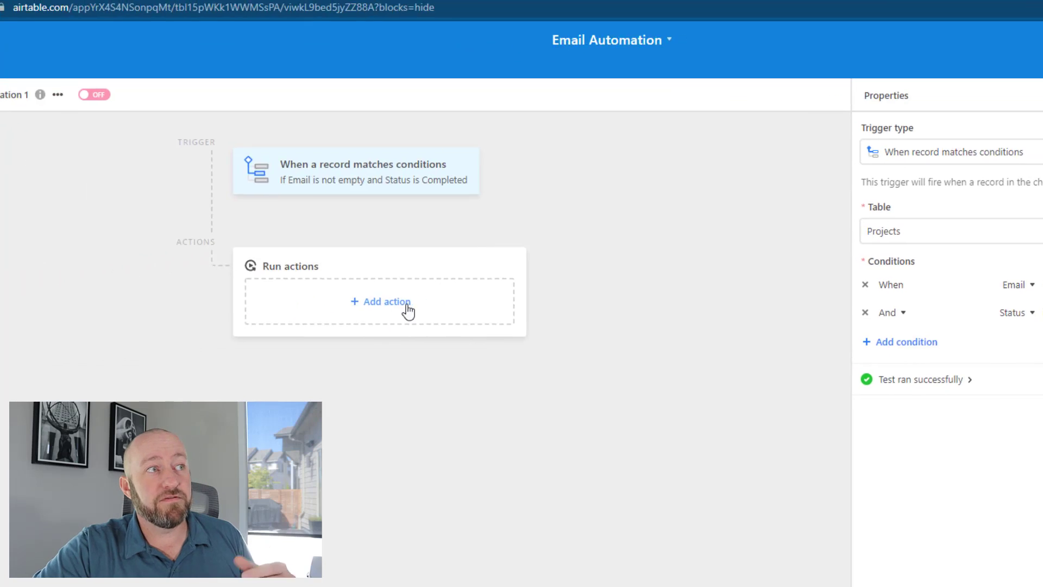
Add a Gmail Send email action whose recipient is the record's Email value
click(113, 332)
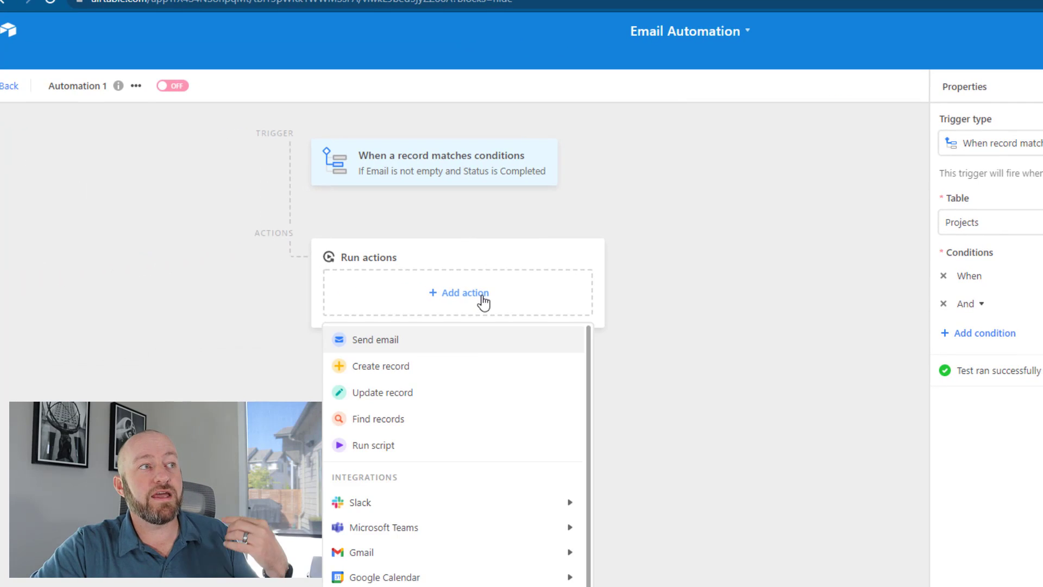
mouse_move(419, 552)
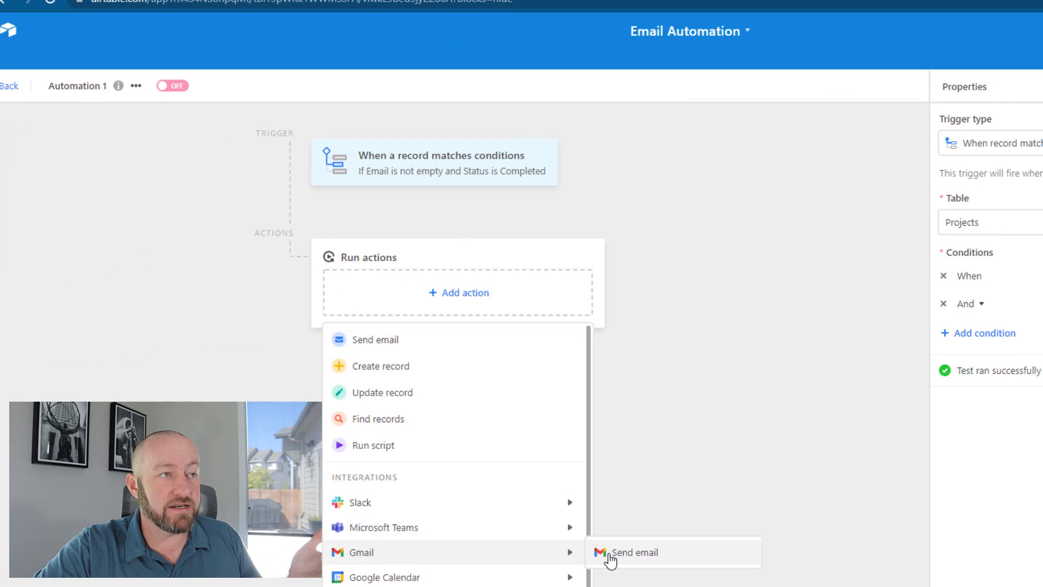
click(608, 555)
click(995, 251)
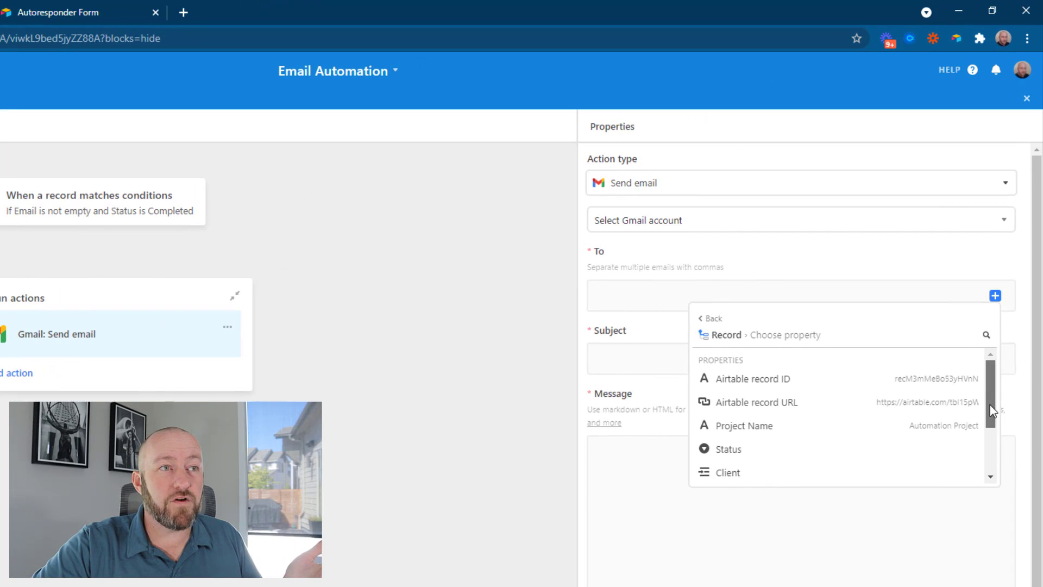
drag(990, 405, 989, 431)
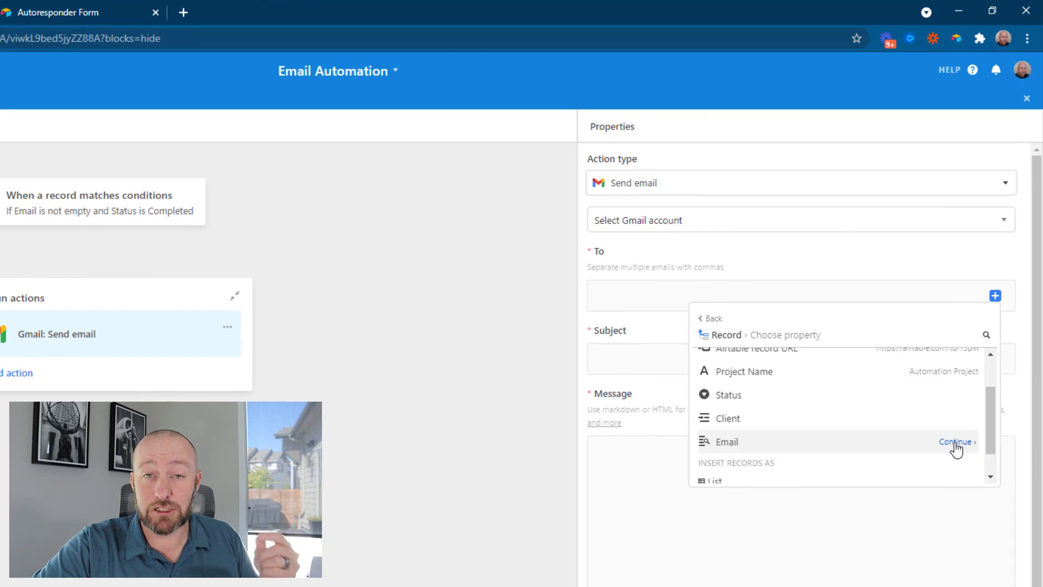
click(955, 442)
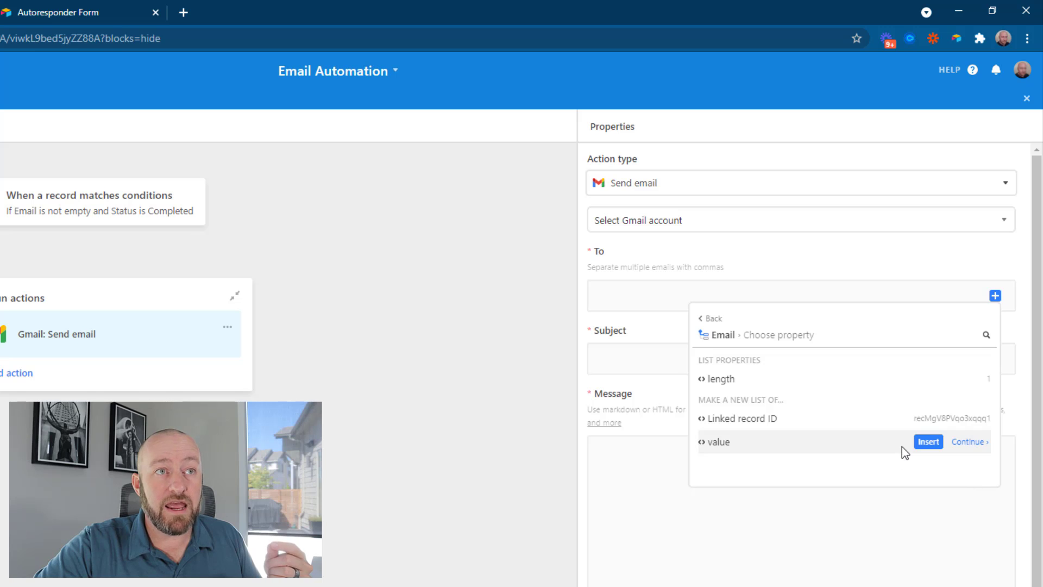
click(922, 442)
Visit the subject and message fields, then leave the automation editor
click(634, 355)
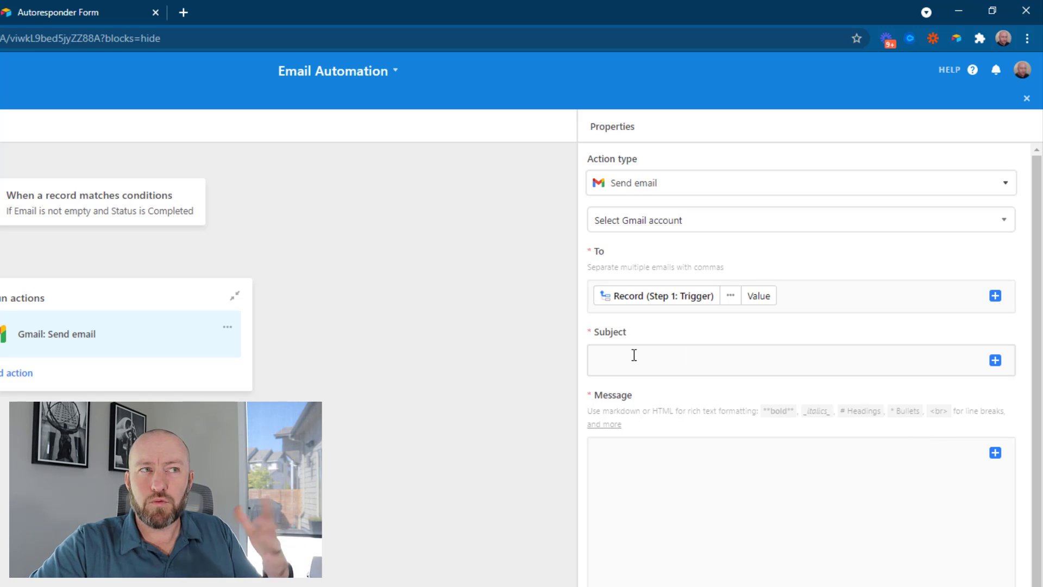
click(692, 506)
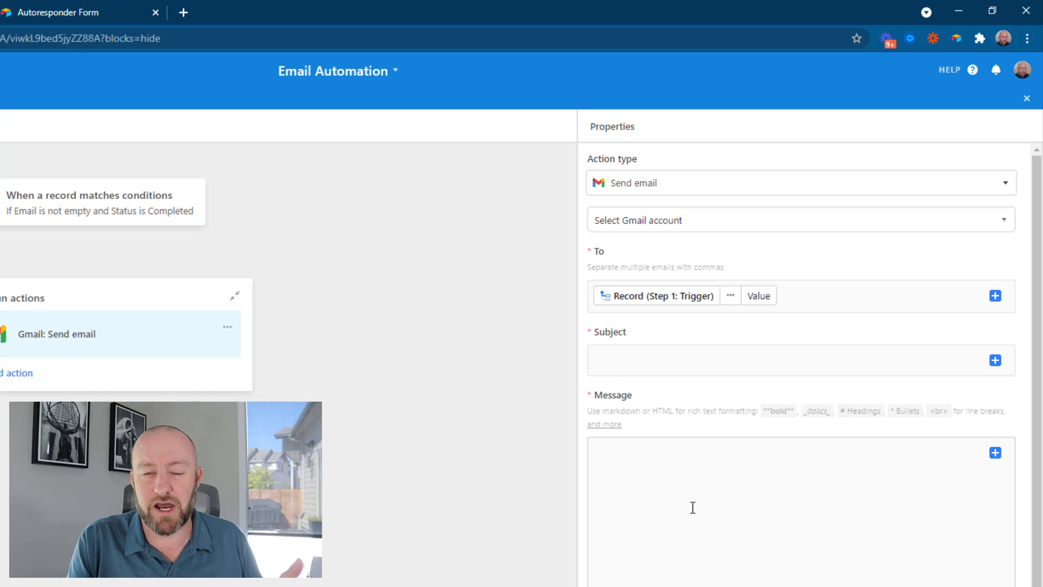
click(693, 507)
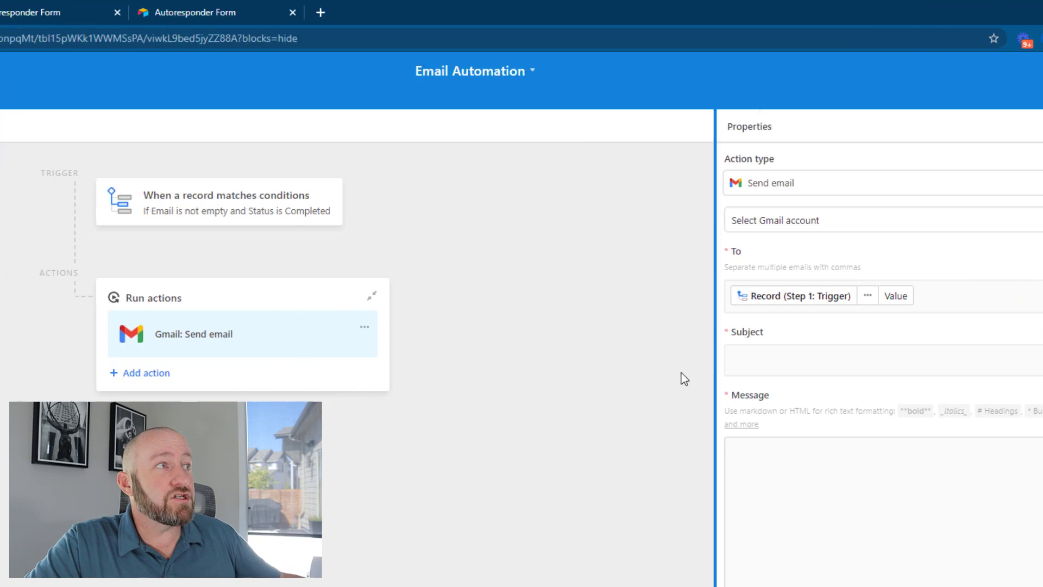
click(22, 125)
Add an 'Email' Lookup field to Proposals pulling the linked Contact's Email
click(298, 99)
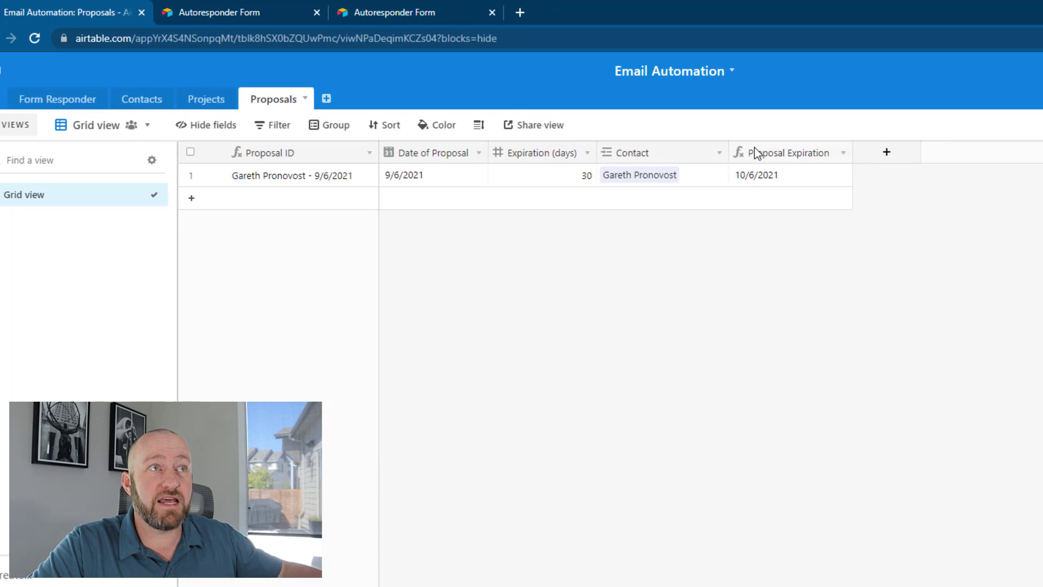
click(894, 151)
text(Ema)
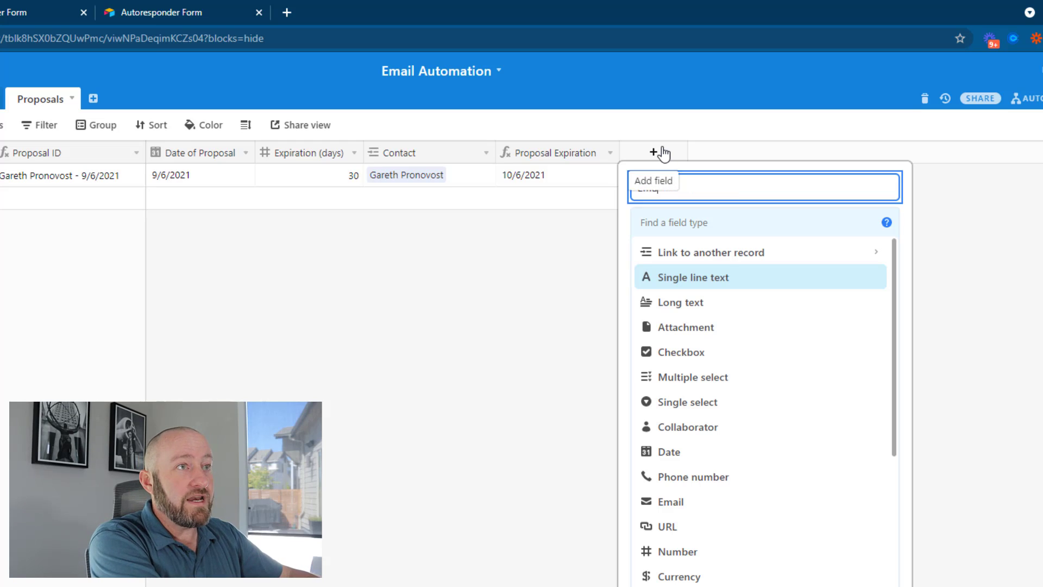
text(il)
key(Tab)
text(look)
key(Return)
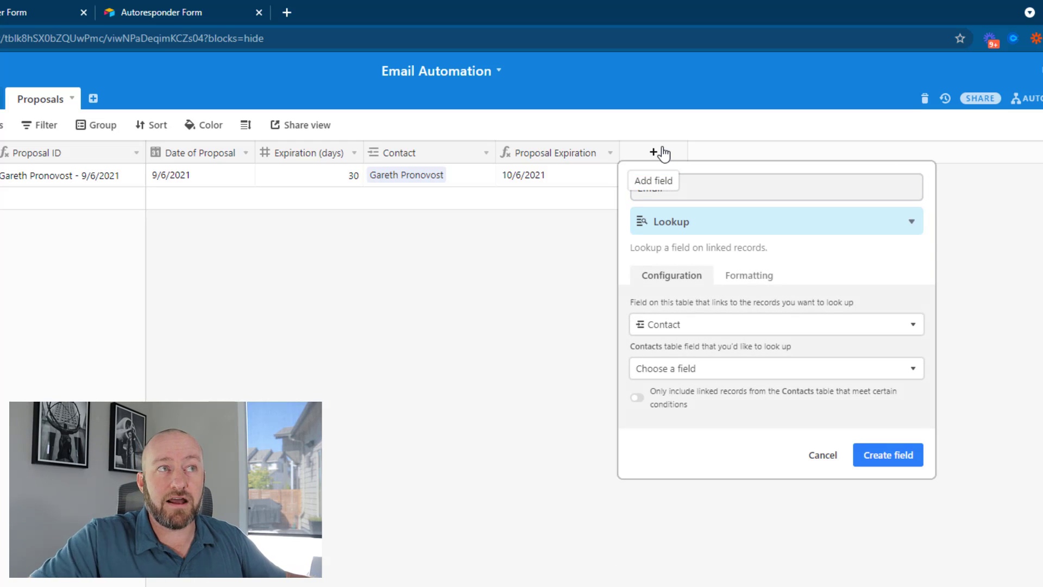
click(683, 375)
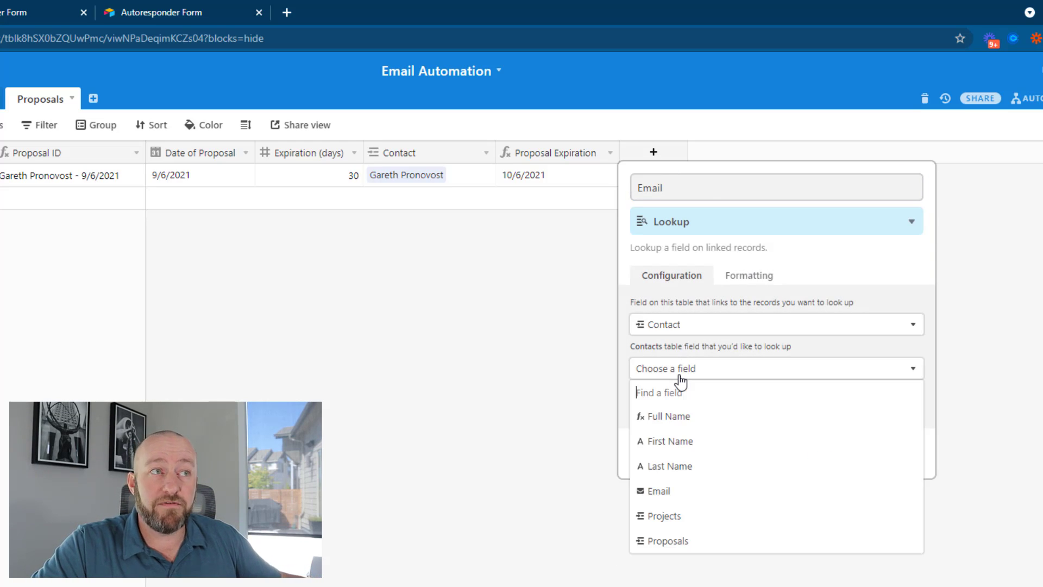
click(658, 491)
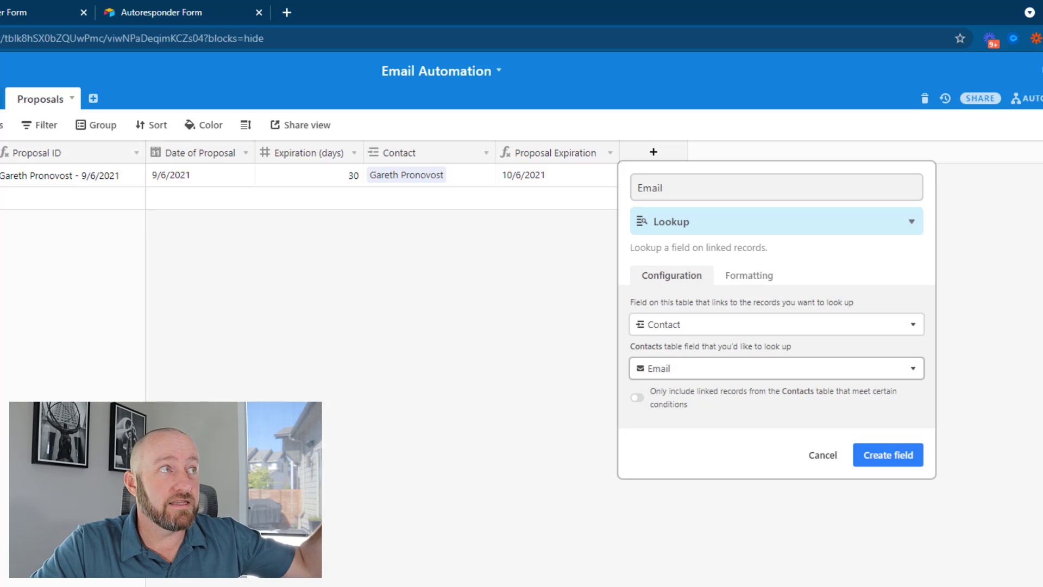
click(904, 465)
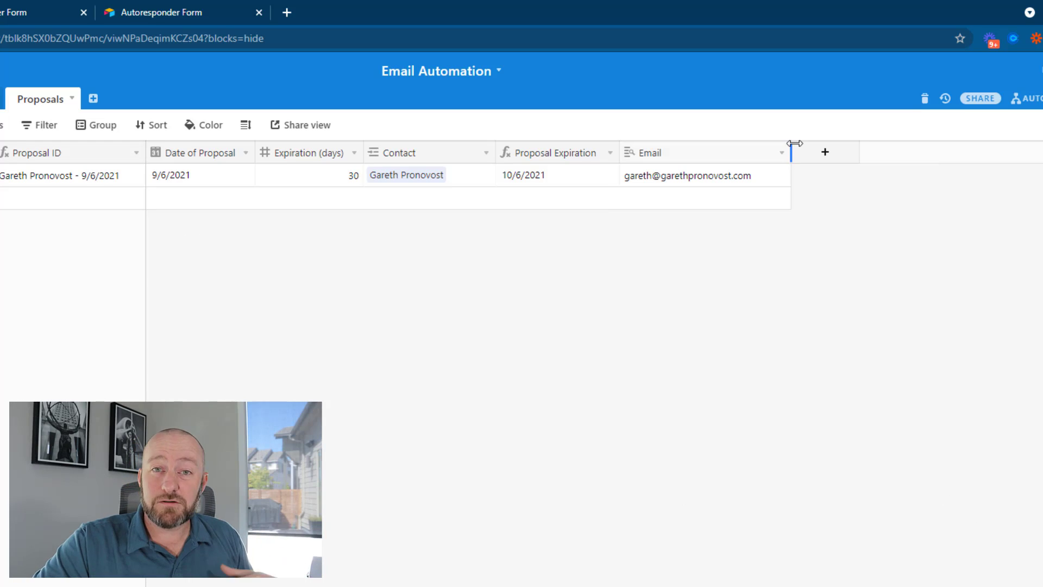
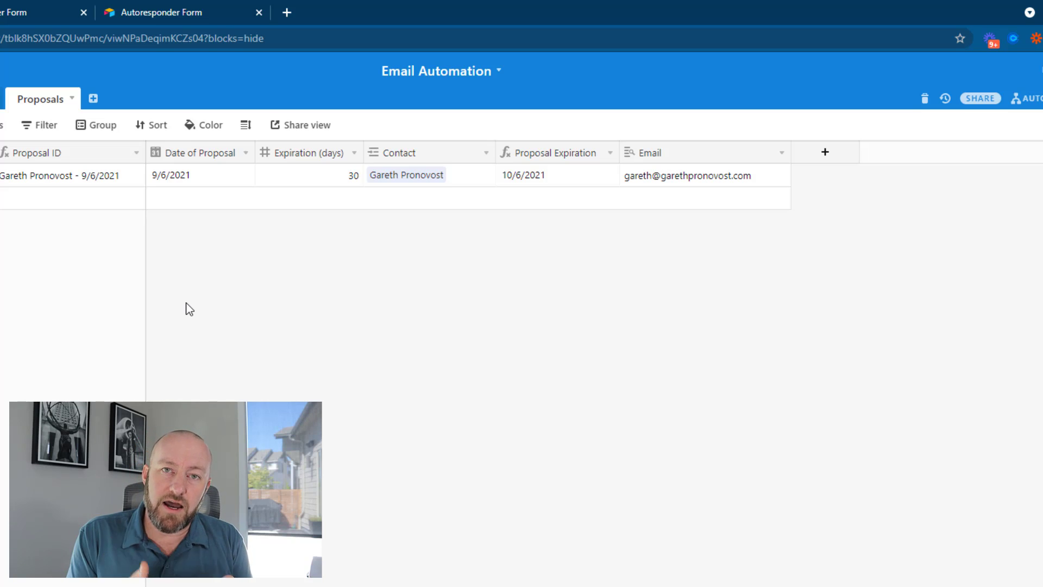
click(168, 178)
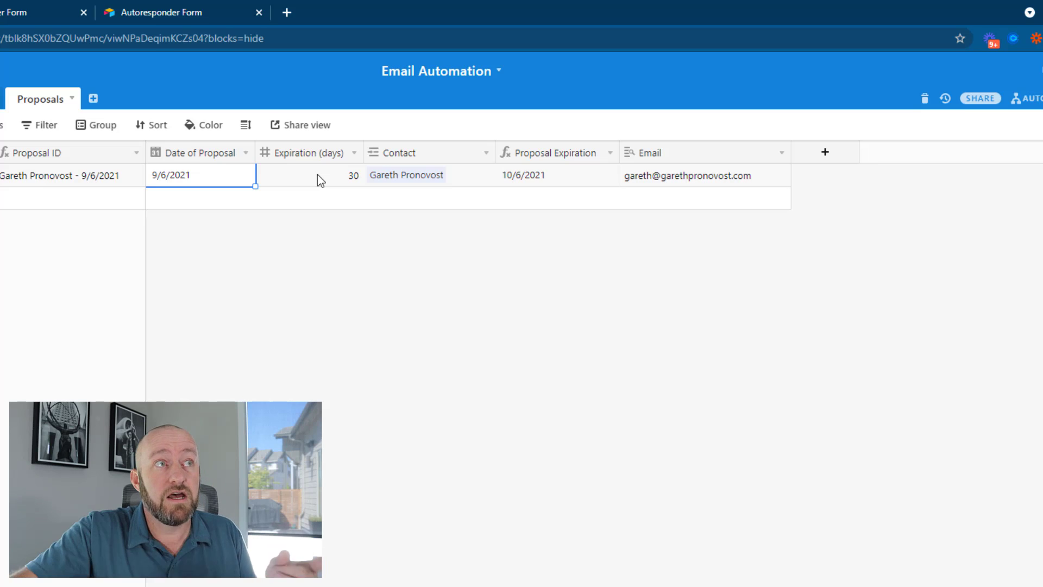
double_click(543, 152)
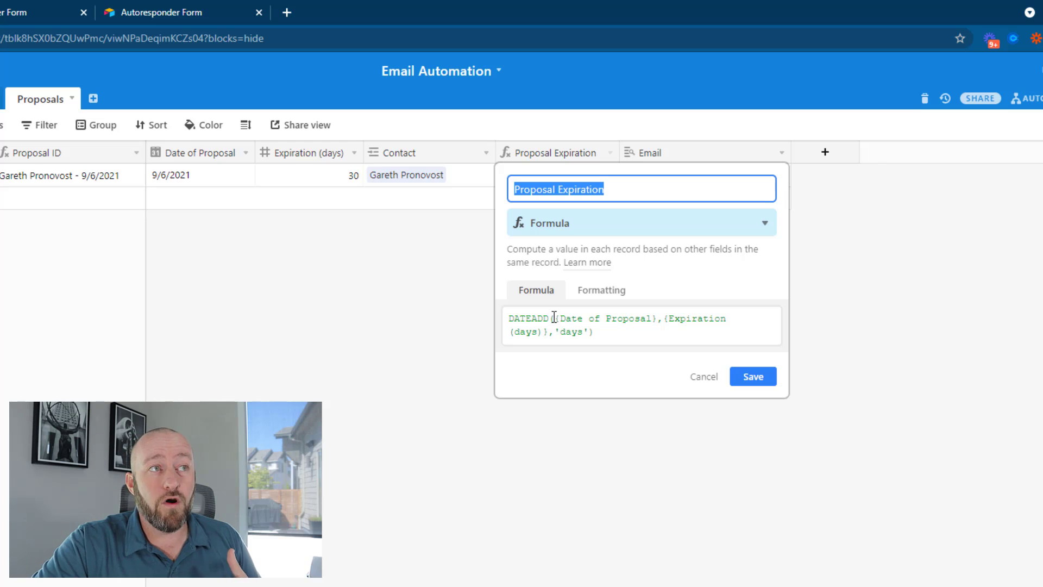
drag(555, 318, 658, 323)
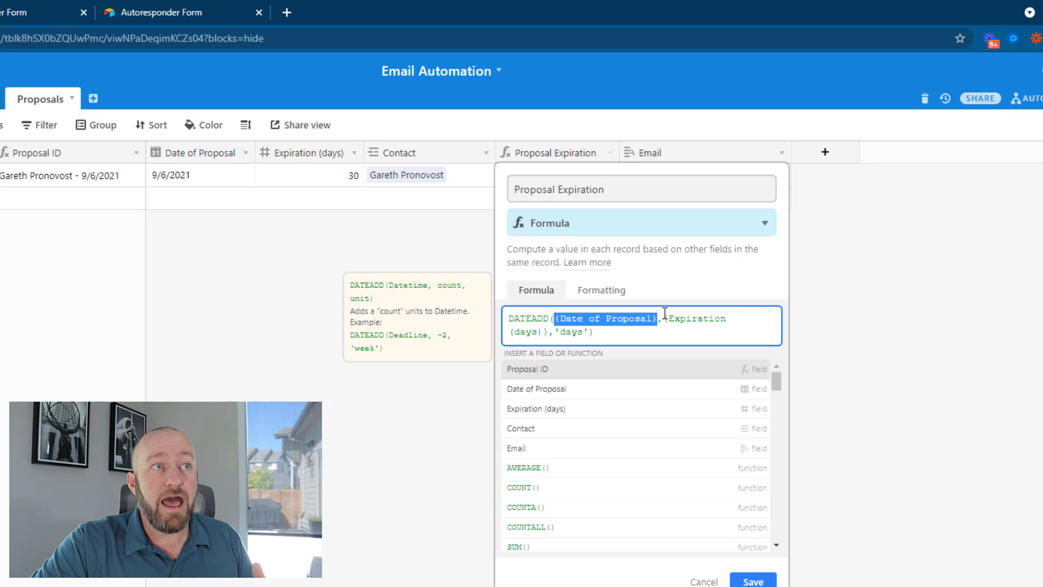
drag(664, 318, 589, 332)
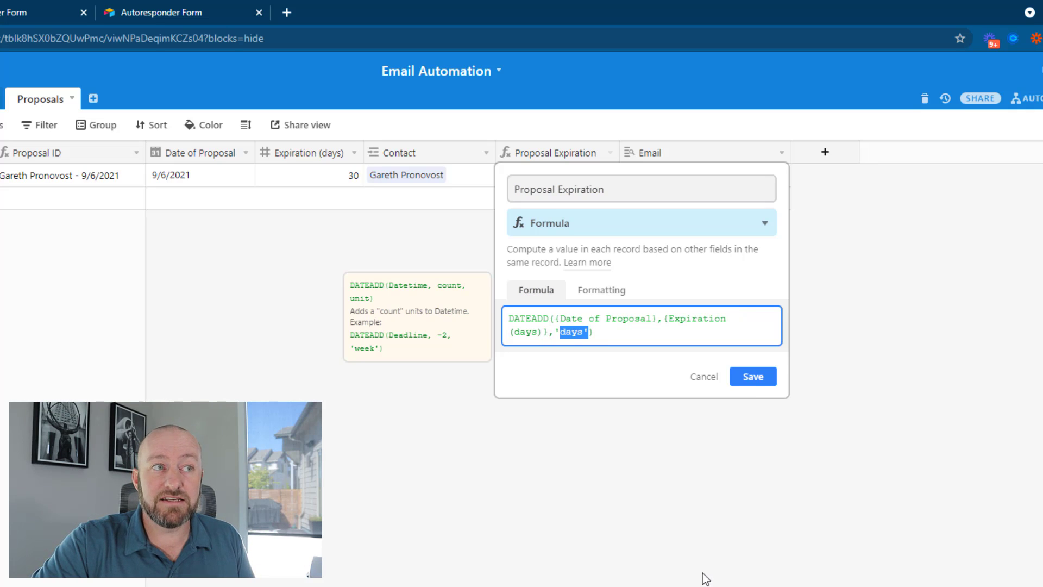
click(753, 377)
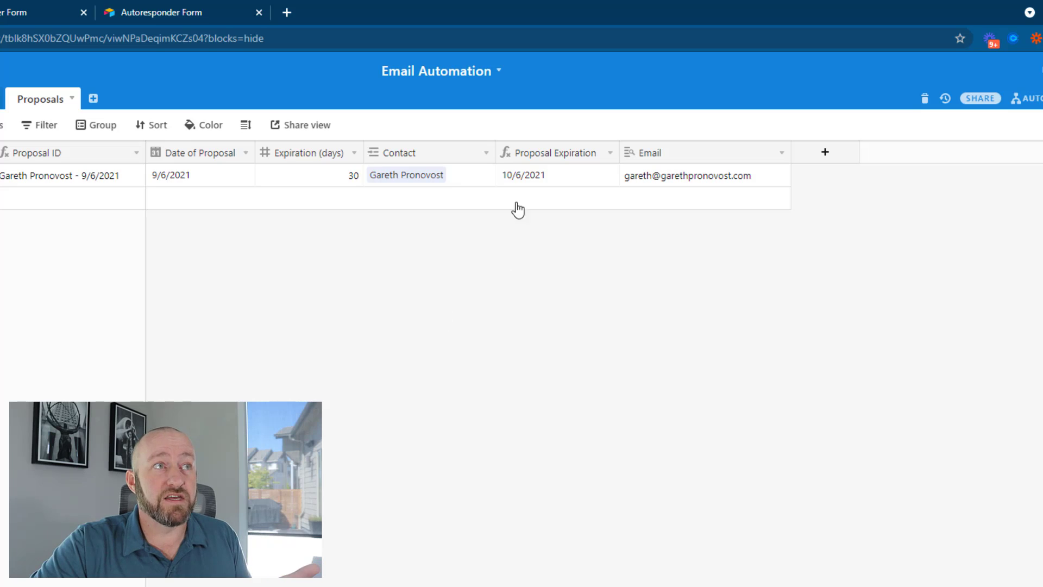
click(185, 172)
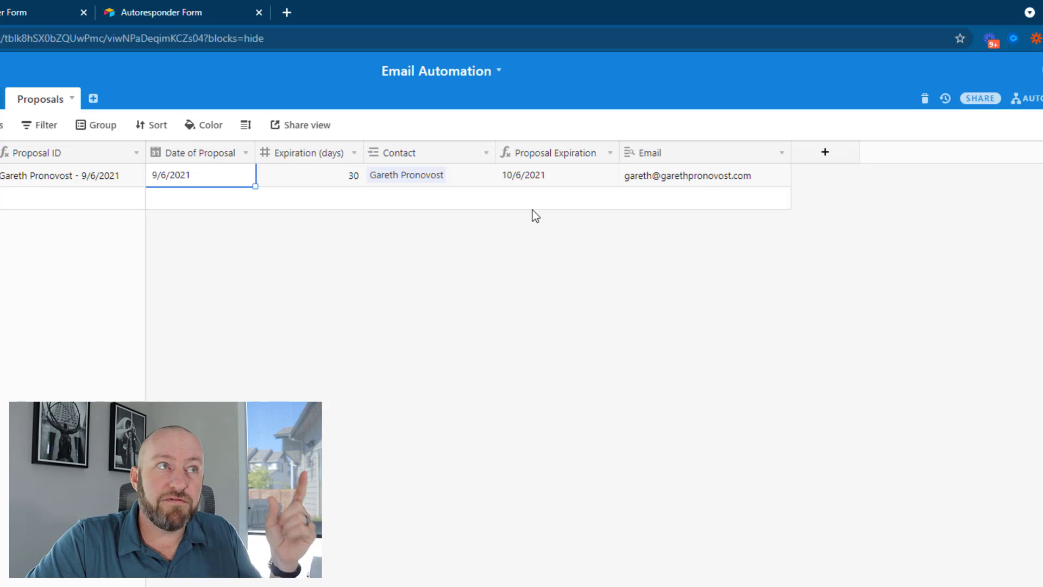
Add a new Formula field named Email Send Date to the Proposals table
click(713, 335)
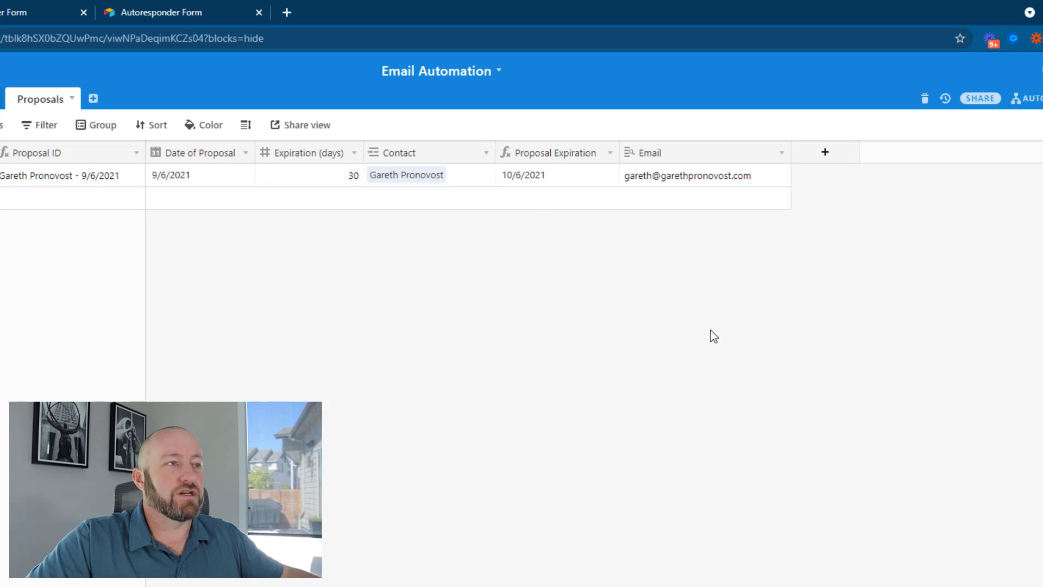
click(826, 153)
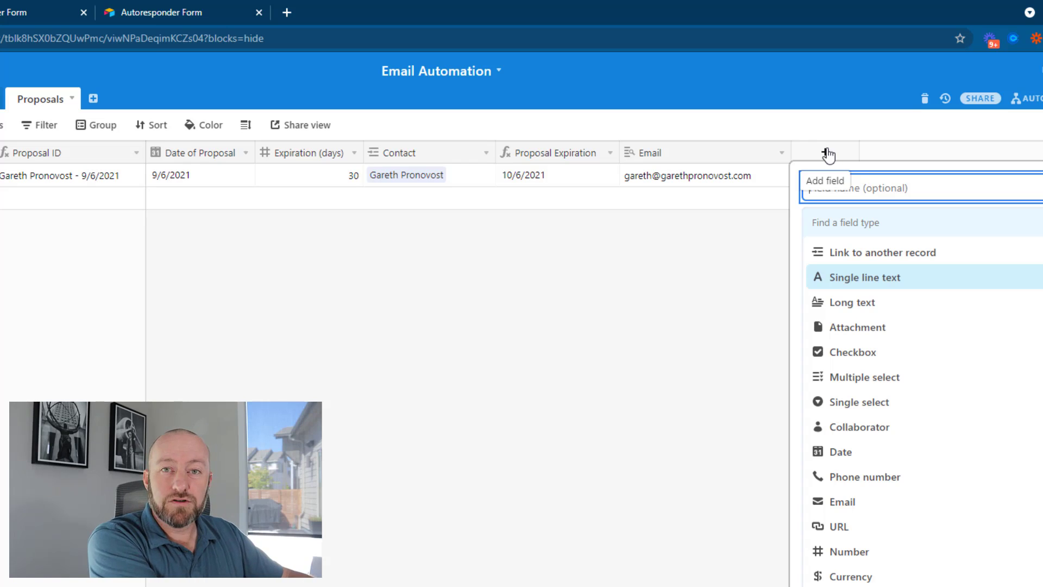
text(Email Send Date)
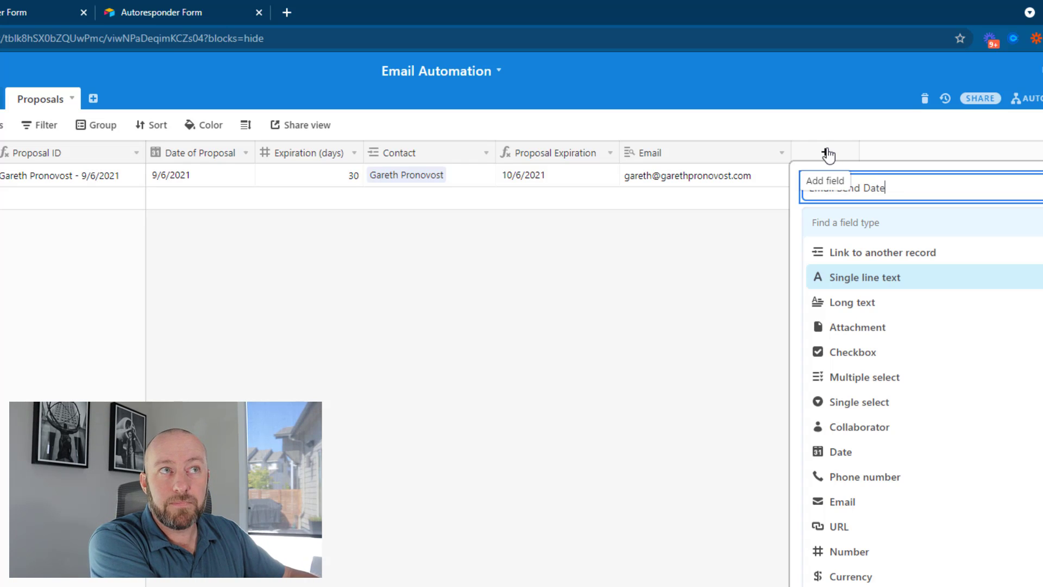
key(Tab)
text(fo)
key(Return)
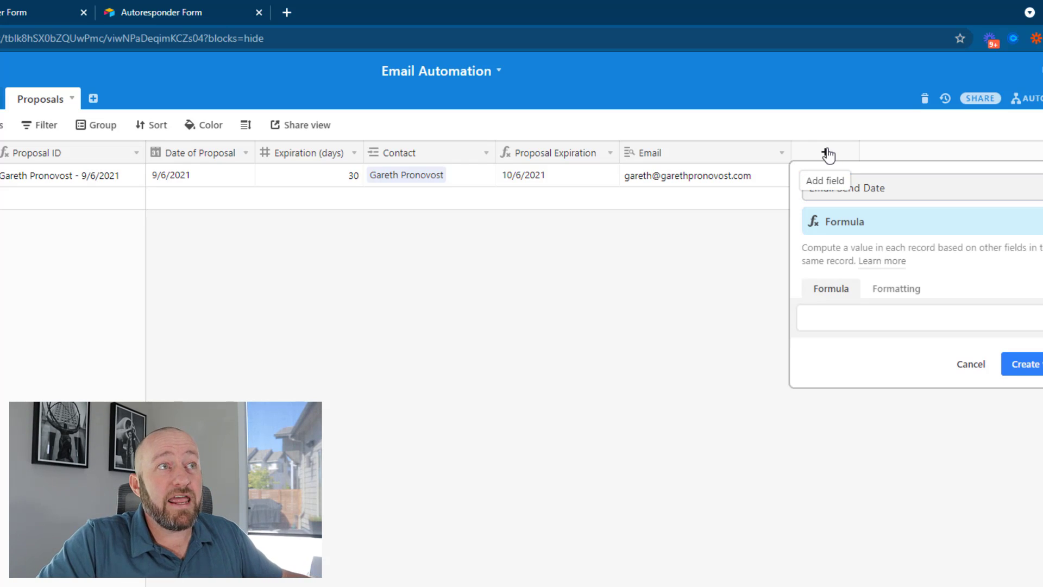
Enter the formula DATEADD({Proposal Expiration},-3,'days') and create the field
click(865, 310)
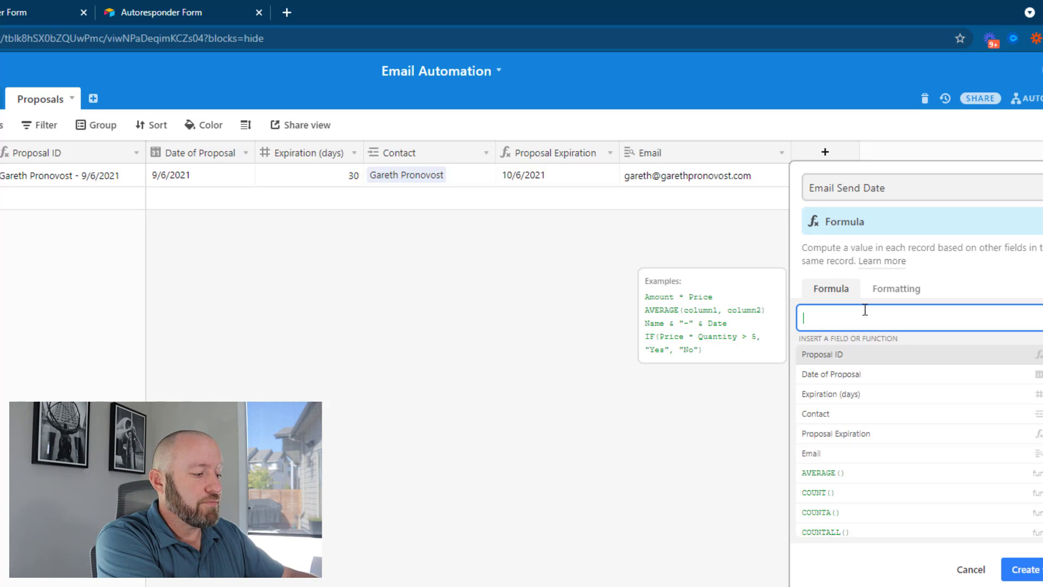
text(date)
key(Down)
key(Down)
key(Down)
key(Down)
key(Return)
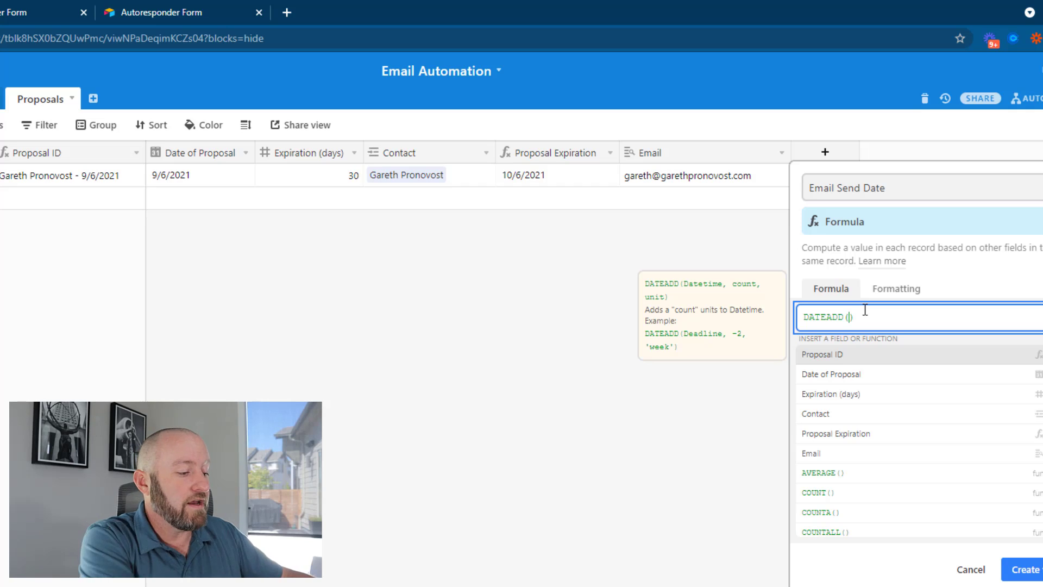
text(pro)
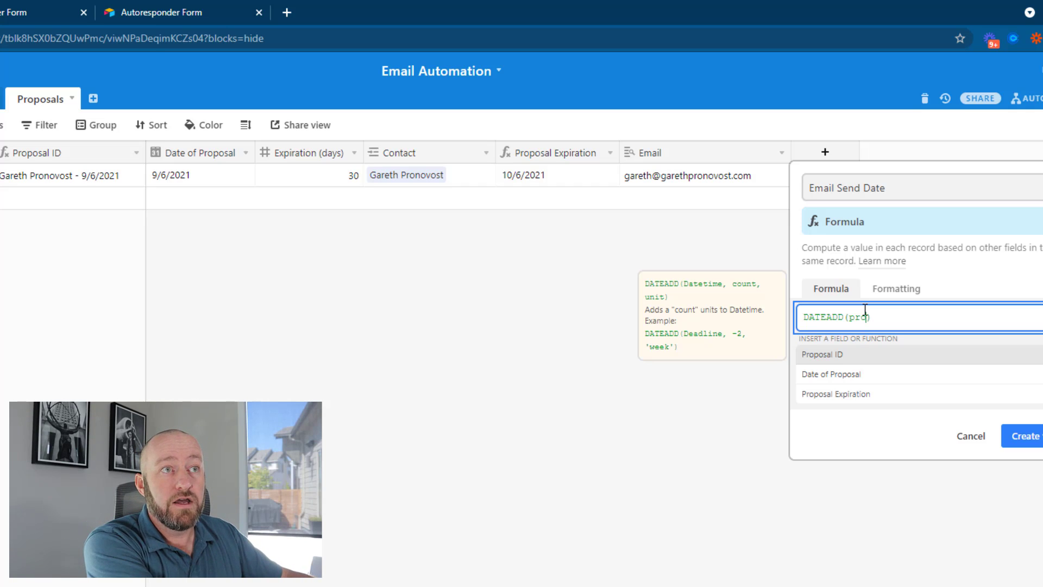
key(Down)
key(Down)
key(Return)
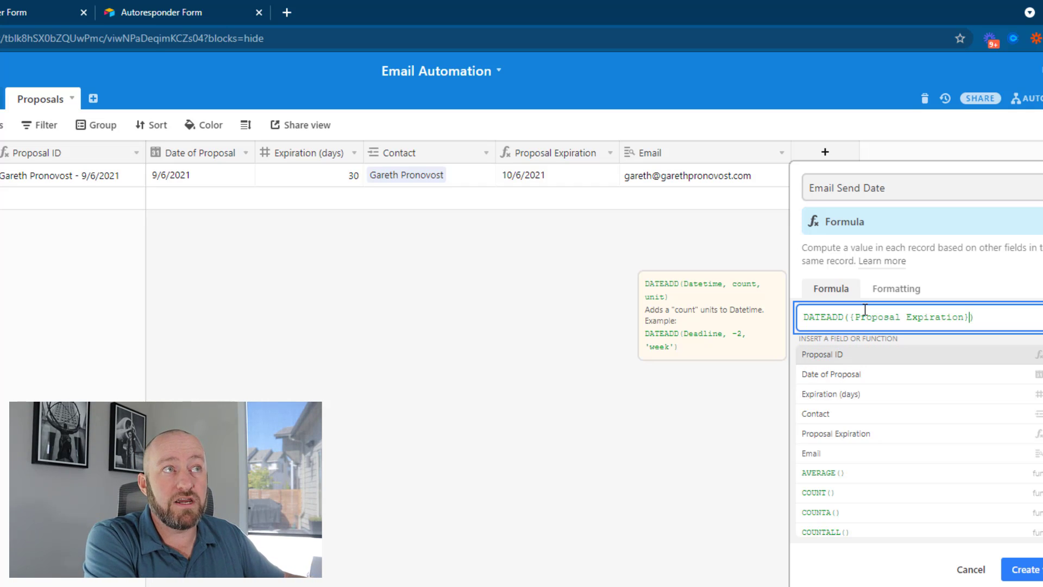
text(,-3)
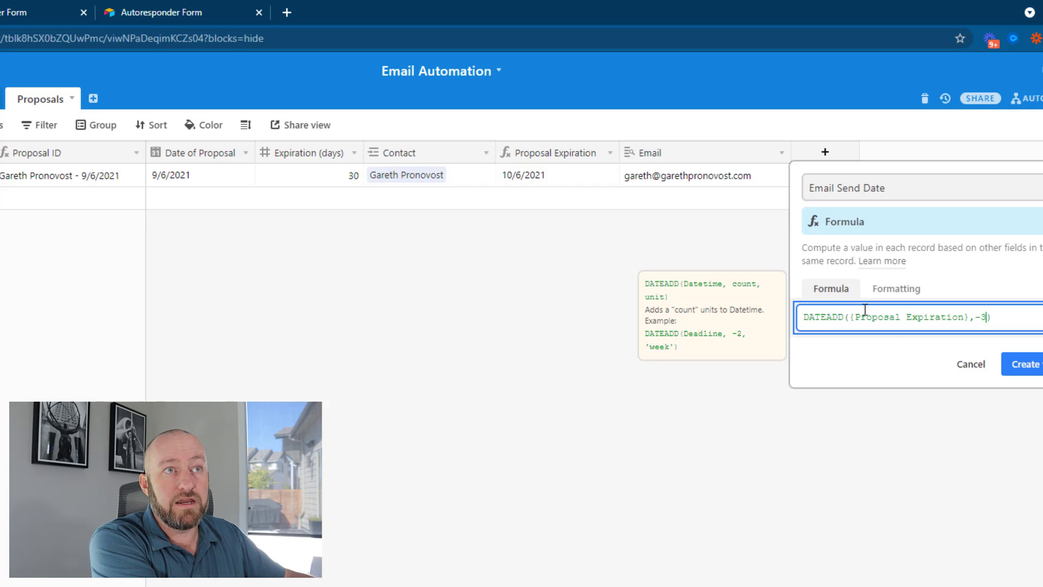
text(,'days')
key(Return)
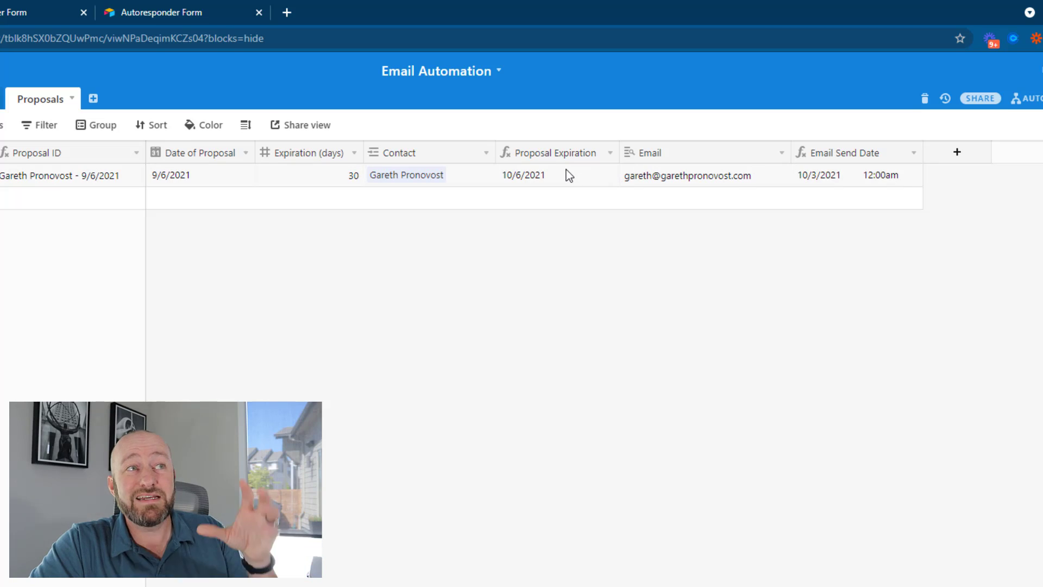
Turn off Include a time field for Email Send Date so it shows only 10/3/2021
double_click(881, 145)
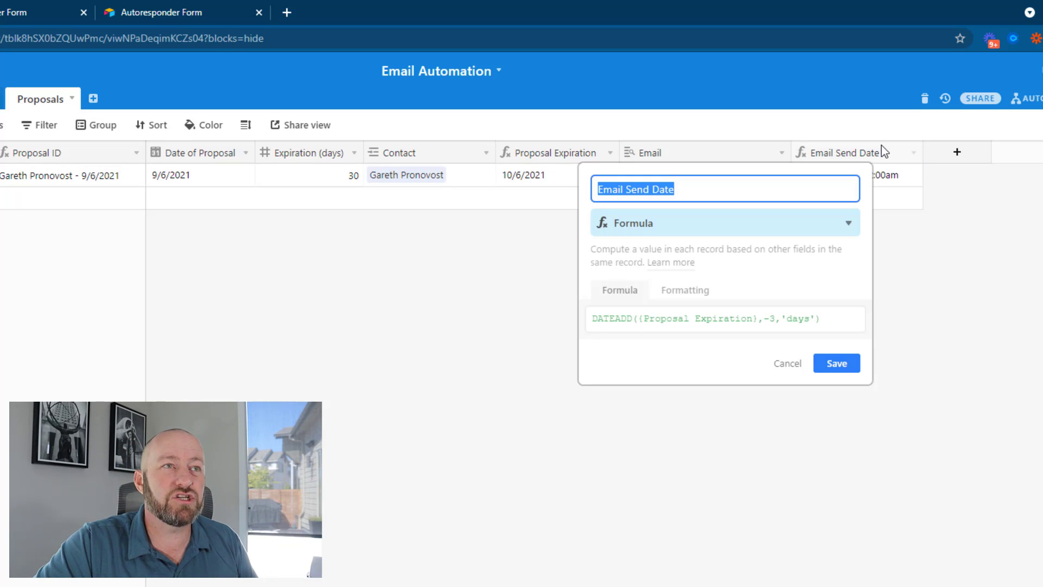
click(698, 291)
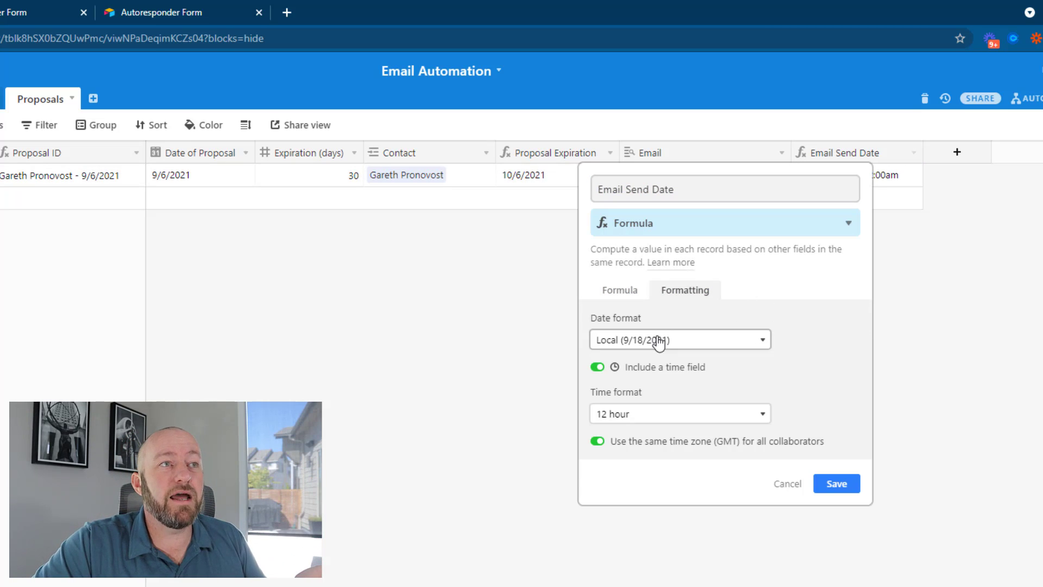
click(640, 369)
click(843, 433)
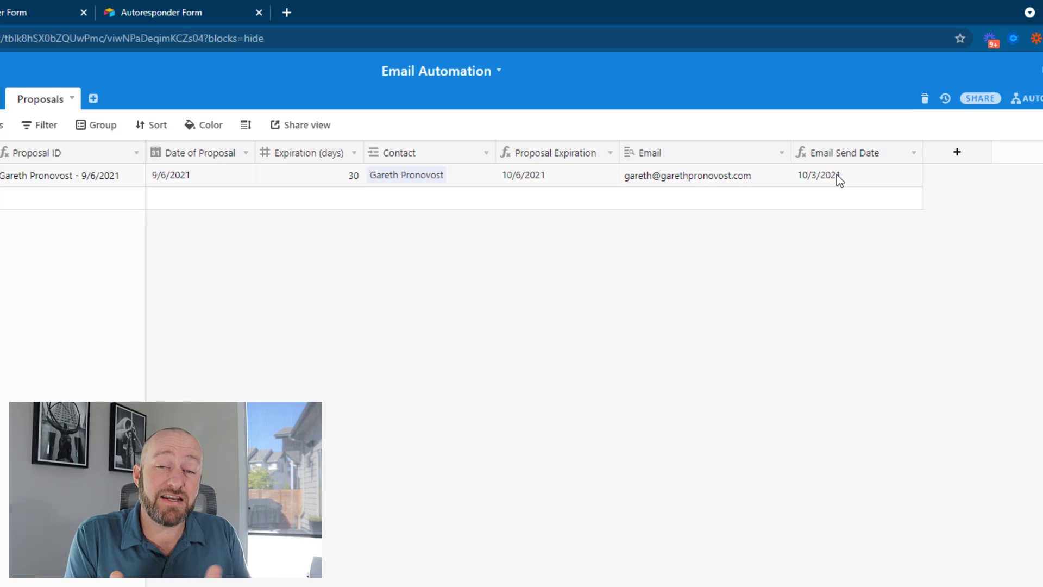
click(837, 174)
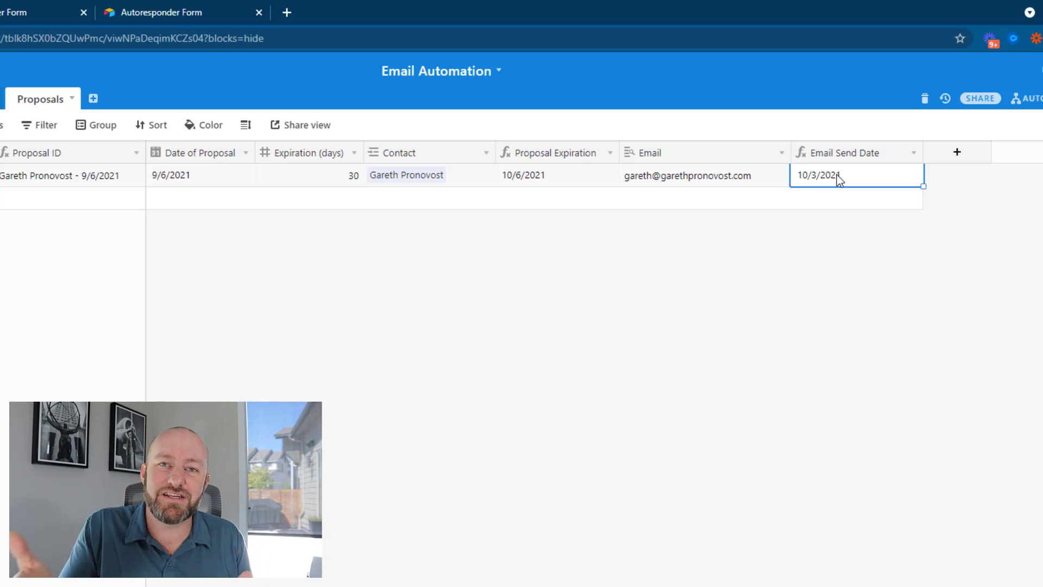
Add a new proposal record and link a contact to it
click(71, 208)
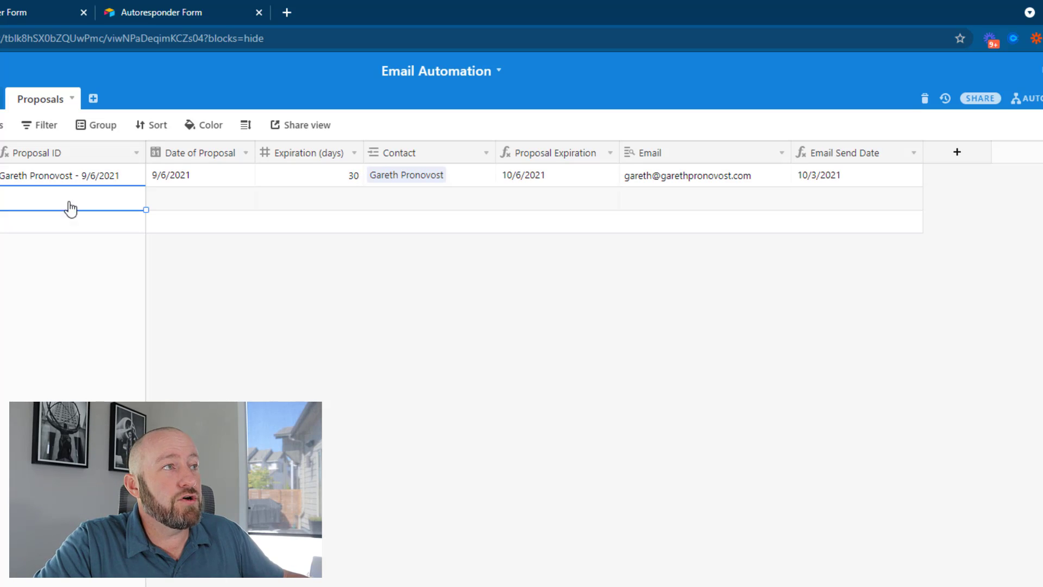
click(376, 198)
click(377, 198)
click(278, 178)
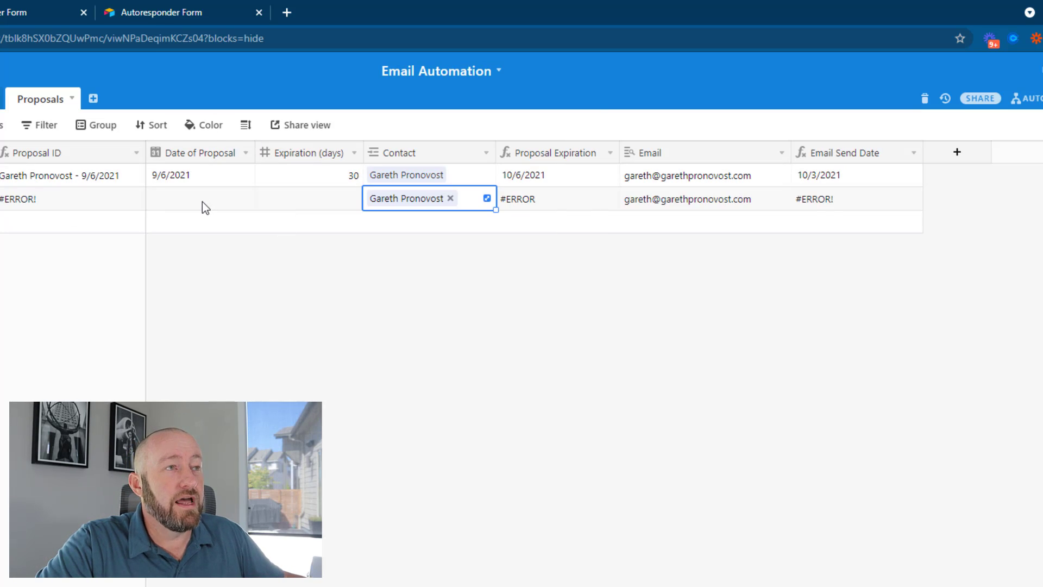
click(340, 318)
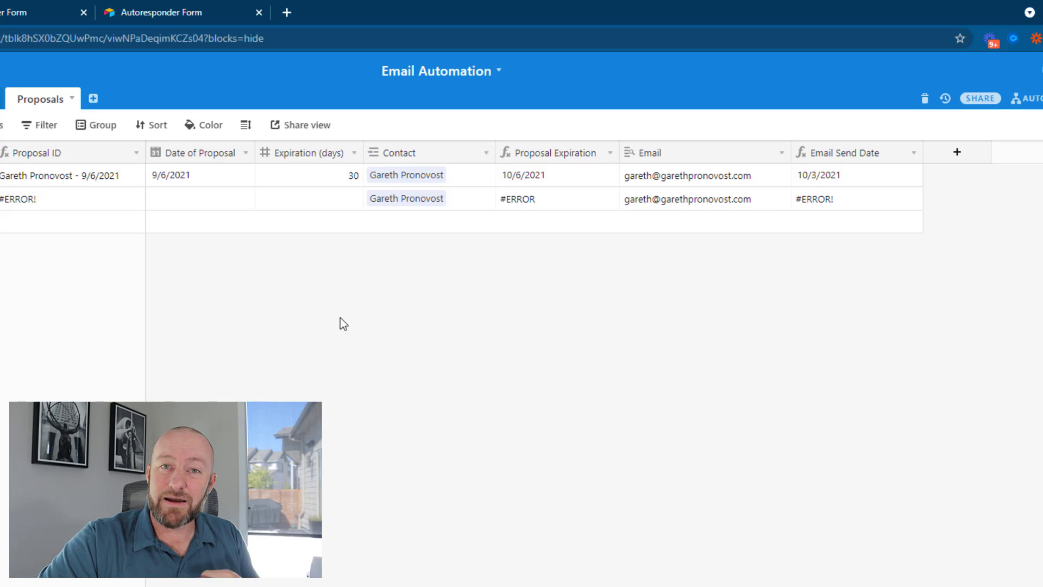
Give the new record proposal date 8/21/2021 and 31 expiration days, yielding send date 9/18/2021
click(188, 203)
click(187, 204)
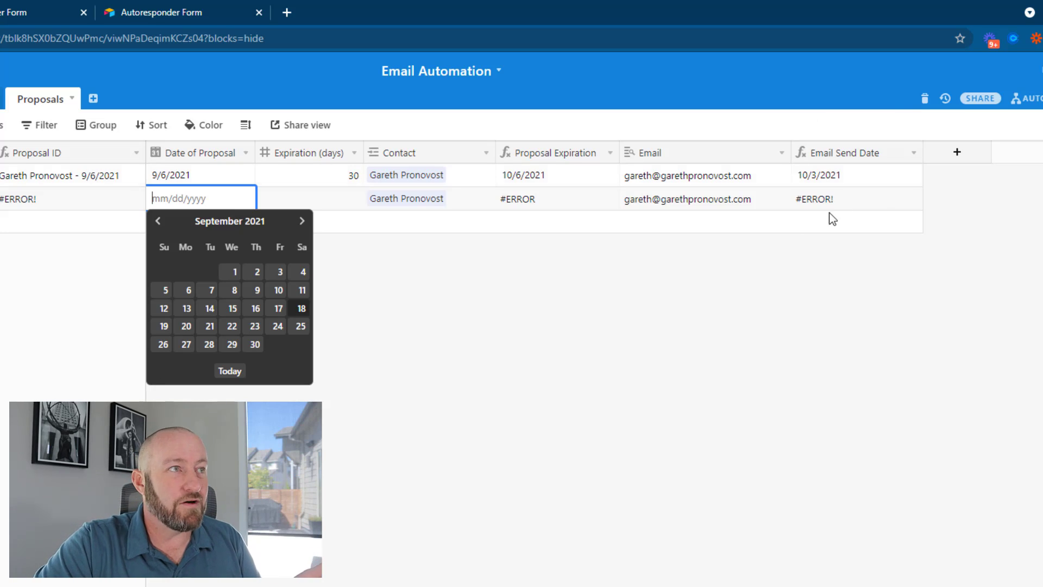
key(Escape)
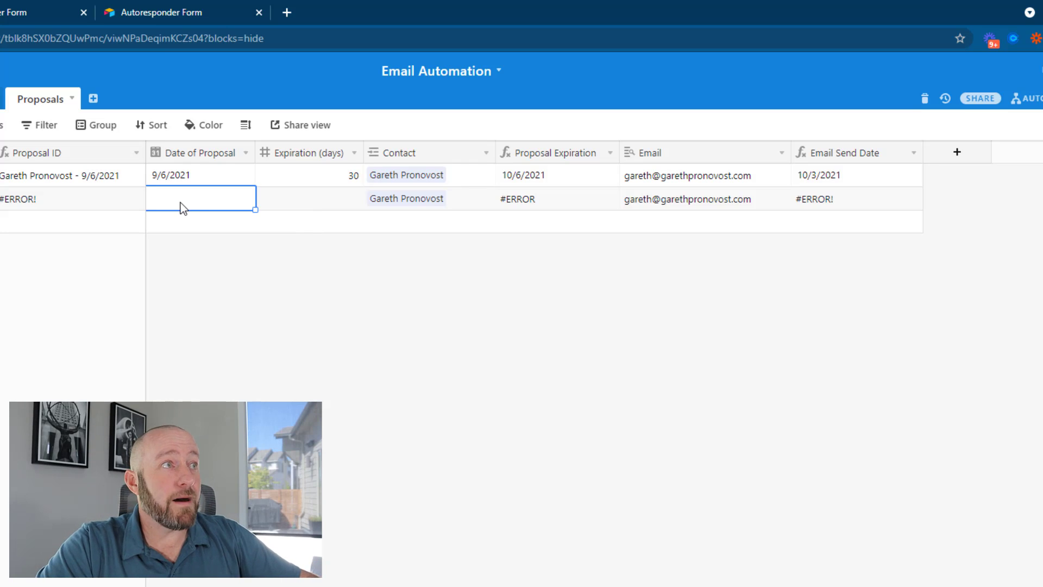
click(182, 205)
click(157, 221)
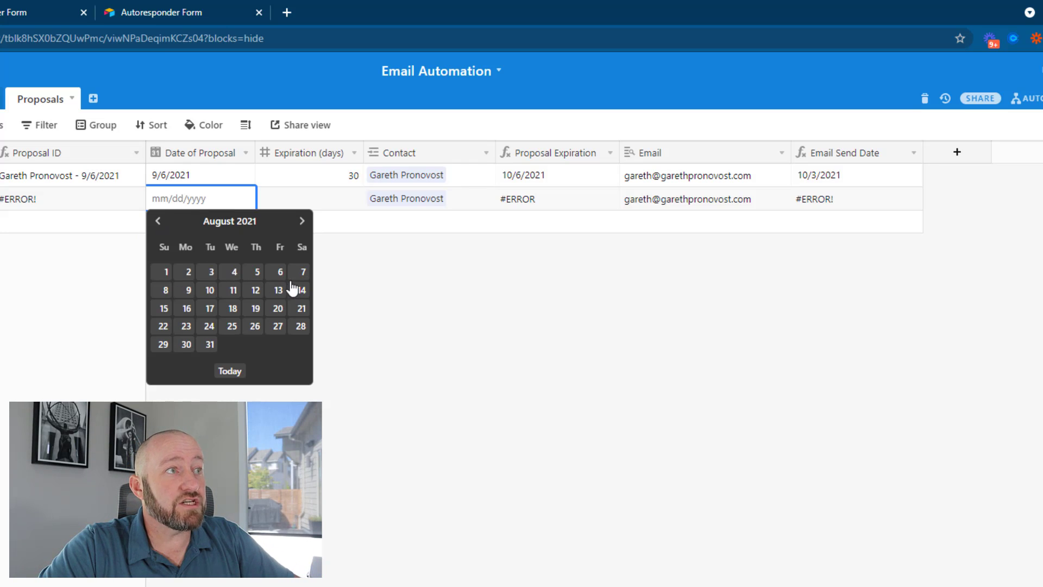
click(301, 308)
click(333, 202)
text(3)
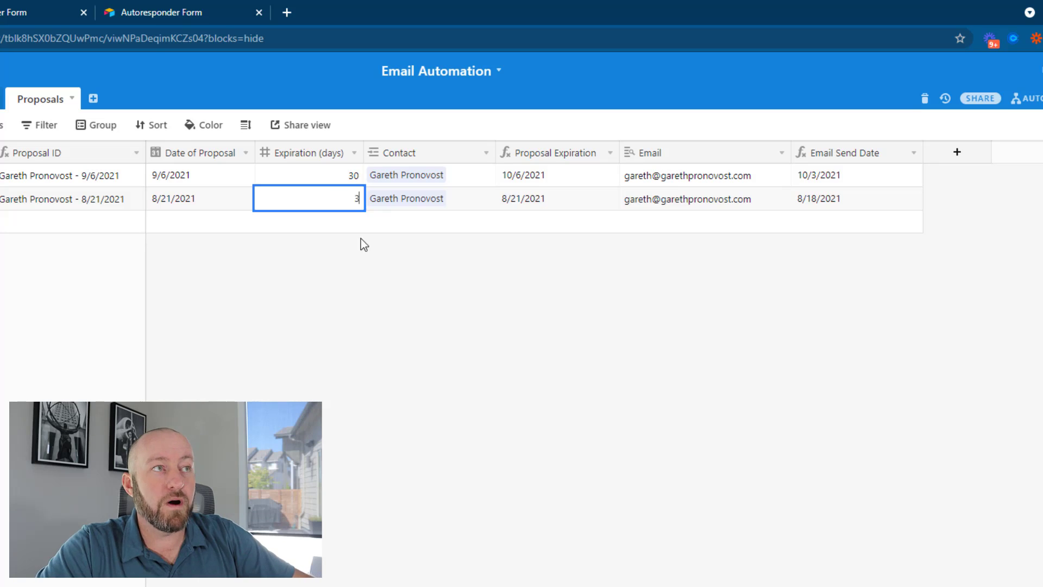
text(1)
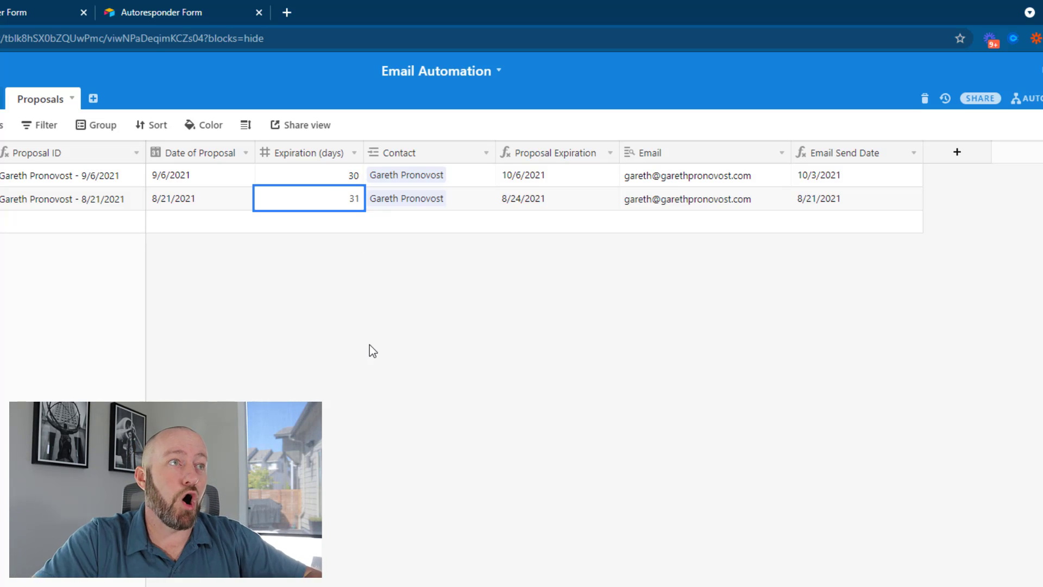
click(370, 350)
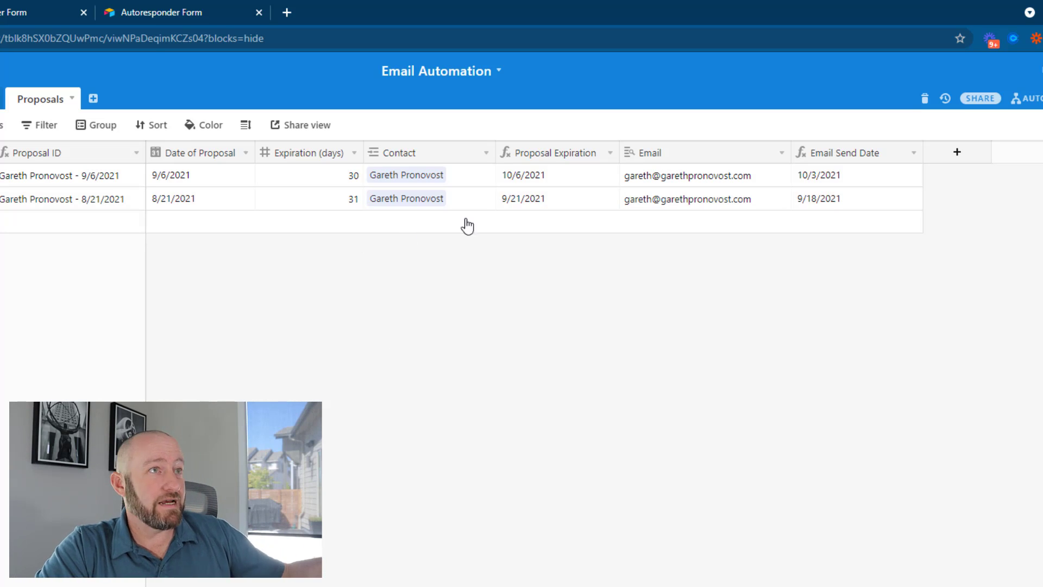
click(573, 203)
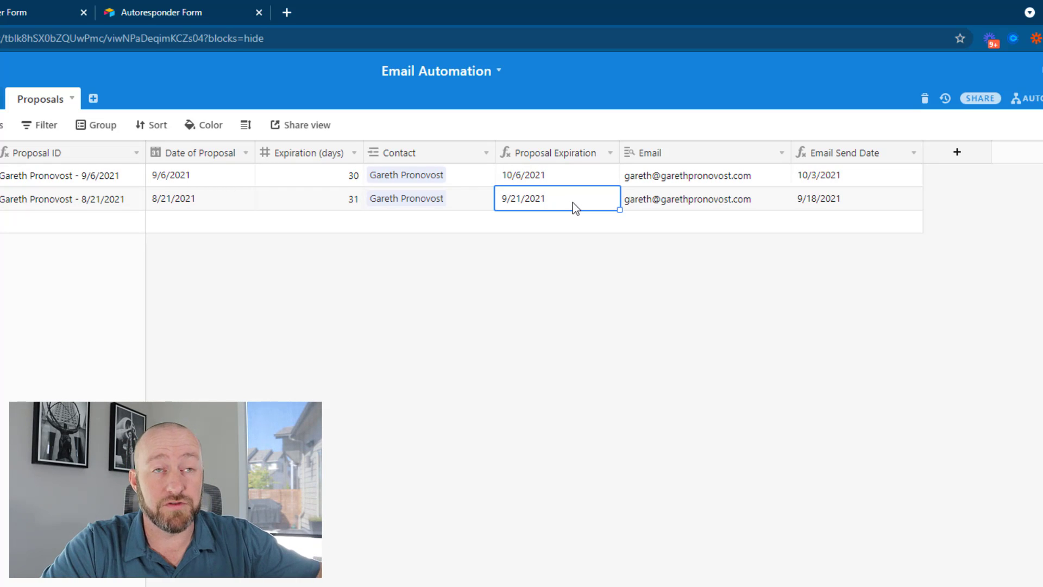
click(864, 203)
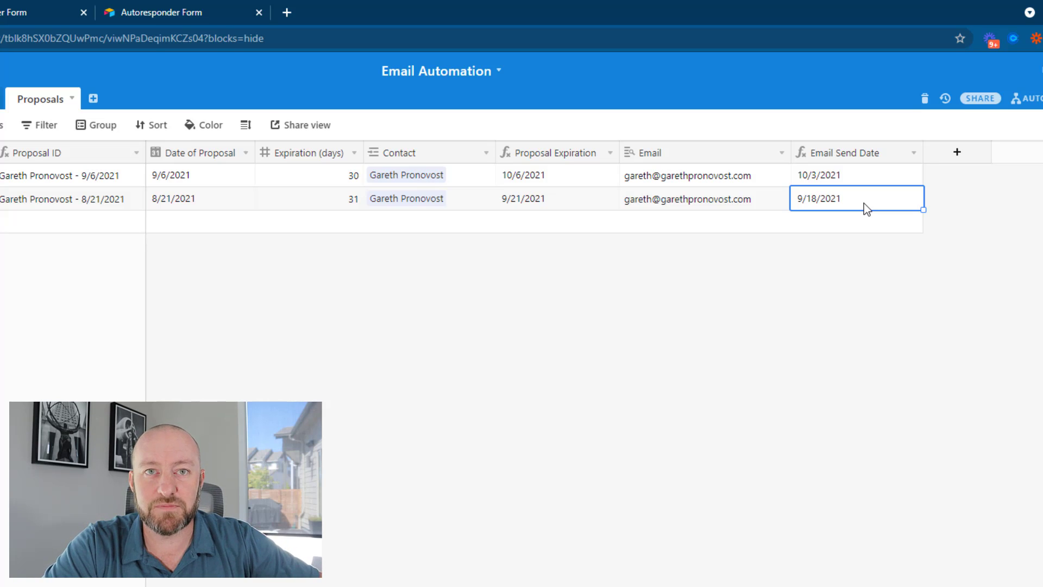
Create a custom automation with the 'When a record matches conditions' trigger
click(1029, 99)
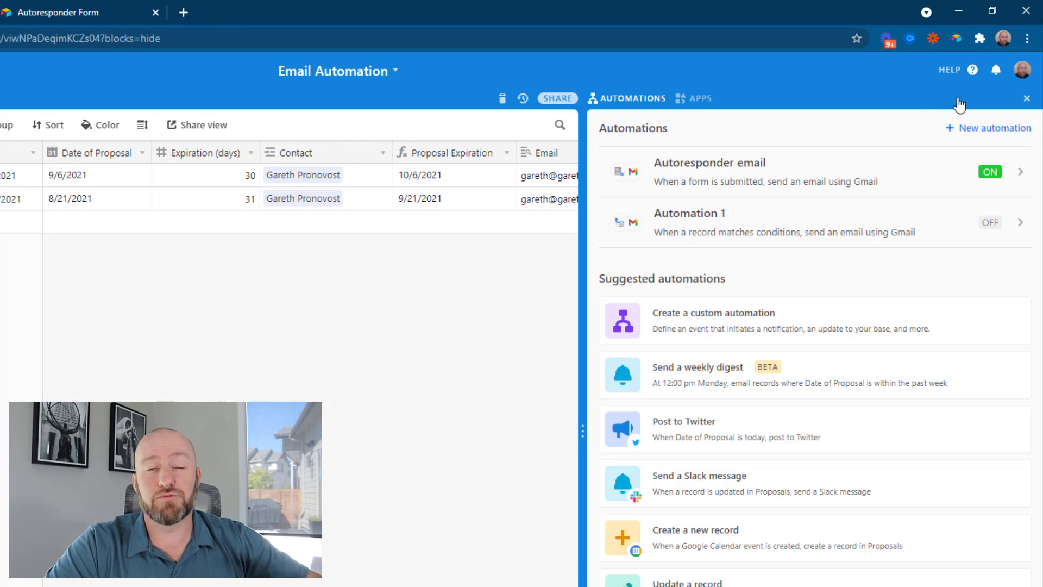
click(734, 319)
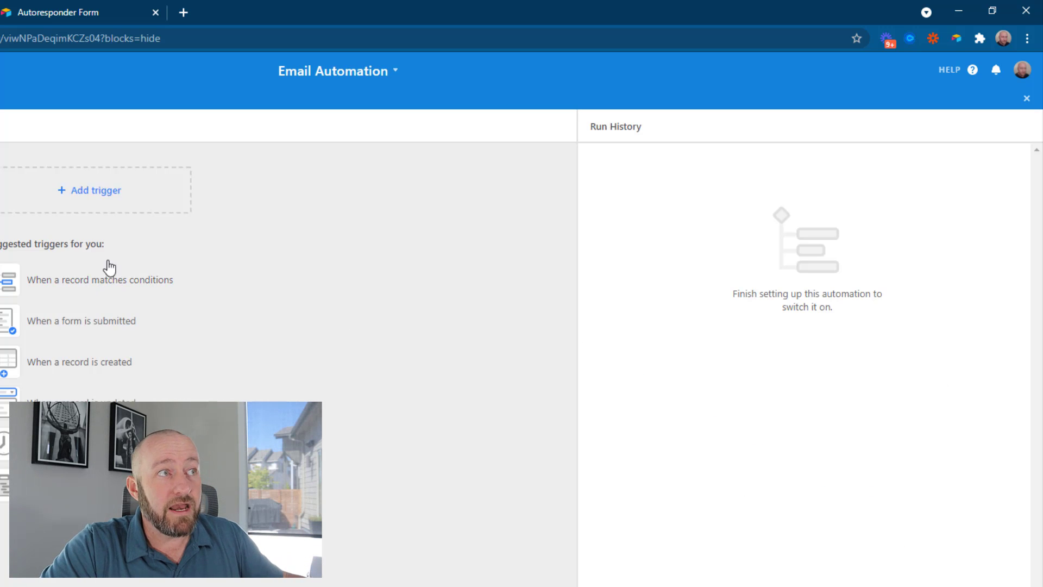
click(94, 284)
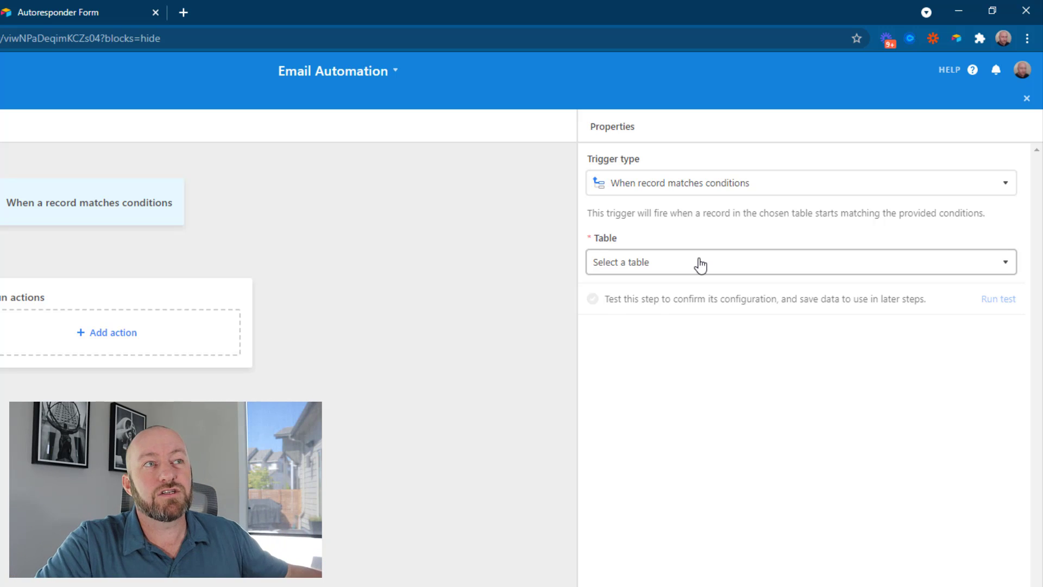
Point the trigger at the Proposals table with the condition Email is not empty
click(701, 264)
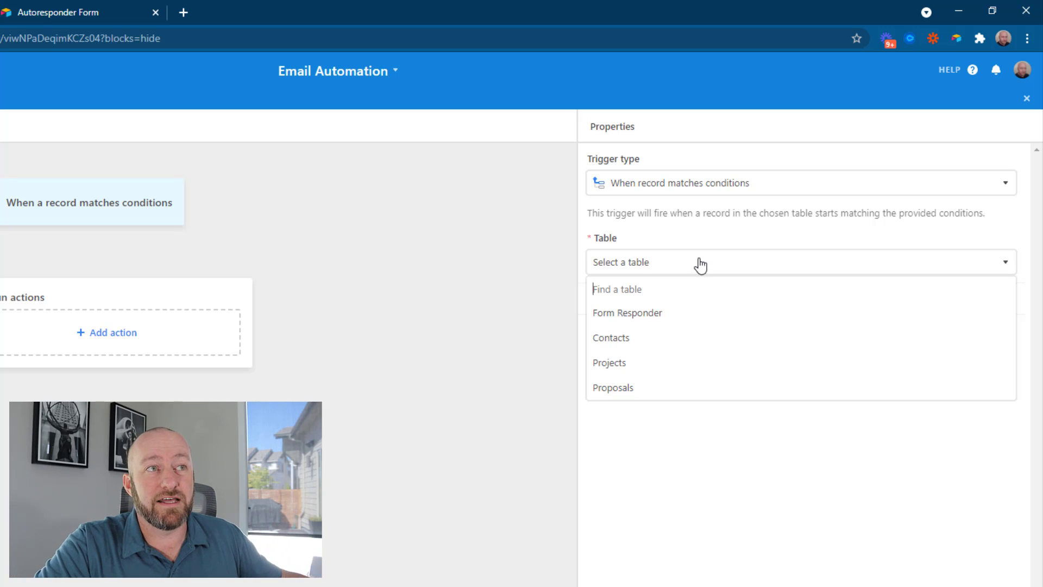
click(632, 389)
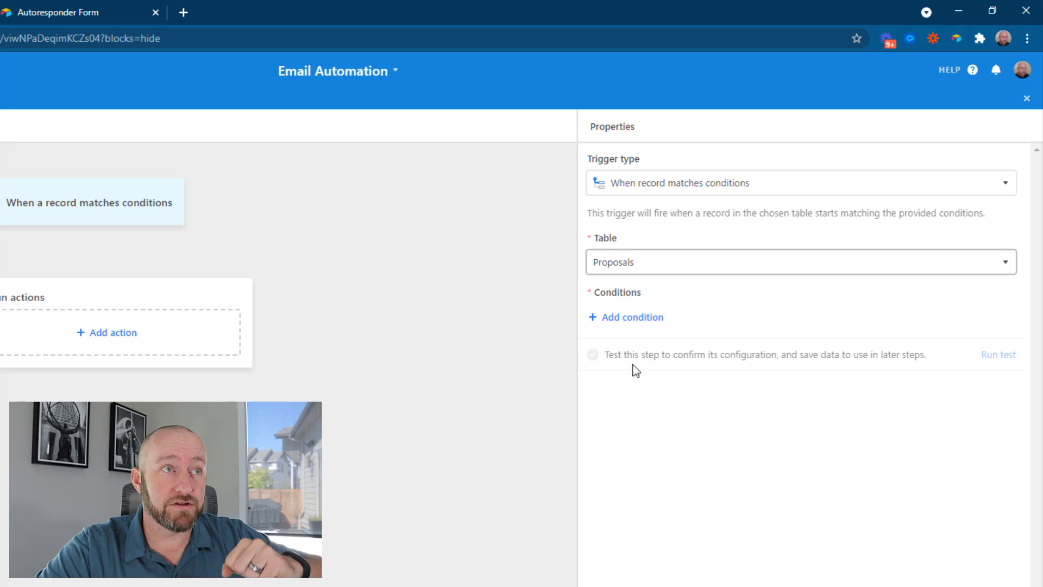
click(622, 319)
click(677, 318)
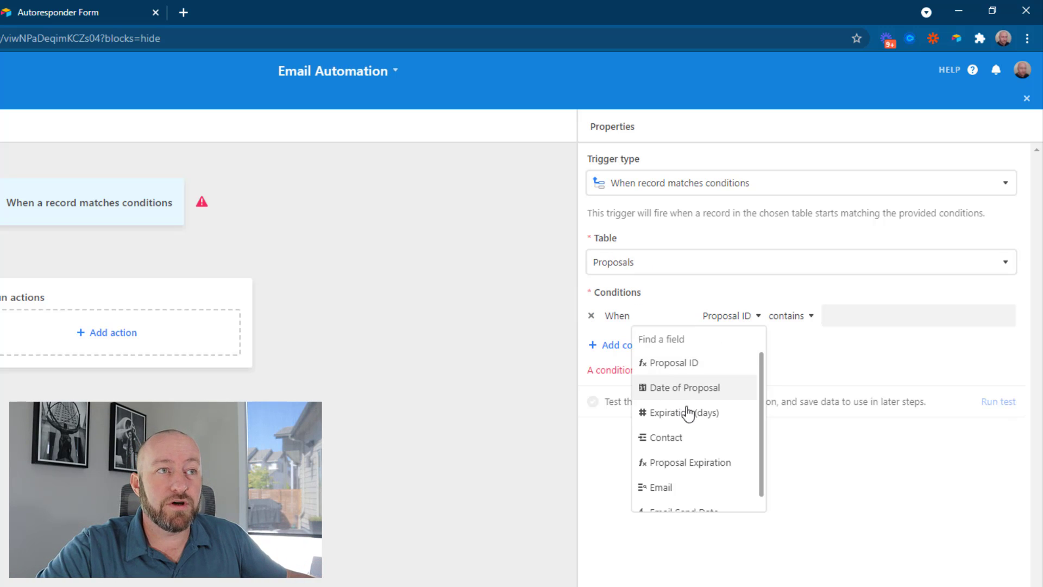
scroll(688, 413, down, 1)
click(654, 482)
click(785, 317)
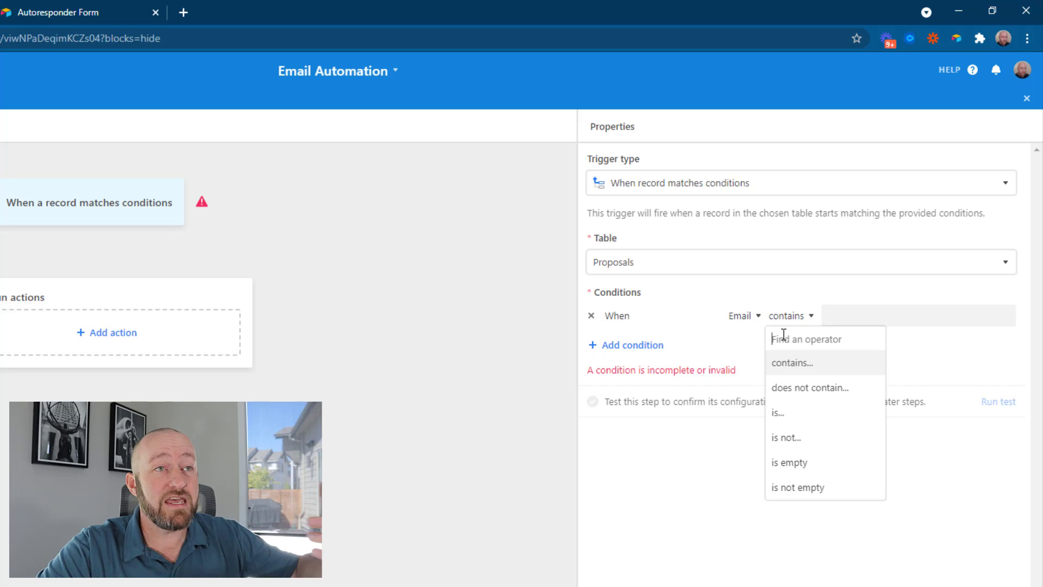
click(793, 491)
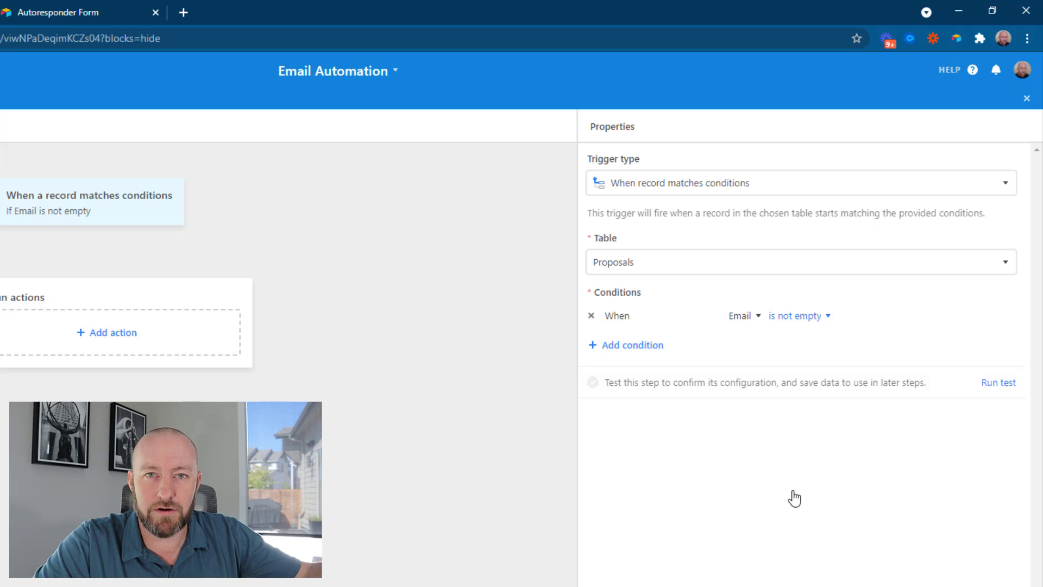
Add a second condition: Email Send Date is today
click(638, 348)
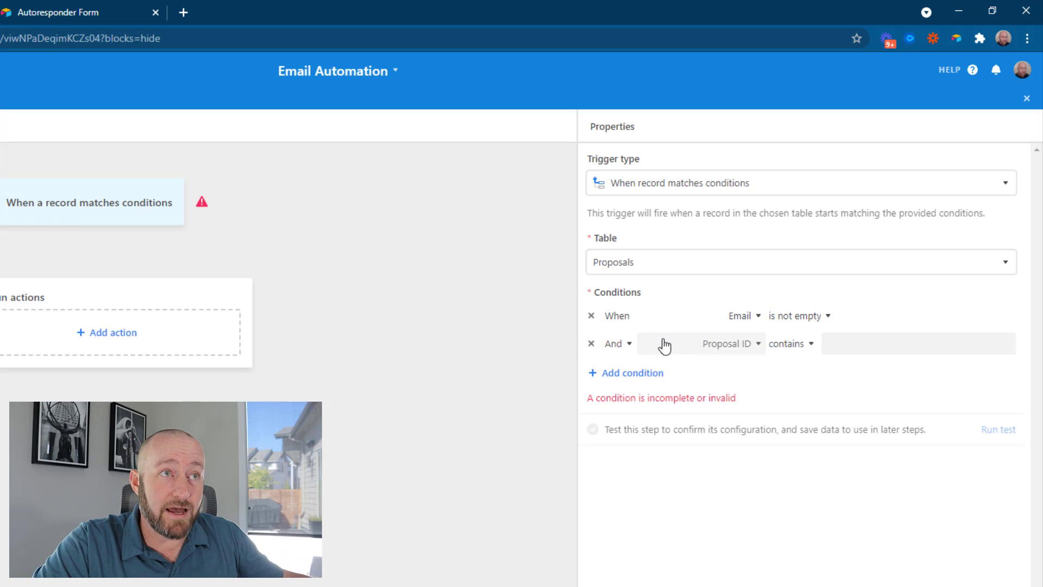
click(696, 351)
scroll(695, 514, down, 1)
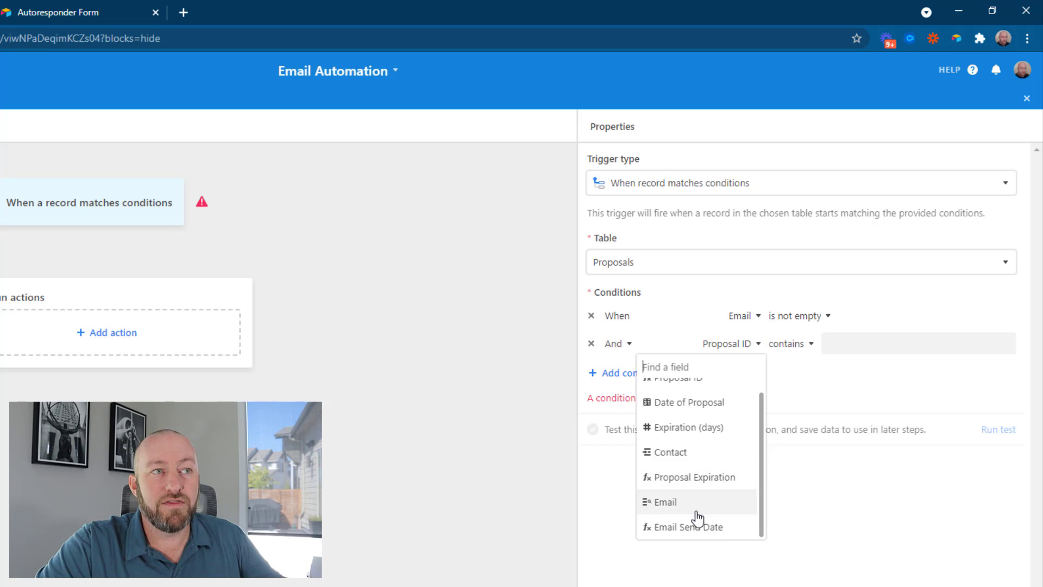
click(696, 526)
click(781, 348)
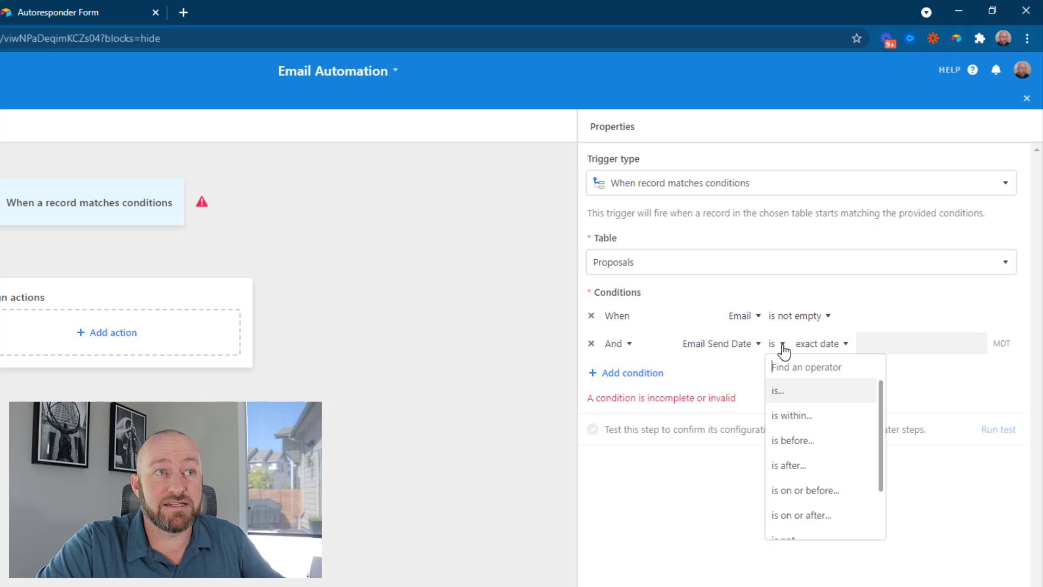
click(823, 344)
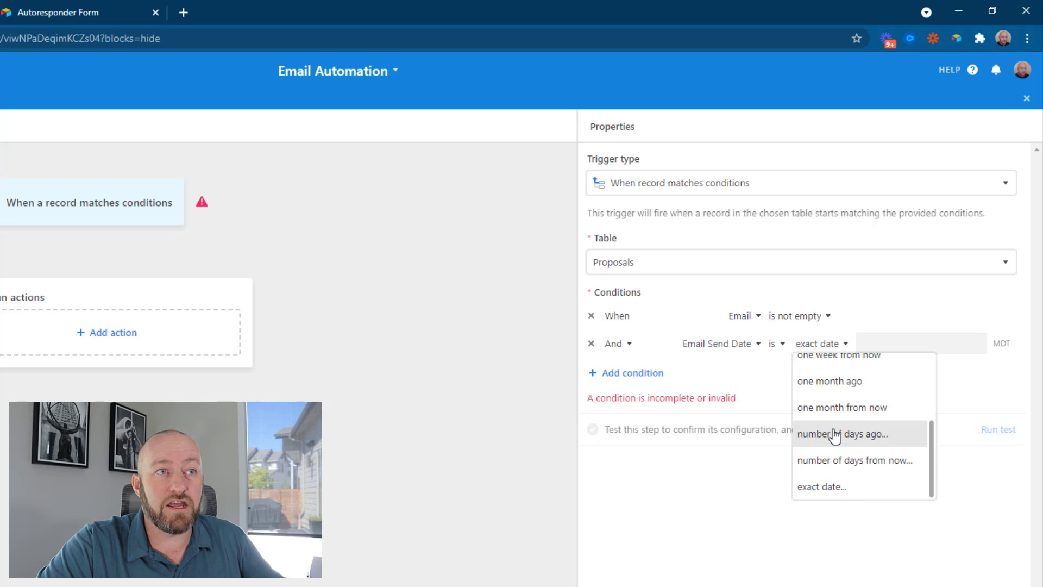
scroll(838, 429, up, 3)
click(826, 367)
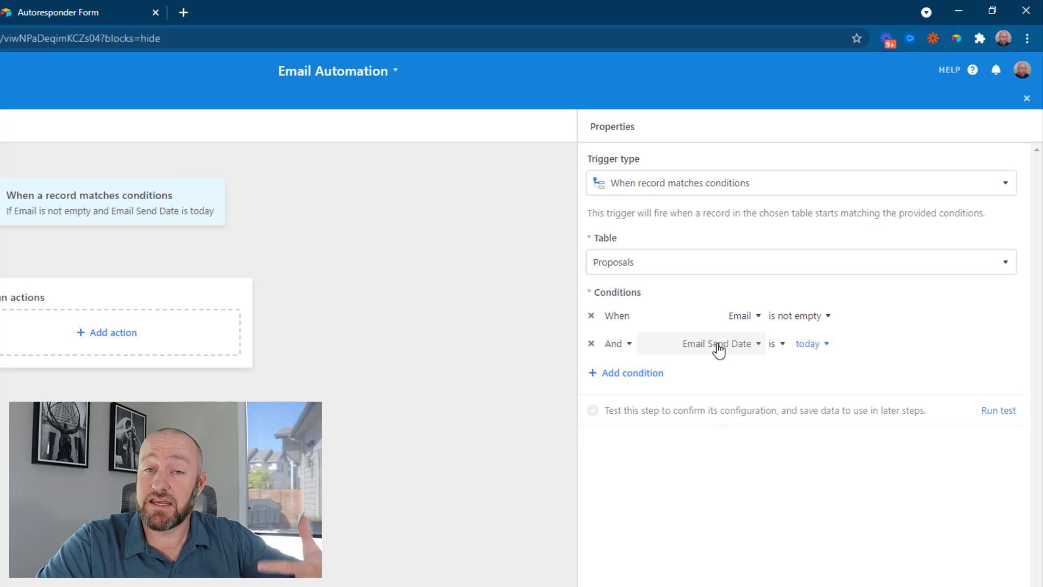
Run the trigger test and review the matched record with Email Send Date 2021-09-18
click(999, 412)
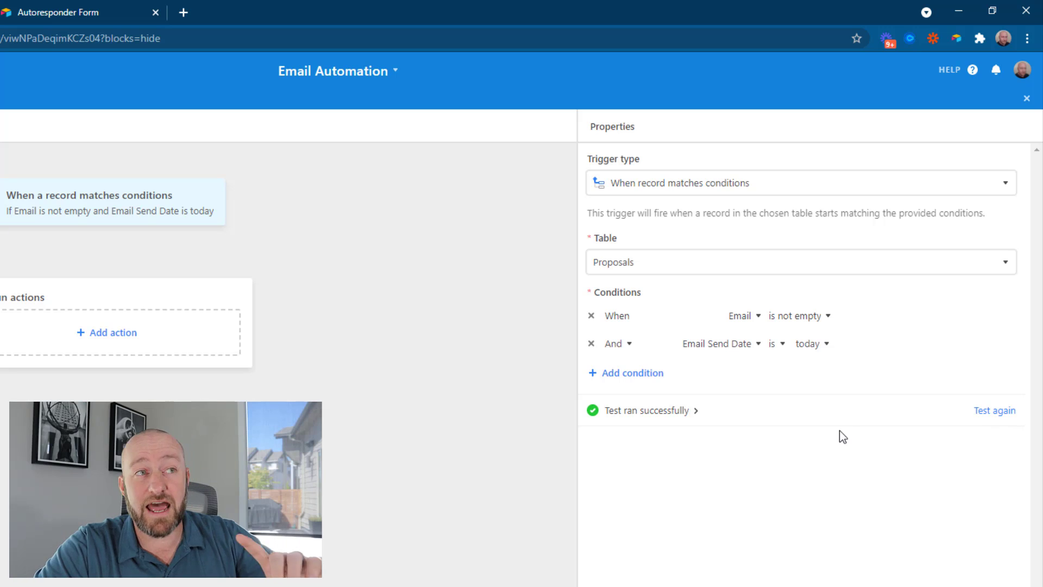
click(685, 412)
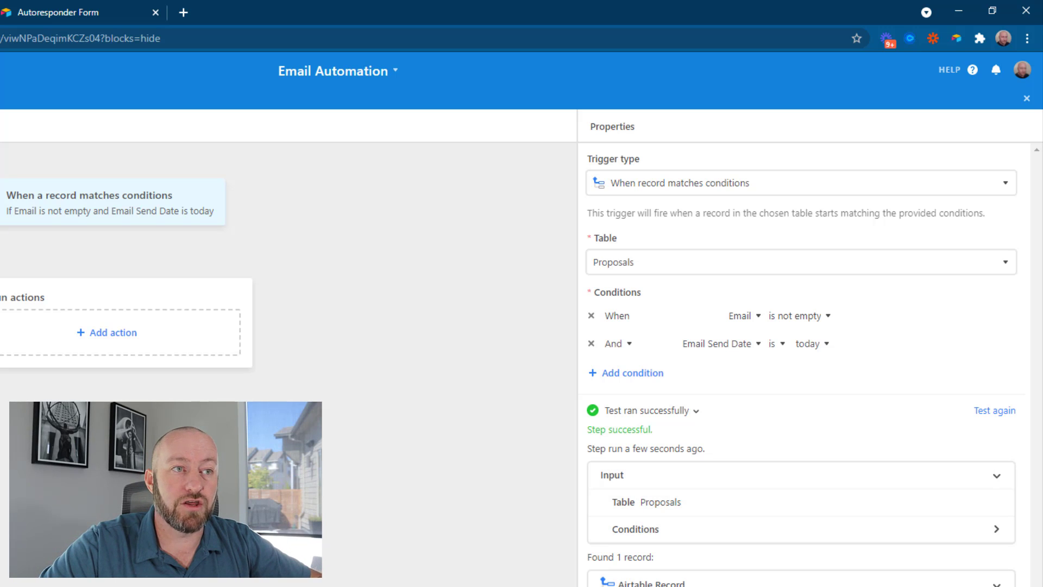
scroll(861, 567, down, 3)
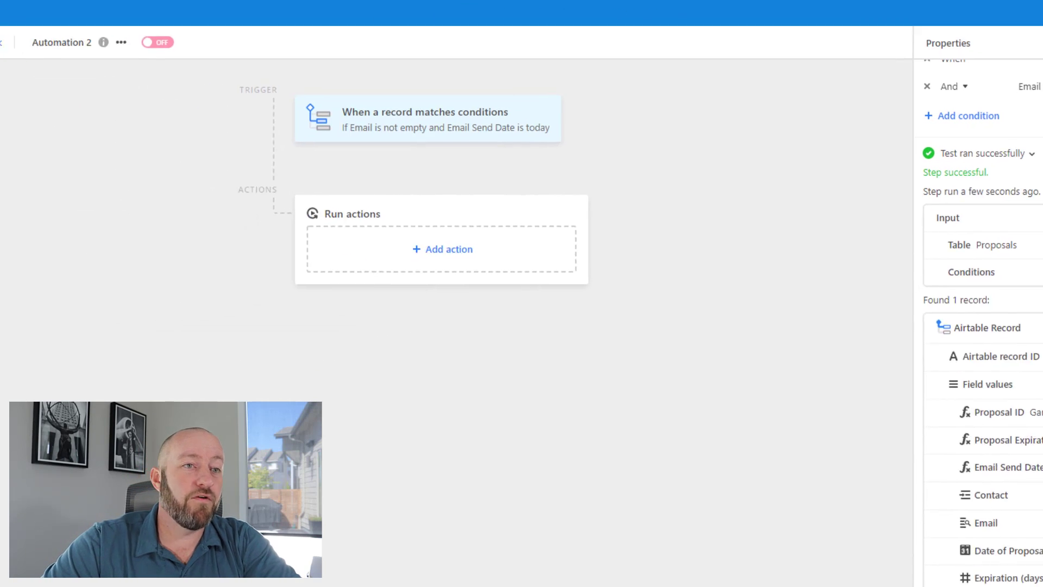
Add a Gmail Send email action addressed to the record's Email value
click(462, 246)
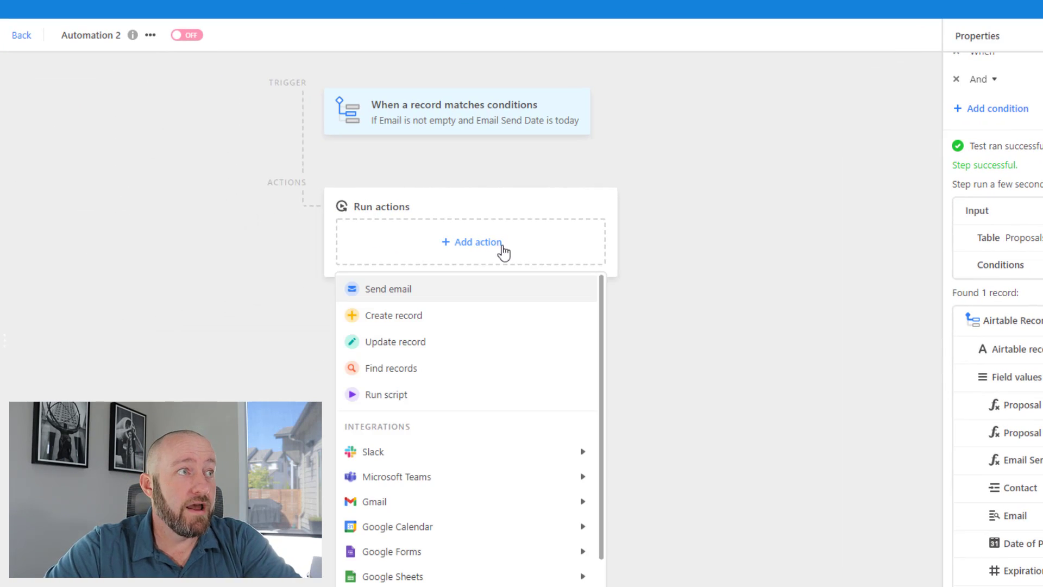
mouse_move(494, 504)
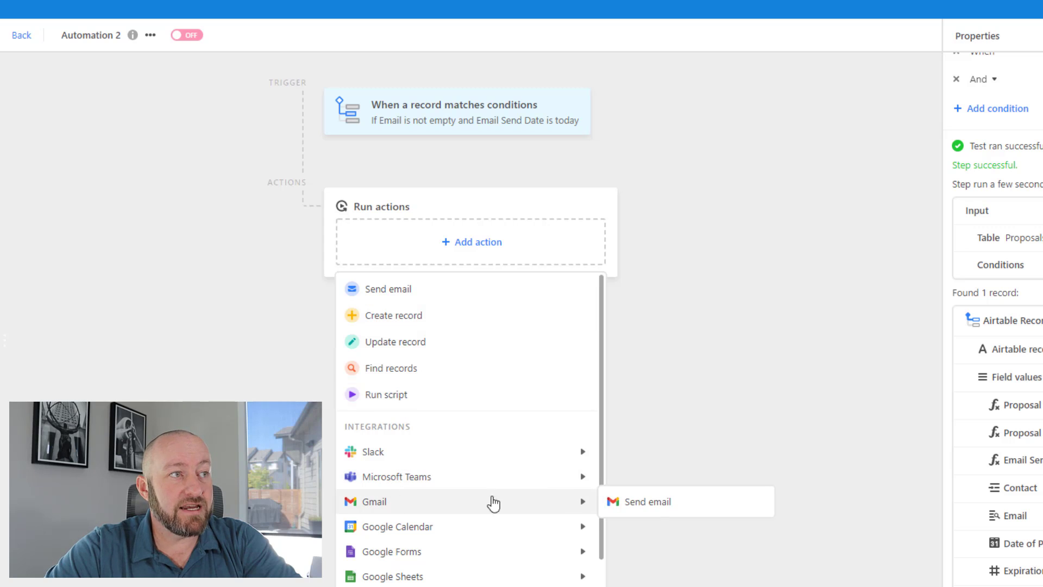
click(629, 503)
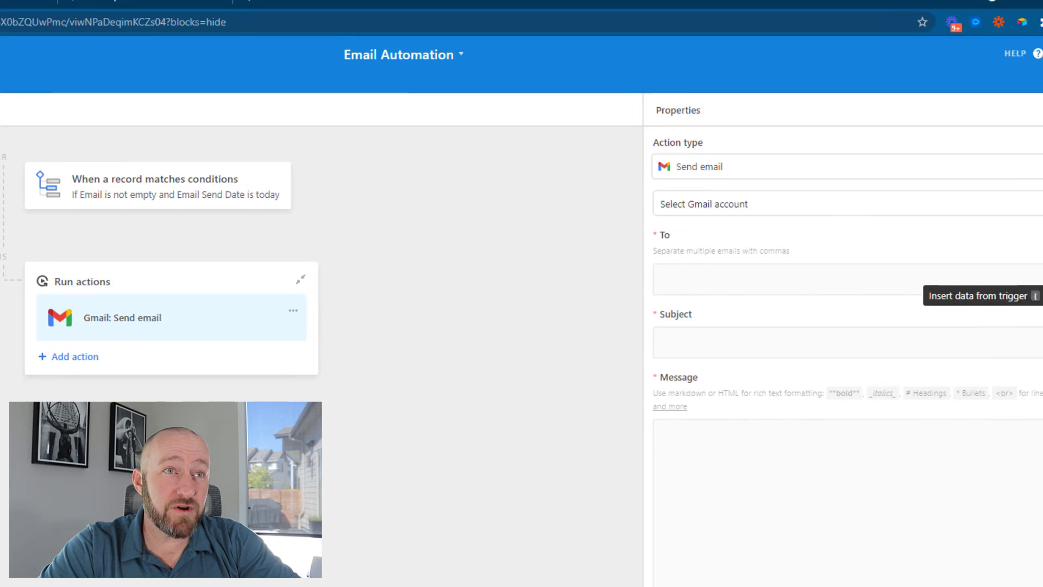
click(1029, 275)
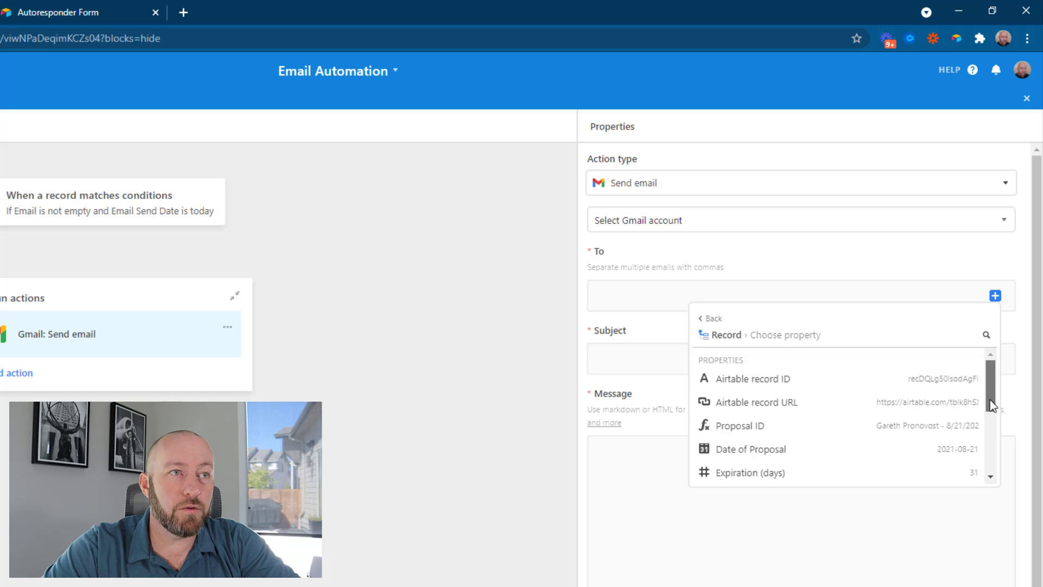
drag(990, 400, 984, 425)
click(962, 468)
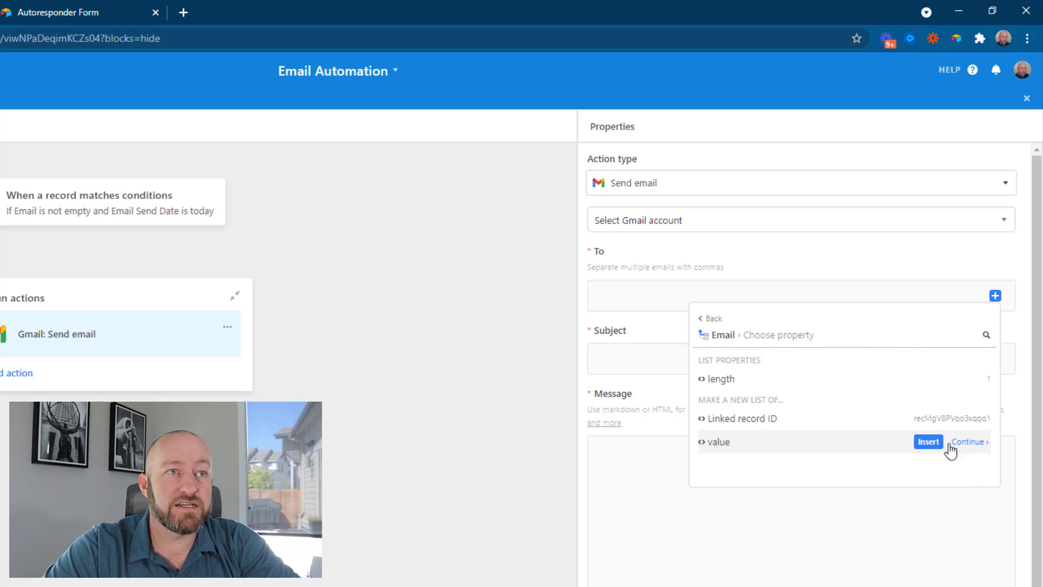
click(931, 442)
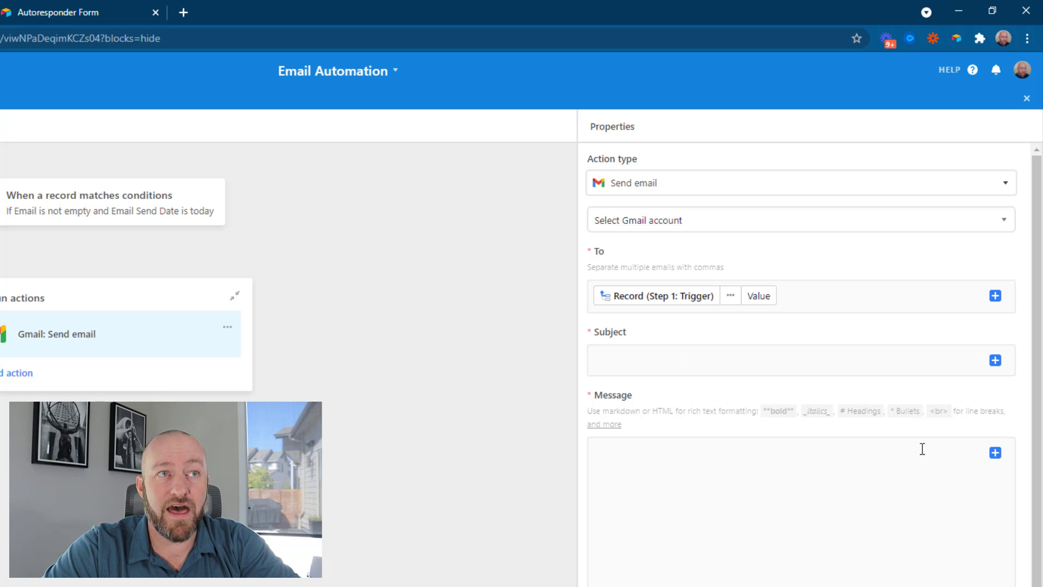
click(644, 365)
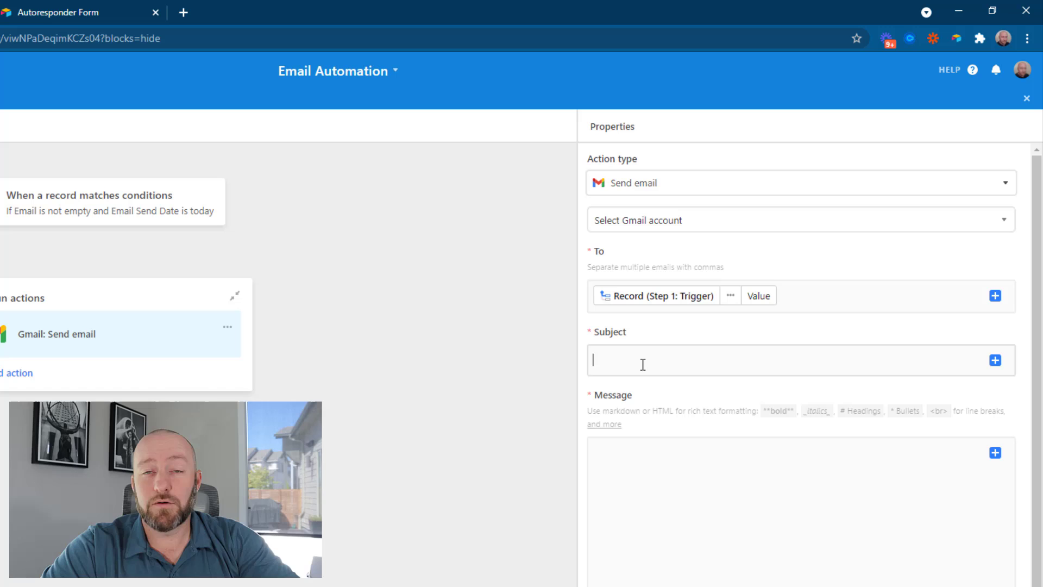
click(670, 513)
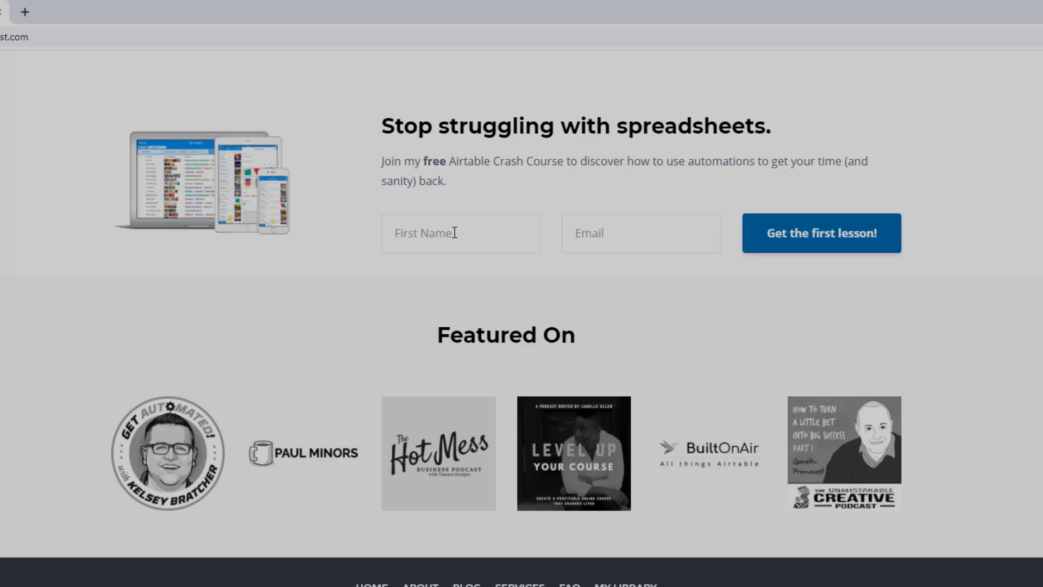
Fill the signup form's first name and choose the saved e-mail address suggestion
click(454, 232)
text(Gareth)
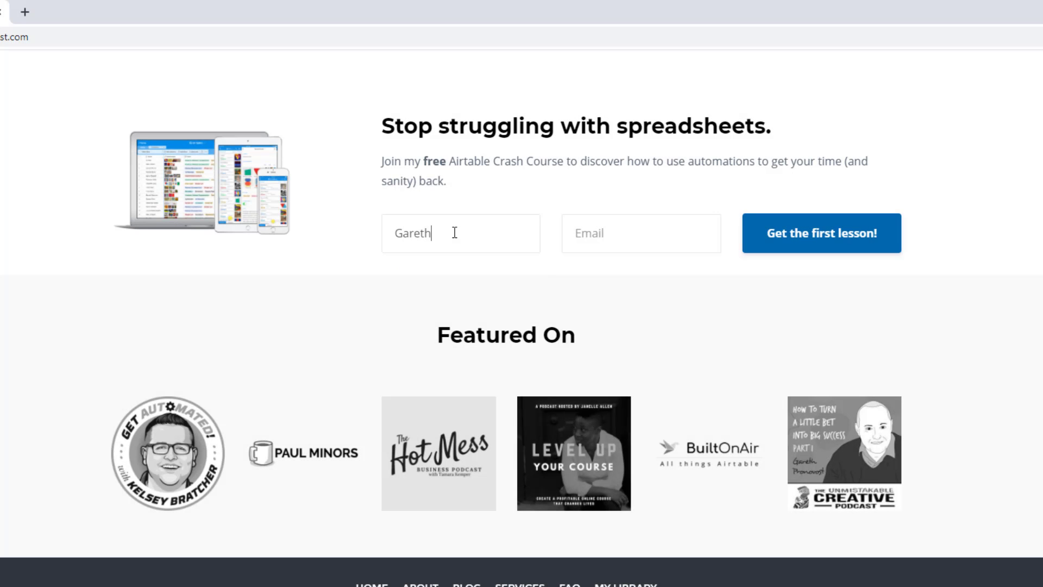
text(ga)
key(Down)
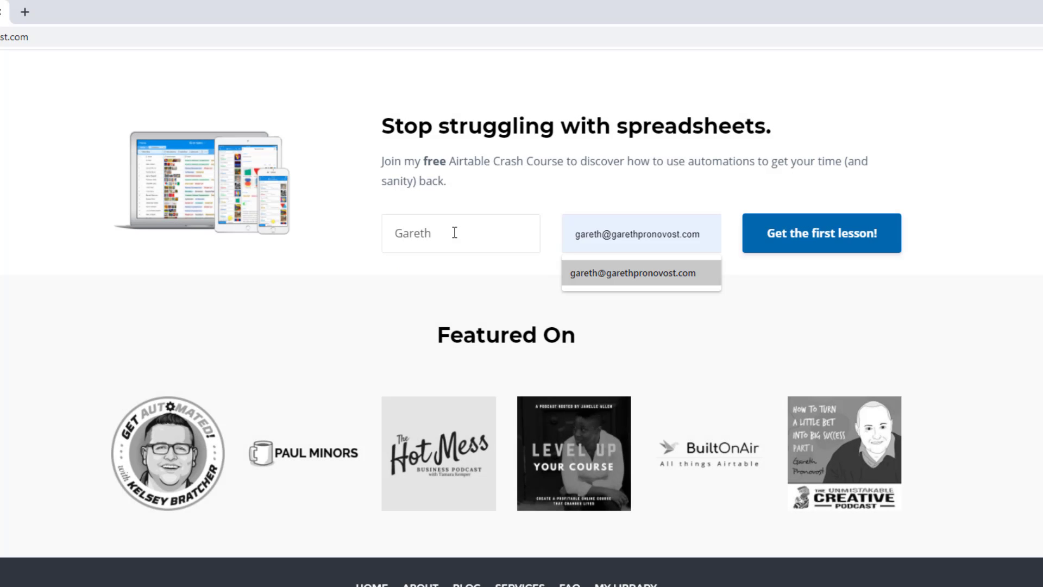
key(Return)
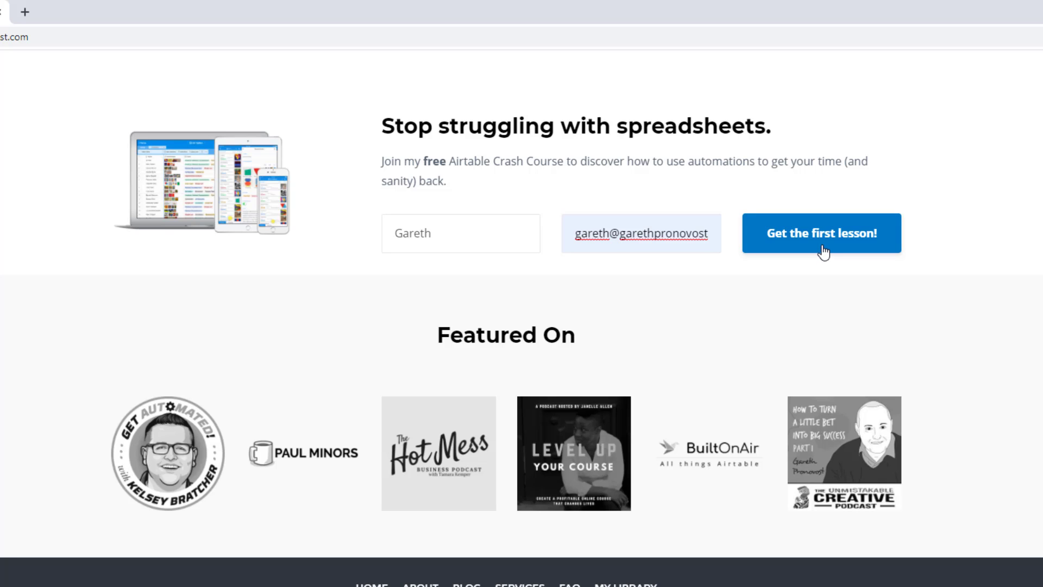
Go to the Services page and scroll to the three Airtable support options
scroll(823, 251, up, 20)
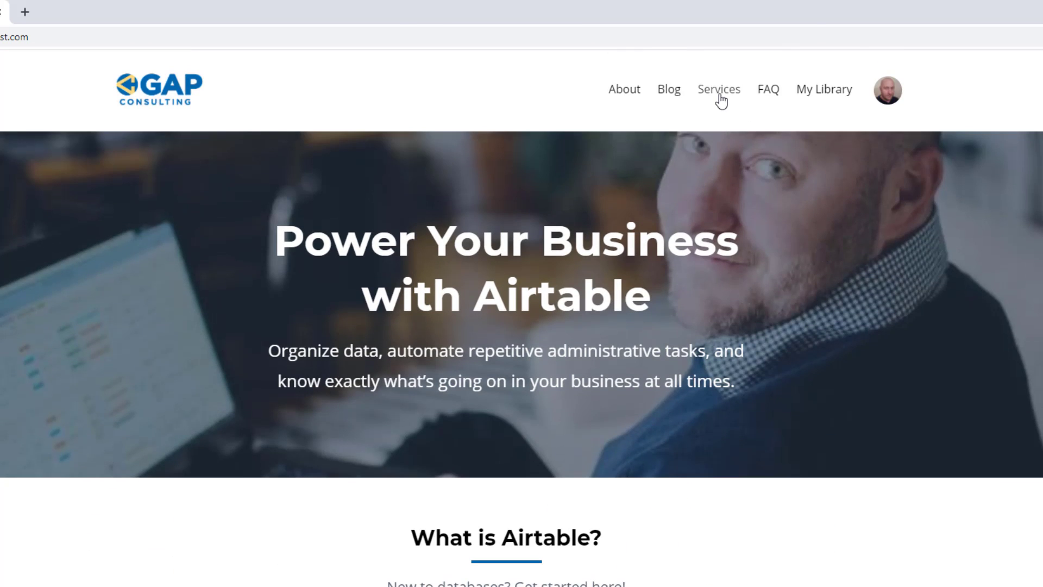
click(719, 92)
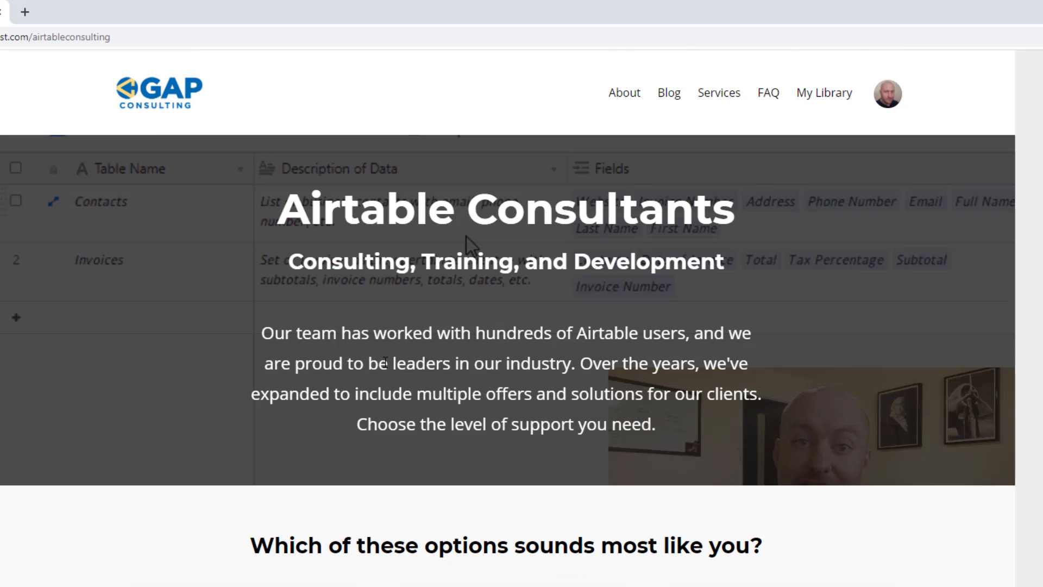
scroll(382, 363, down, 10)
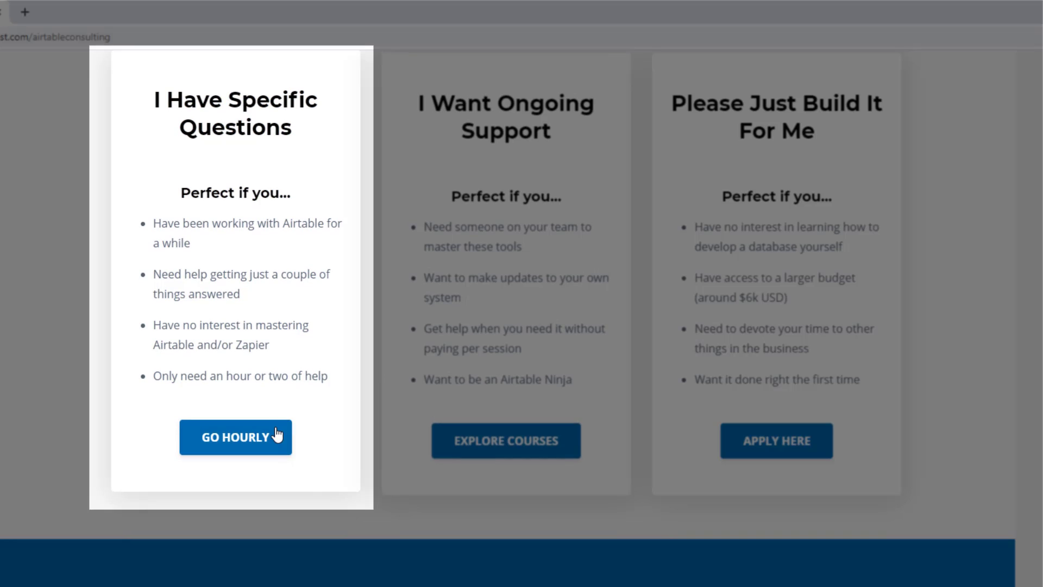